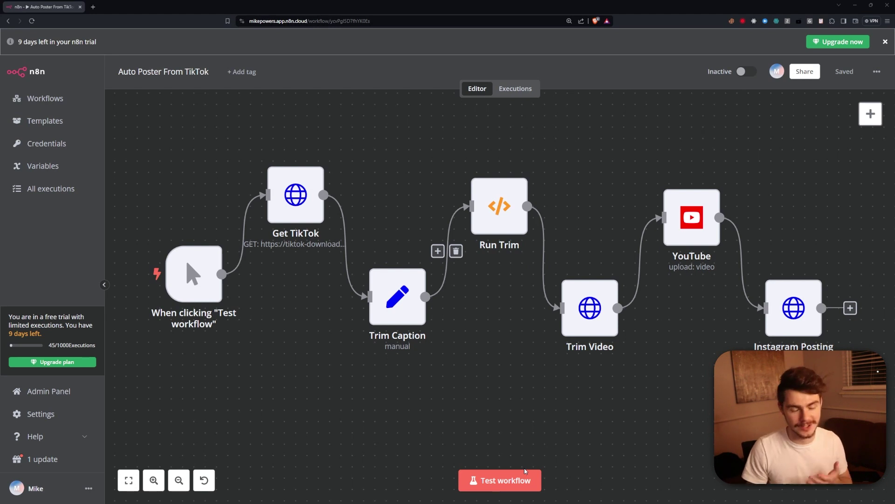
# Scroll across the Auto Poster From TikTok workflow to review its chain of nodes.
pyautogui.hscroll(-1, 525, 471)
# Test-run the whole workflow until every node passes 1 item, then bring YouTube Studio alongside.
pyautogui.click(513, 480)
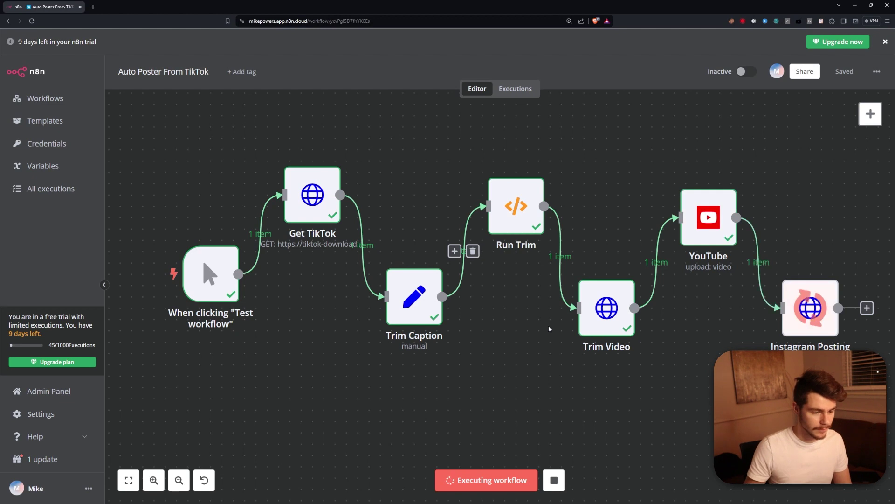
pyautogui.hscroll(4, 548, 308)
pyautogui.scroll(-1, 549, 308)
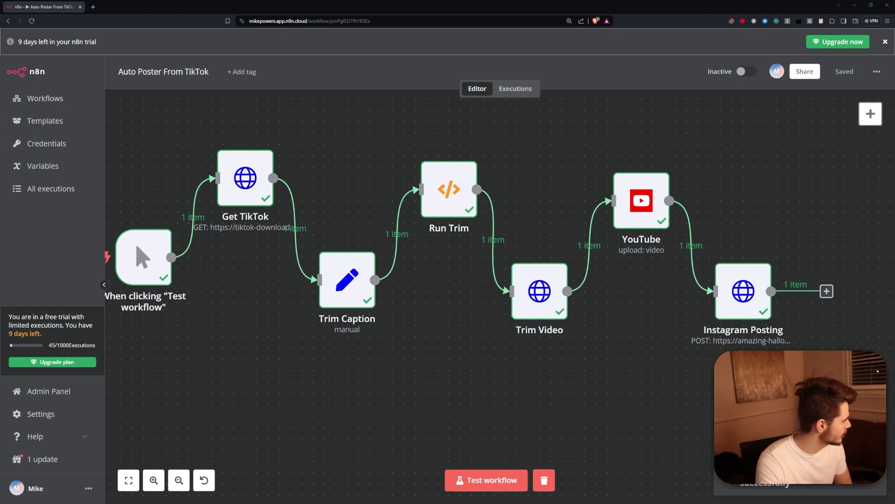
pyautogui.moveTo(314, 503); pyautogui.dragTo(322, 7)
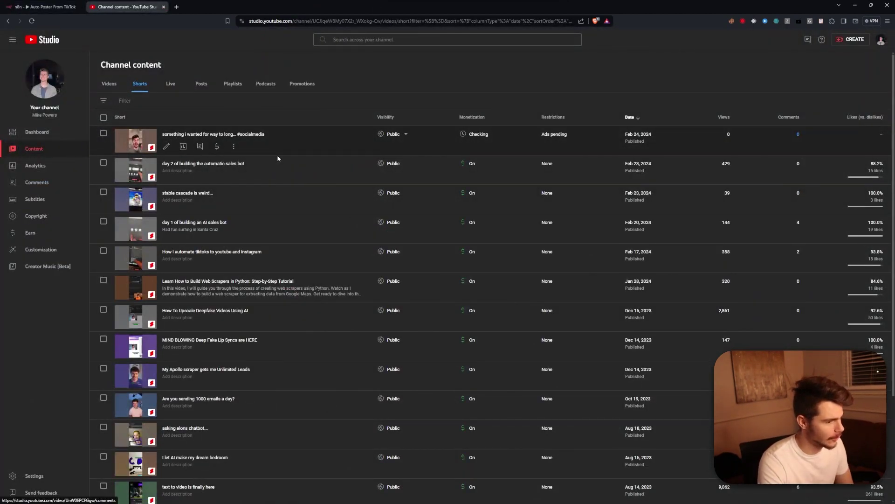
# Open the newest short's details and watch it, then open and pause the latest Instagram reel.
pyautogui.click(130, 141)
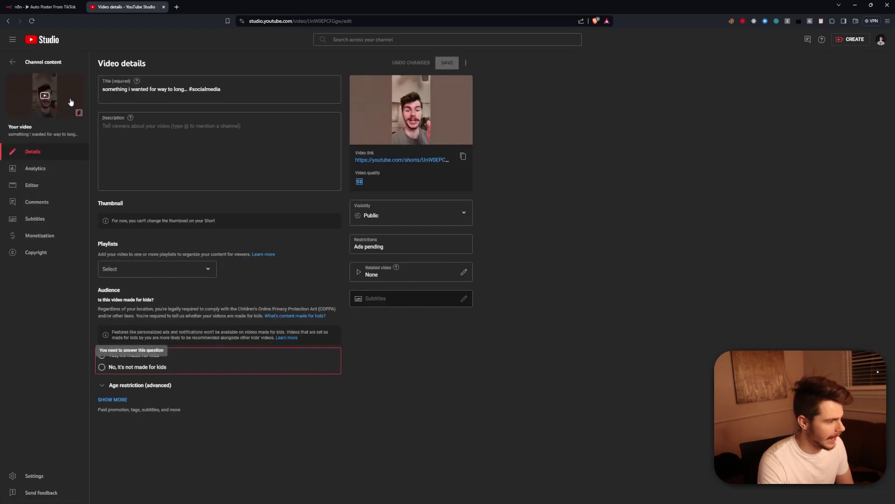
pyautogui.click(70, 101)
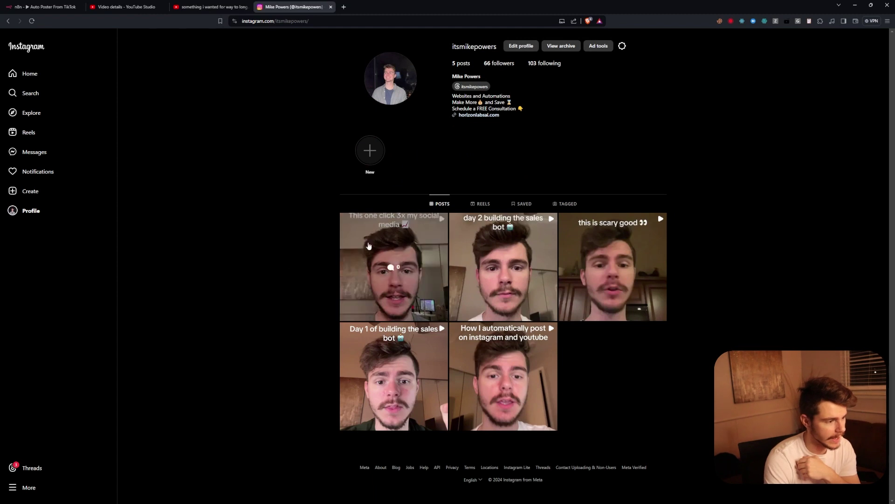
pyautogui.click(391, 257)
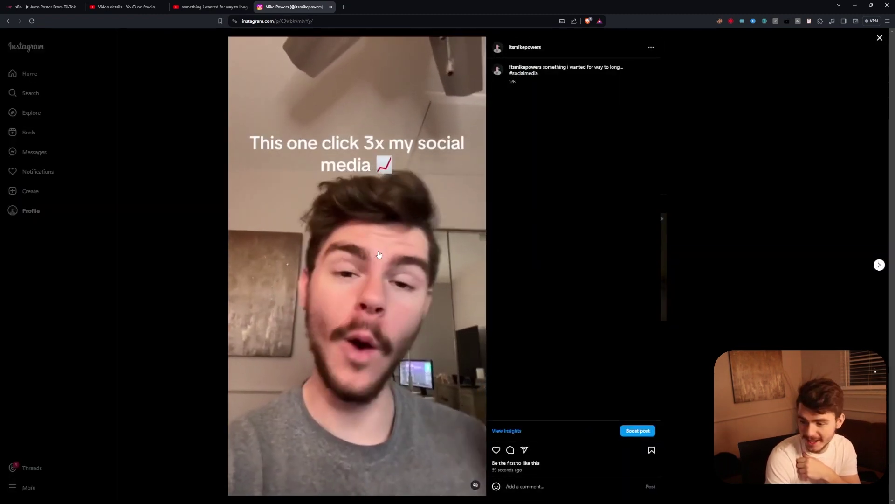
pyautogui.click(379, 254)
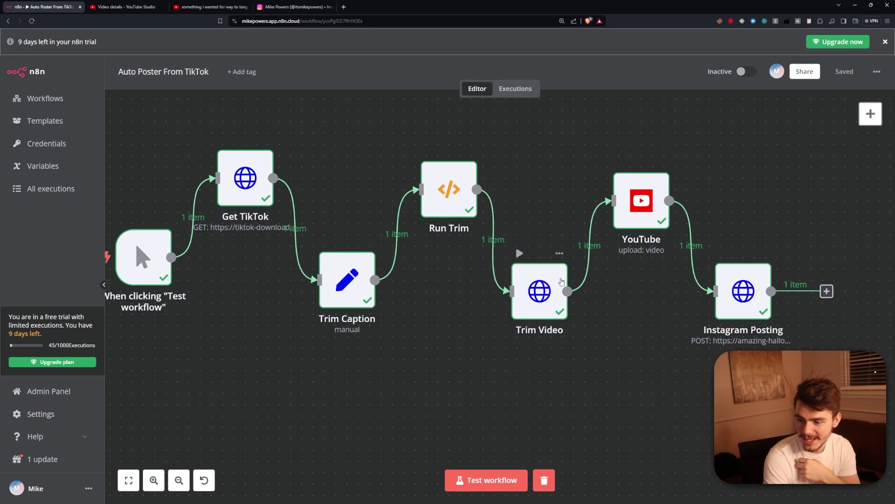
# Box-select all nodes of the completed run, then open the Workflows list in a new tab.
pyautogui.hscroll(-2, 557, 260)
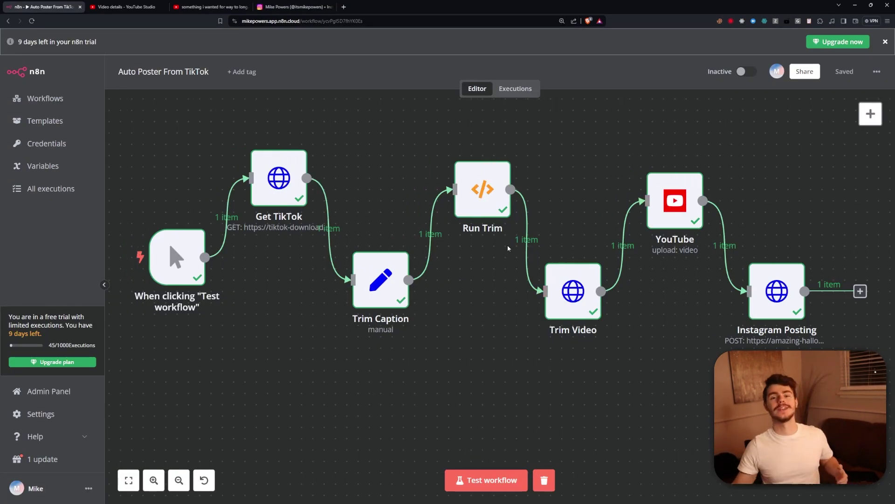
pyautogui.moveTo(531, 275)
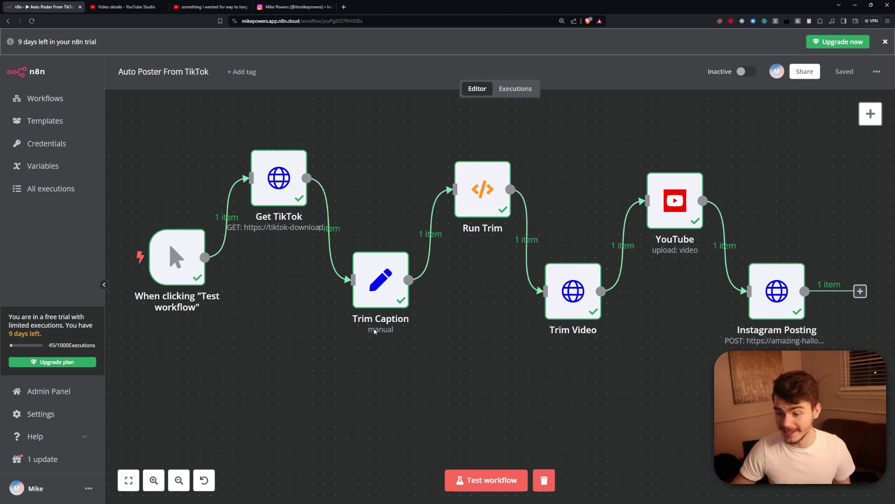
pyautogui.moveTo(861, 419); pyautogui.dragTo(123, 107)
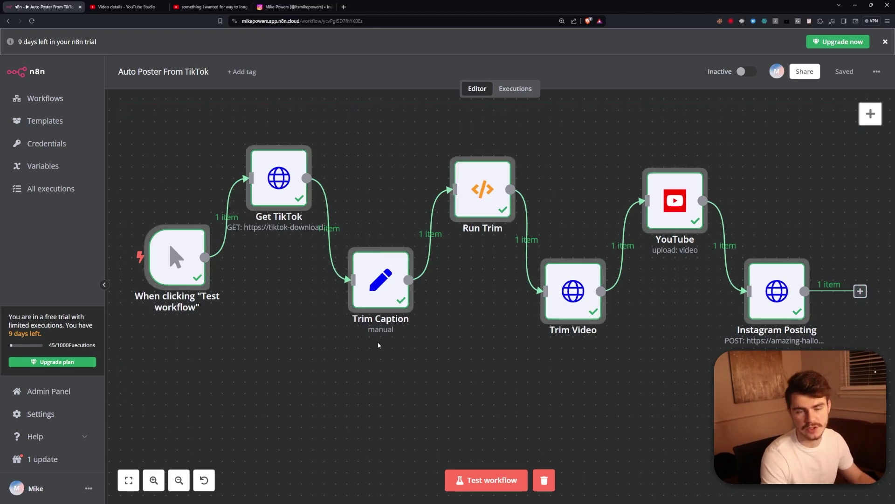
pyautogui.moveTo(329, 268)
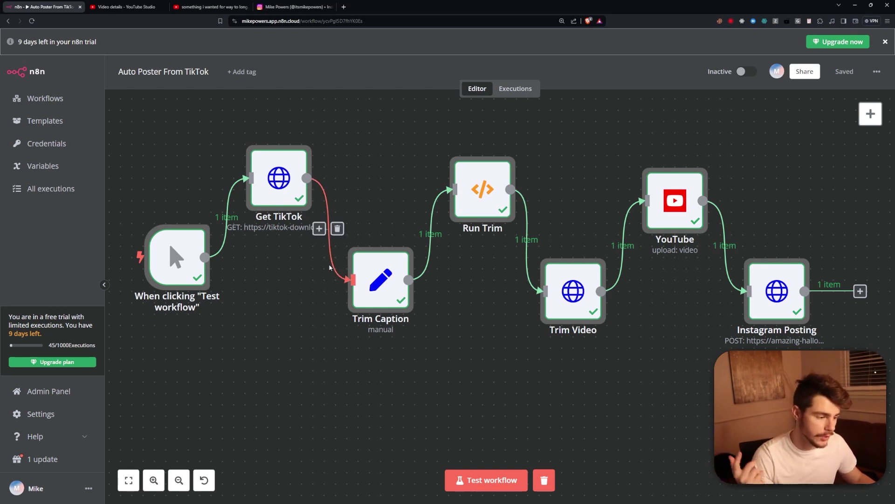
pyautogui.moveTo(763, 288)
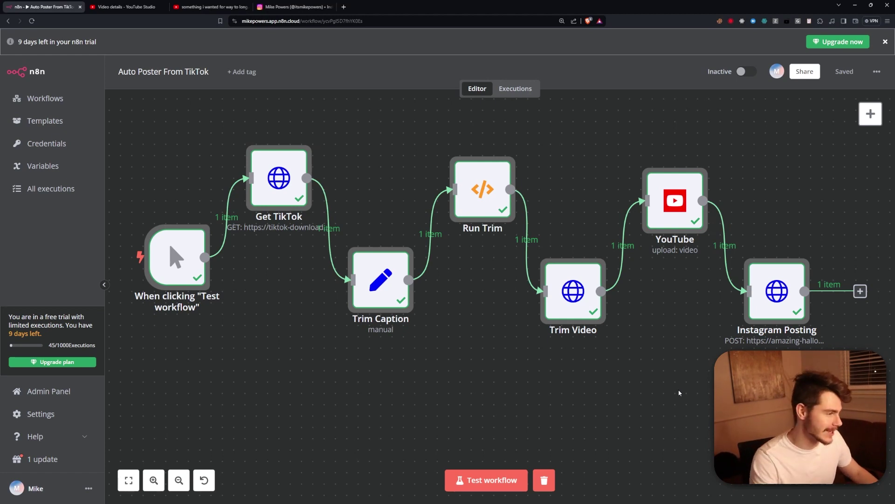
pyautogui.keyDown('ctrl'); pyautogui.click(37, 71); pyautogui.keyUp('ctrl')
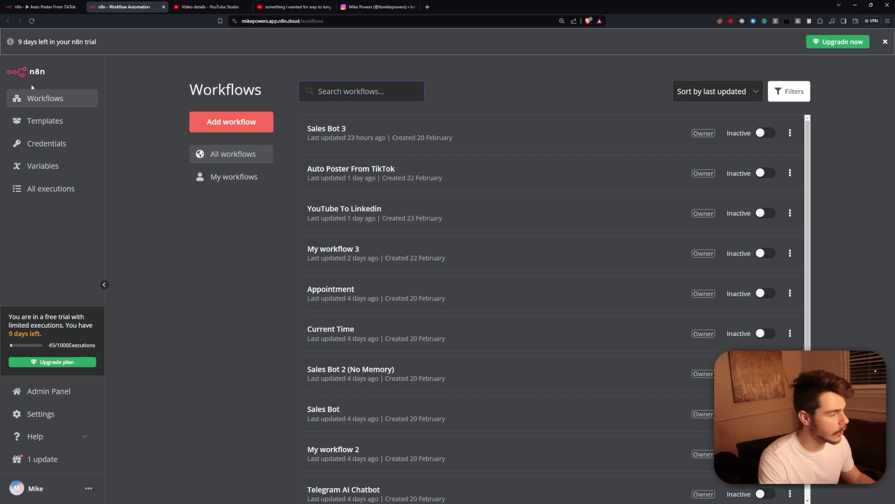
# Create a blank workflow whose first step is a manual 'When clicking Test workflow' trigger.
pyautogui.click(232, 124)
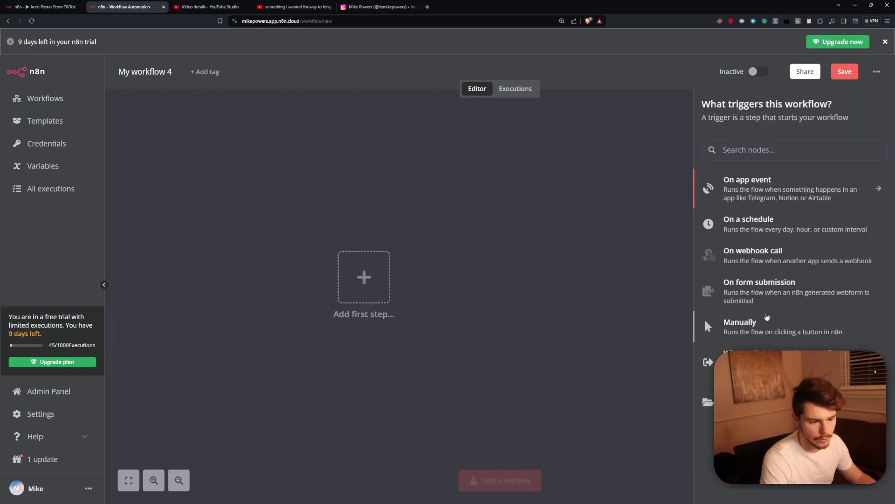
pyautogui.click(734, 330)
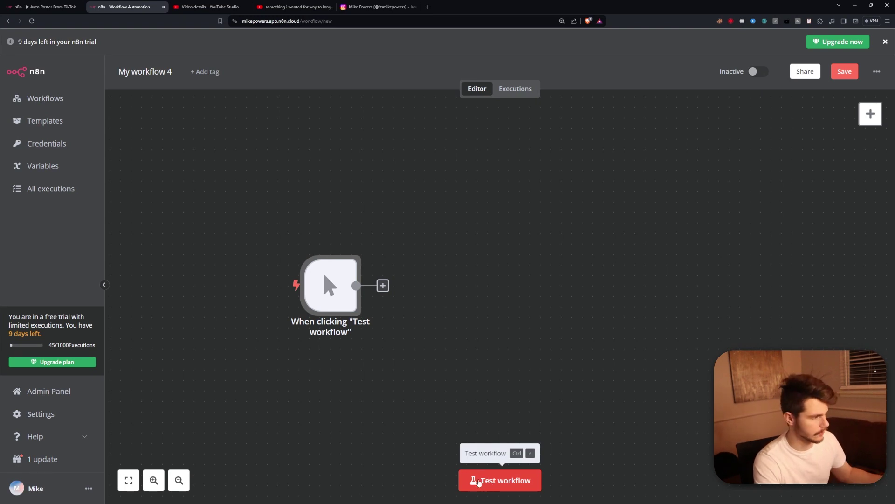
pyautogui.hscroll(2, 354, 310)
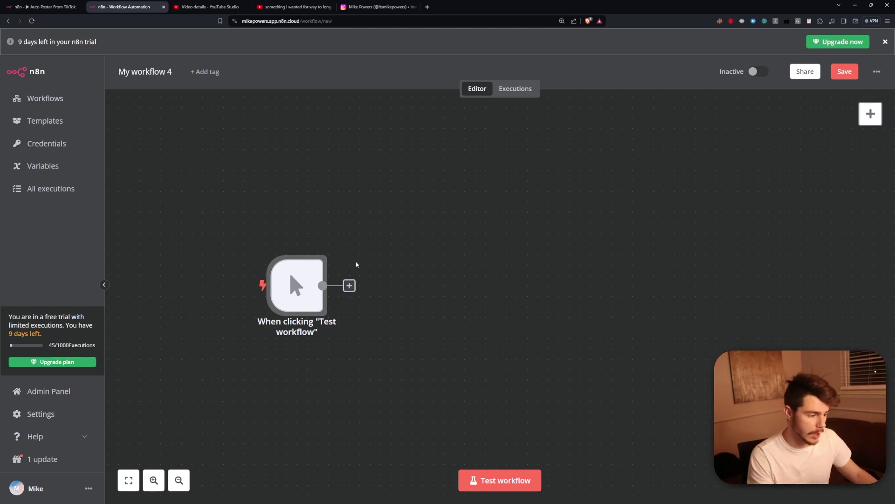
# Open RapidAPI's tiktok download video page and check the Basic plan's 200 requests/month limit.
pyautogui.click(427, 7)
pyautogui.write('tiktok-all-in-one')
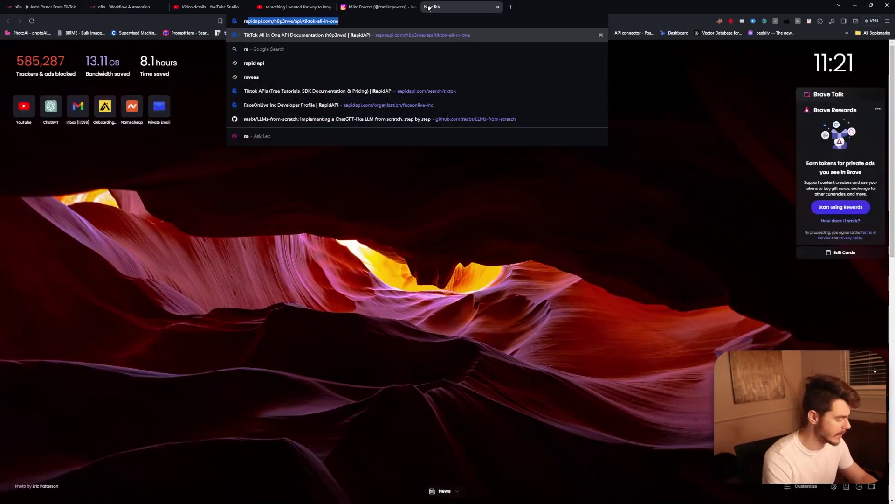
pyautogui.press('Return')
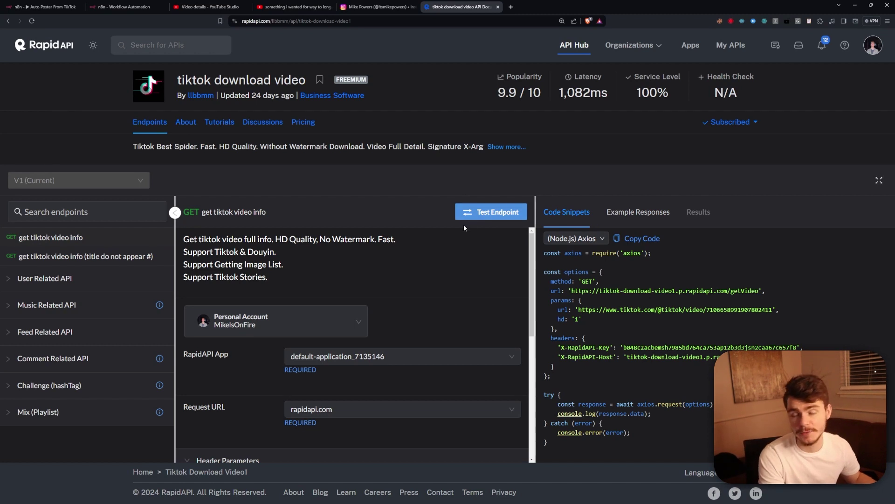
pyautogui.click(303, 122)
pyautogui.scroll(-2, 316, 294)
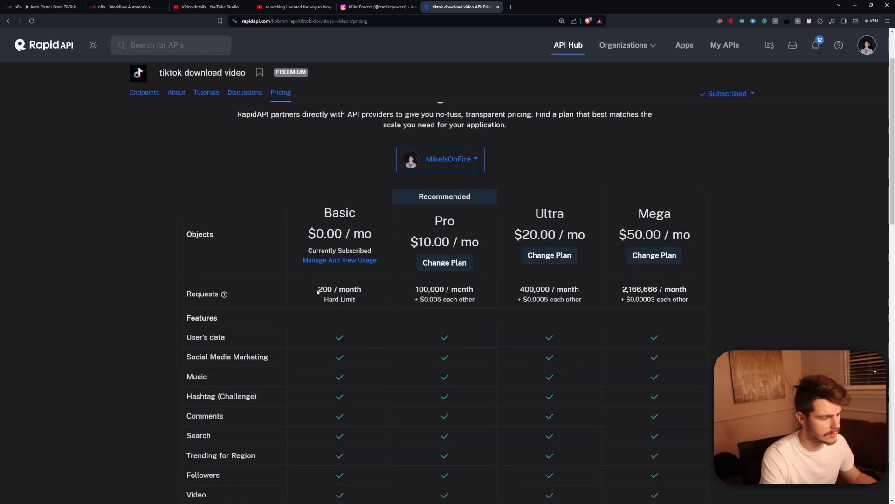
pyautogui.moveTo(316, 294); pyautogui.dragTo(362, 294)
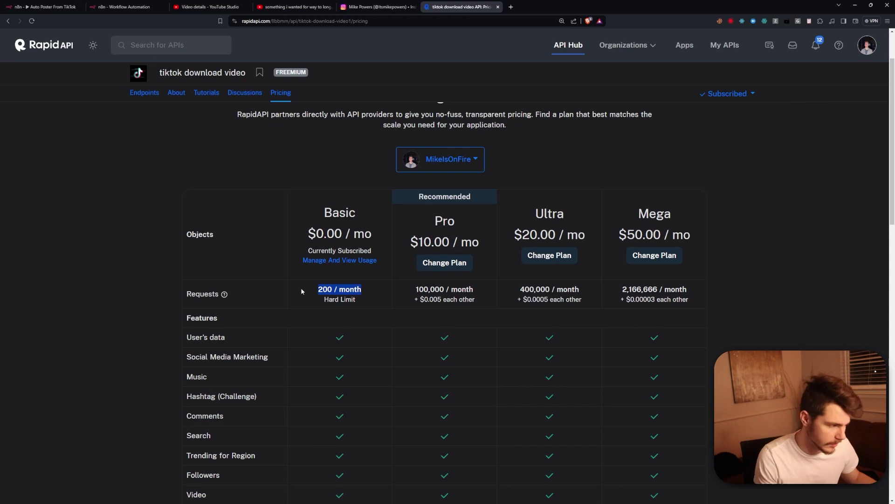
# Return to Endpoints and open User Related API's user post videos endpoint.
pyautogui.hotkey('alt', 'Left')
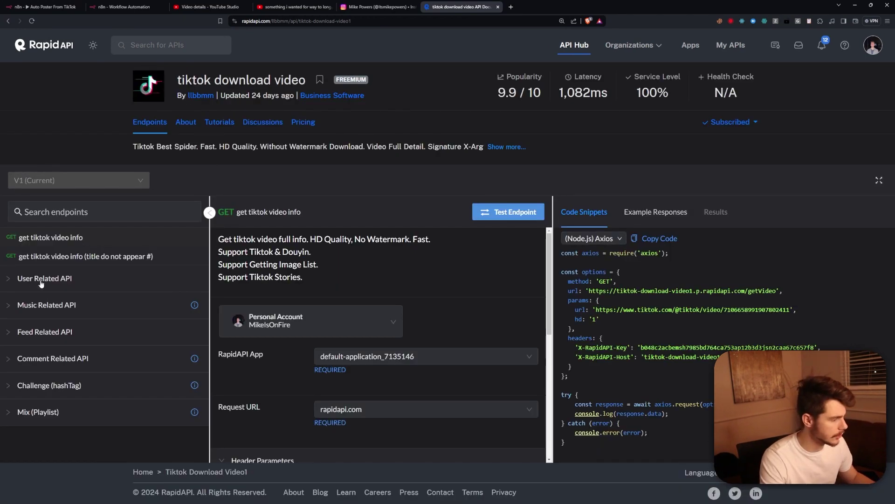
pyautogui.click(36, 279)
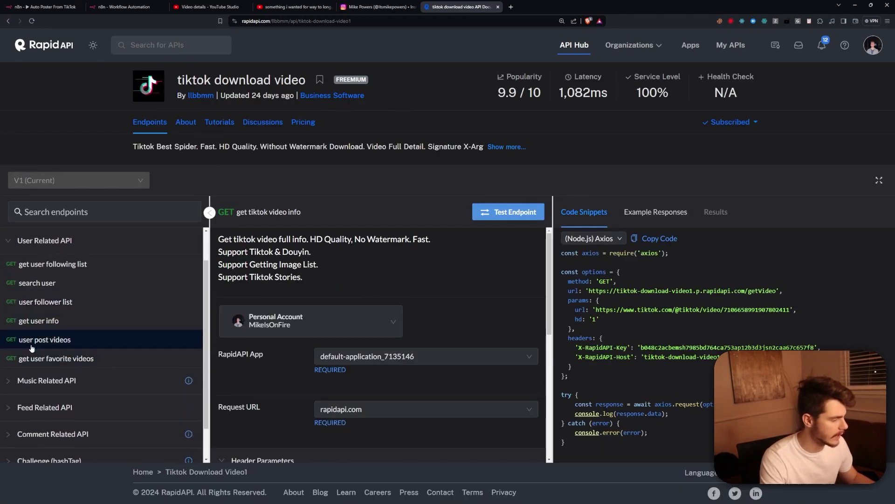
pyautogui.click(60, 344)
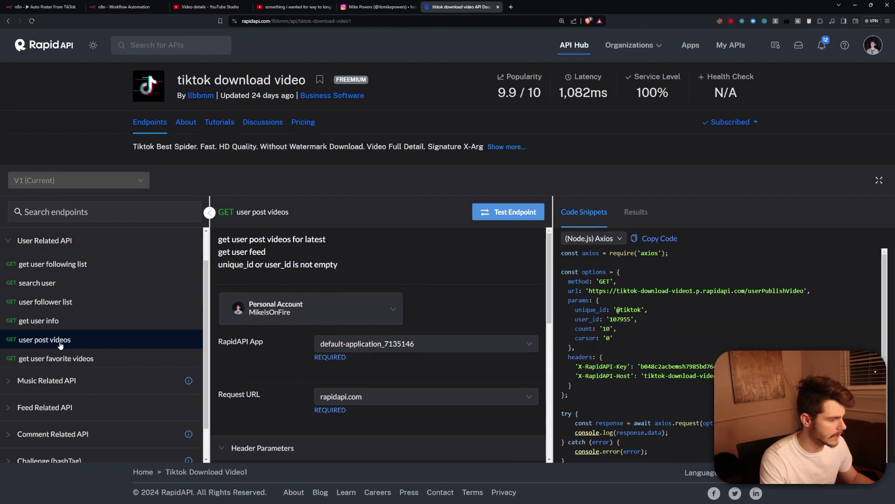
# Test the user post videos endpoint for 200 Success and select the first video's play URL.
pyautogui.scroll(-6, 405, 276)
pyautogui.scroll(-3, 405, 351)
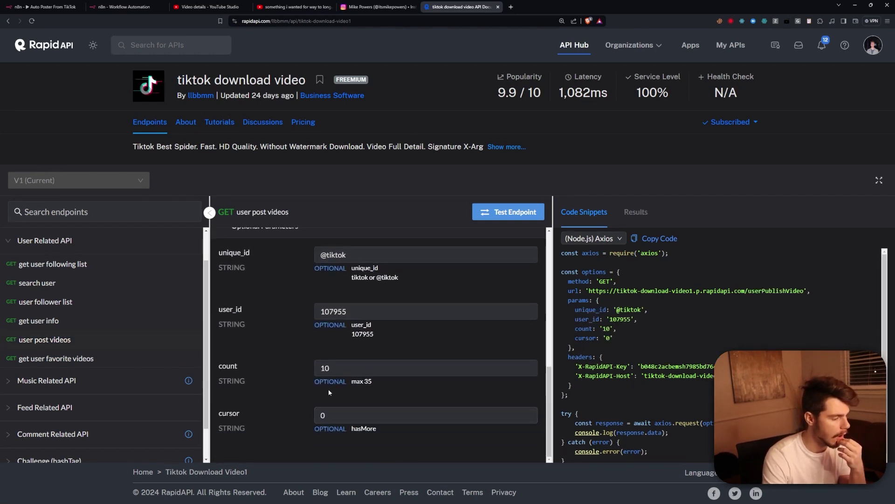
pyautogui.scroll(8, 328, 392)
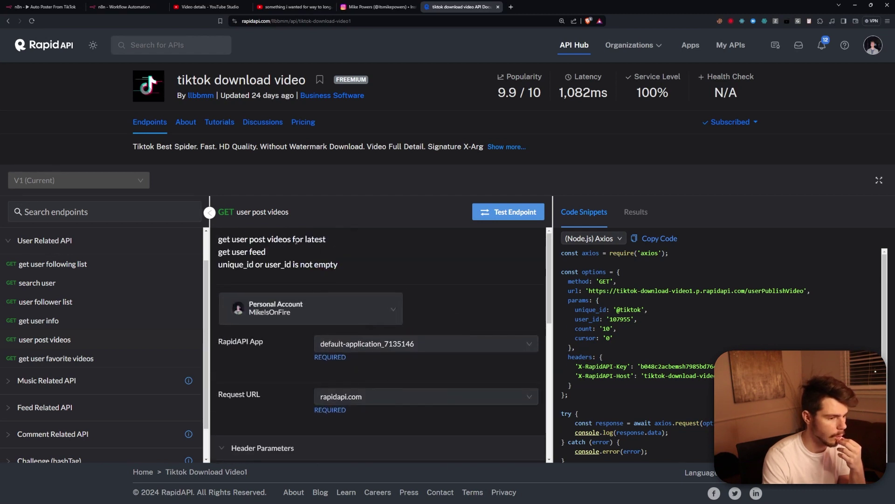
pyautogui.scroll(-5, 296, 240)
pyautogui.click(508, 212)
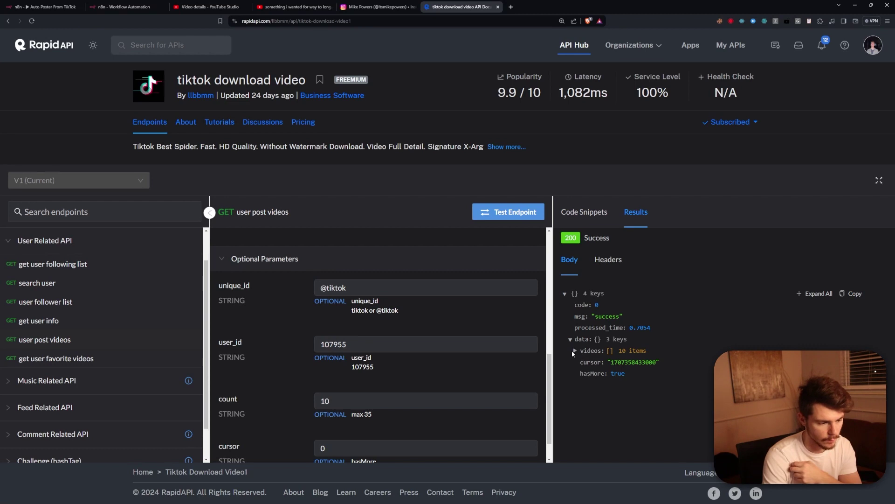
pyautogui.click(574, 350)
pyautogui.scroll(-1, 589, 329)
pyautogui.click(589, 328)
pyautogui.scroll(-2, 643, 326)
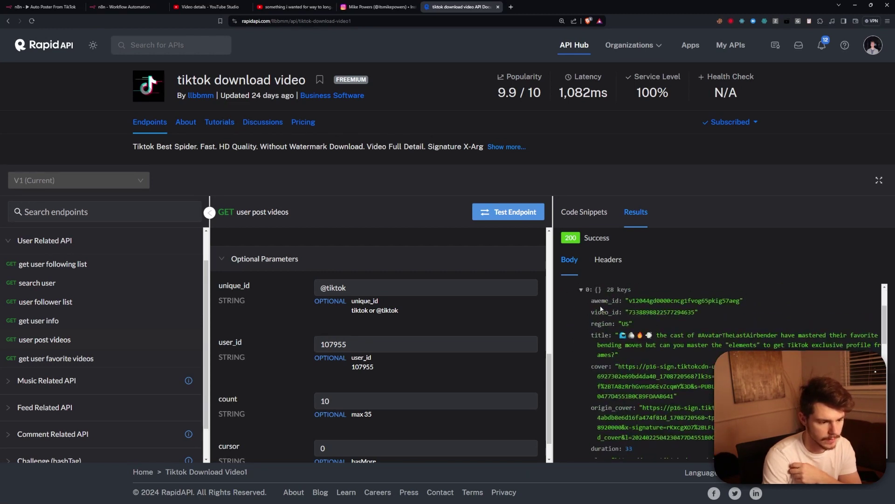
pyautogui.scroll(-1, 644, 322)
pyautogui.scroll(-3, 600, 344)
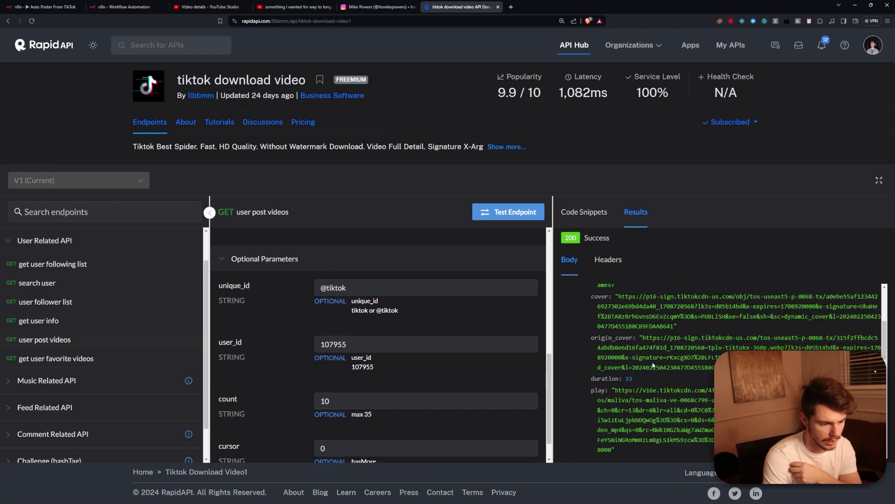
pyautogui.moveTo(616, 322); pyautogui.dragTo(613, 380)
pyautogui.hotkey('ctrl', 'c')
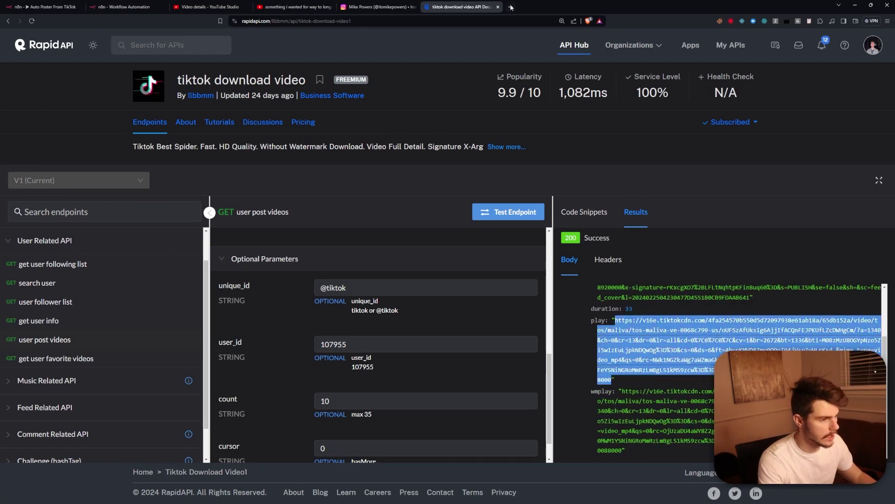
# Load the copied play URL in a new tab to check the video, then return to RapidAPI.
pyautogui.click(510, 8)
pyautogui.hotkey('ctrl', 'v')
pyautogui.press('Return')
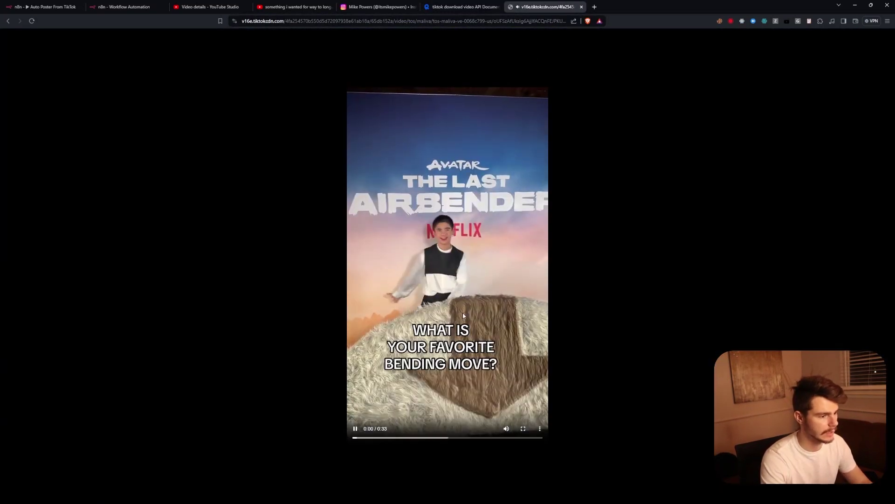
pyautogui.hotkey('ctrl', 'shift', 'Tab')
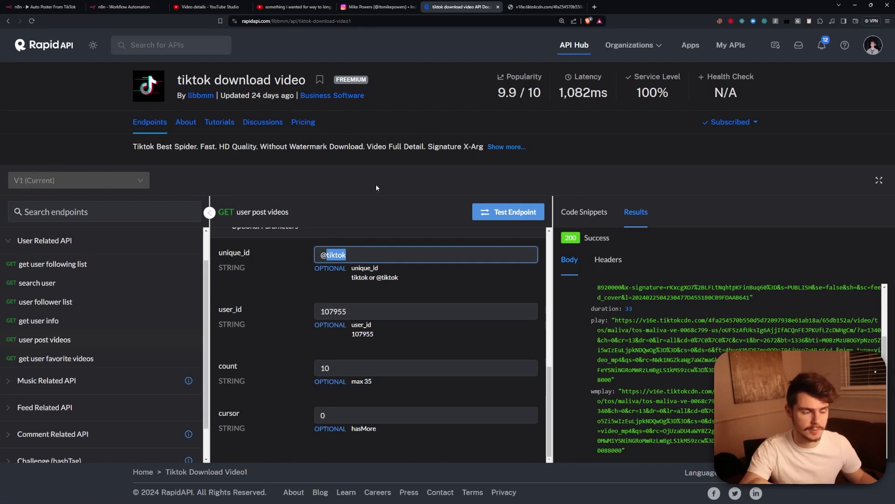
# In My workflow 4, drag a new connection out of the manual trigger node.
pyautogui.scroll(5, 457, 289)
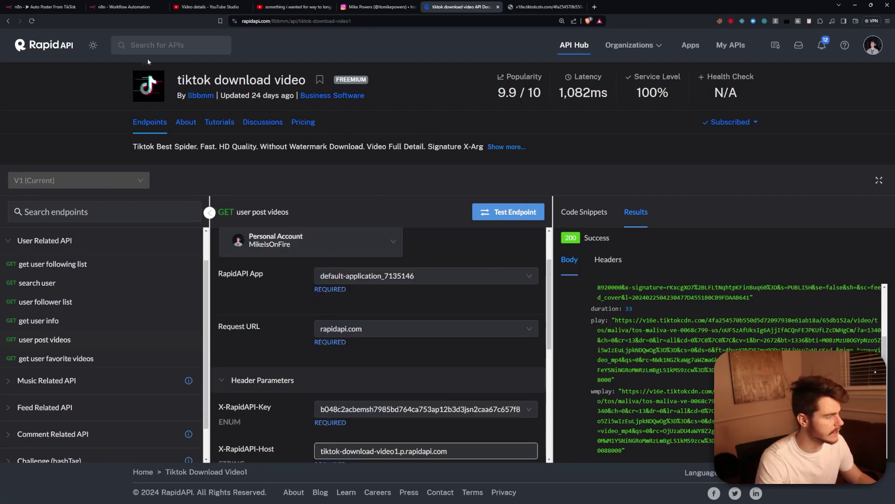
pyautogui.click(44, 7)
pyautogui.click(123, 7)
pyautogui.moveTo(323, 285); pyautogui.dragTo(408, 217)
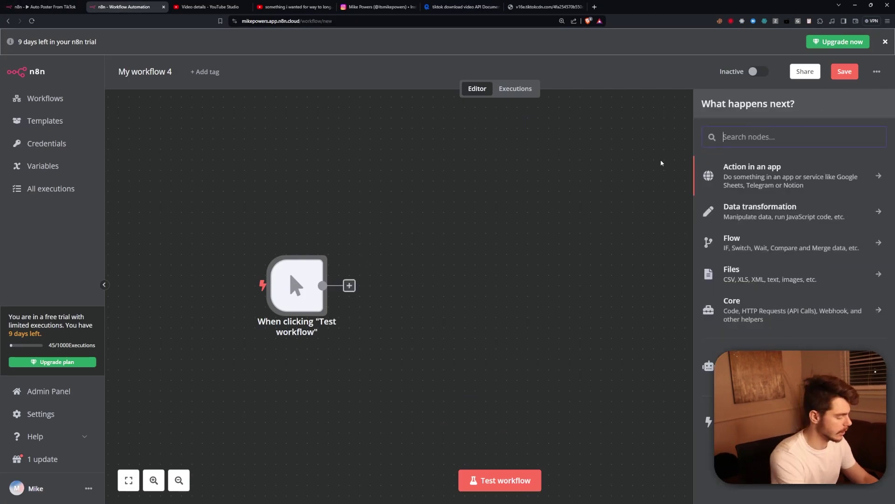
# Add an HTTP Request node after the trigger and paste RapidAPI's userPublishVideo endpoint URL into it.
pyautogui.write('http')
pyautogui.click(778, 177)
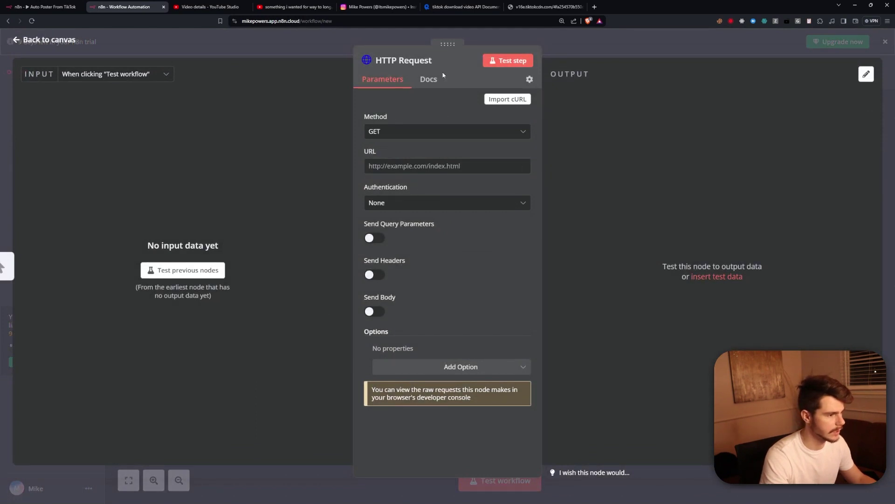
pyautogui.click(545, 7)
pyautogui.click(455, 7)
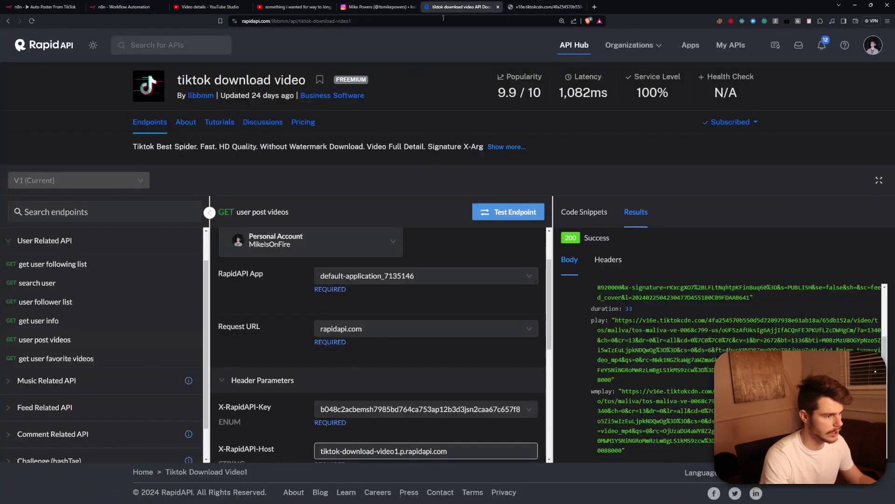
pyautogui.click(66, 340)
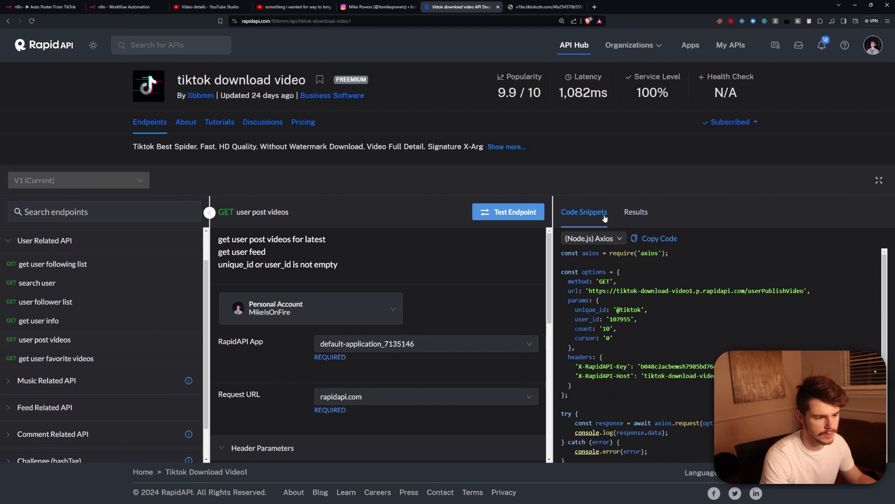
pyautogui.scroll(-1, 673, 321)
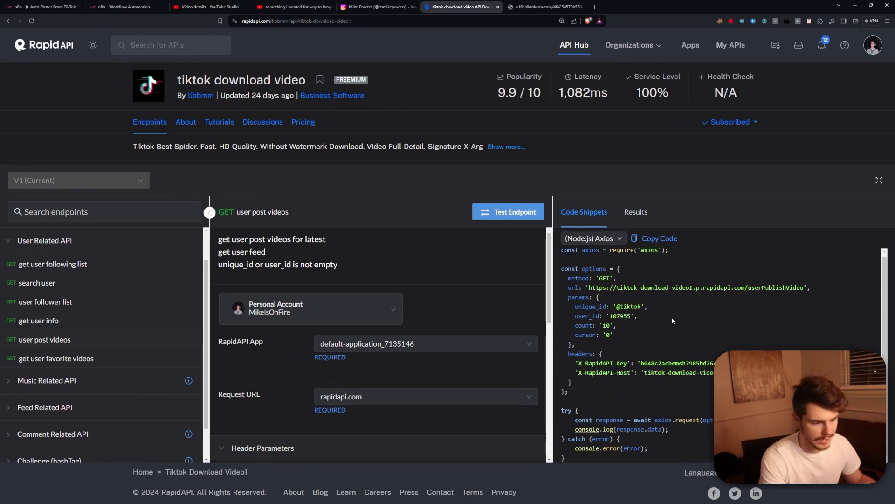
pyautogui.moveTo(589, 289); pyautogui.dragTo(803, 288)
pyautogui.hotkey('ctrl', 'c')
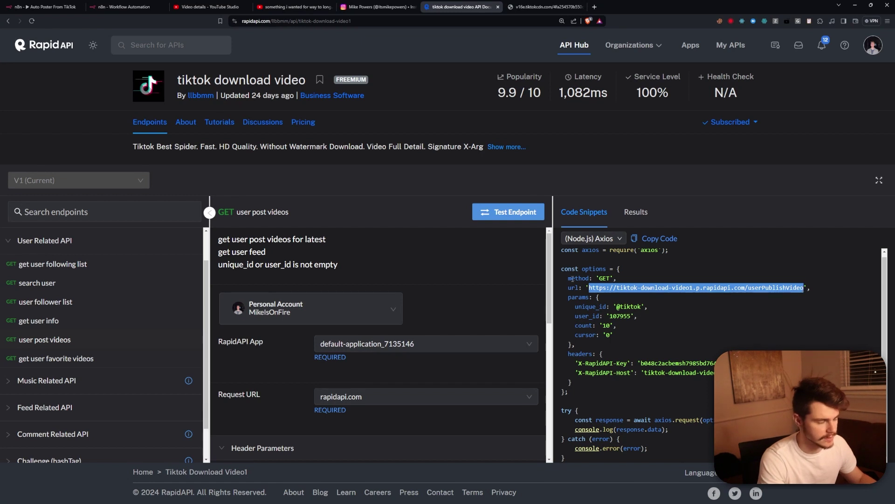
pyautogui.click(42, 7)
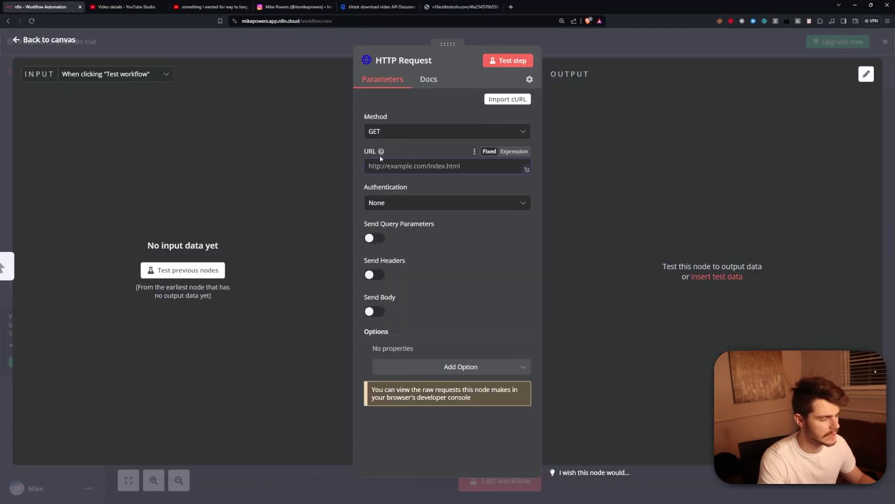
pyautogui.hotkey('ctrl', 'v')
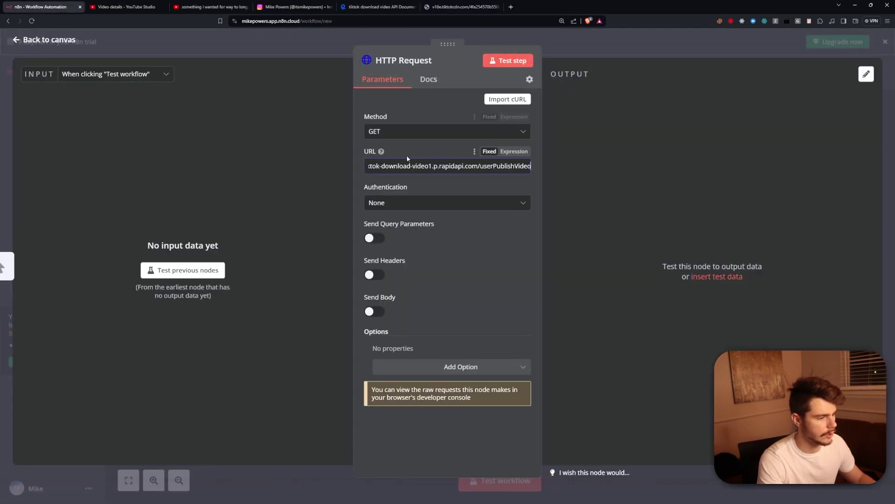
# Keep GET as the method, enable Send Headers, and copy the X-RapidAPI-Key header name.
pyautogui.click(378, 130)
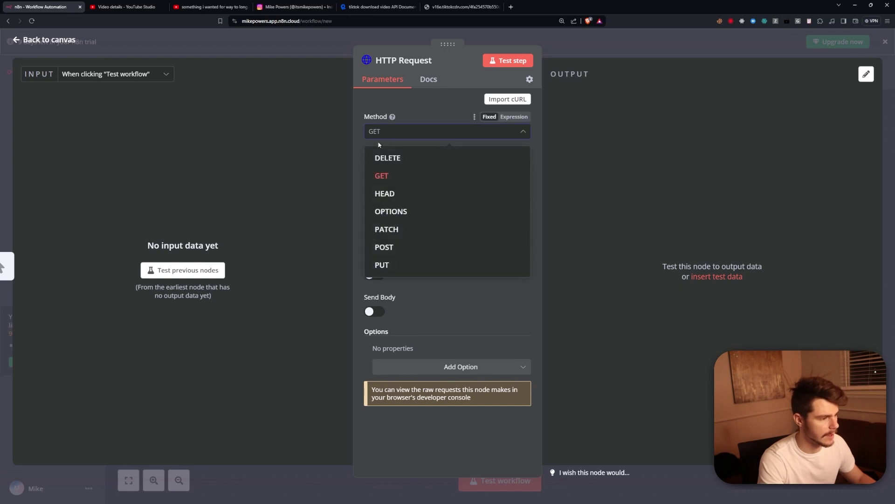
pyautogui.click(391, 174)
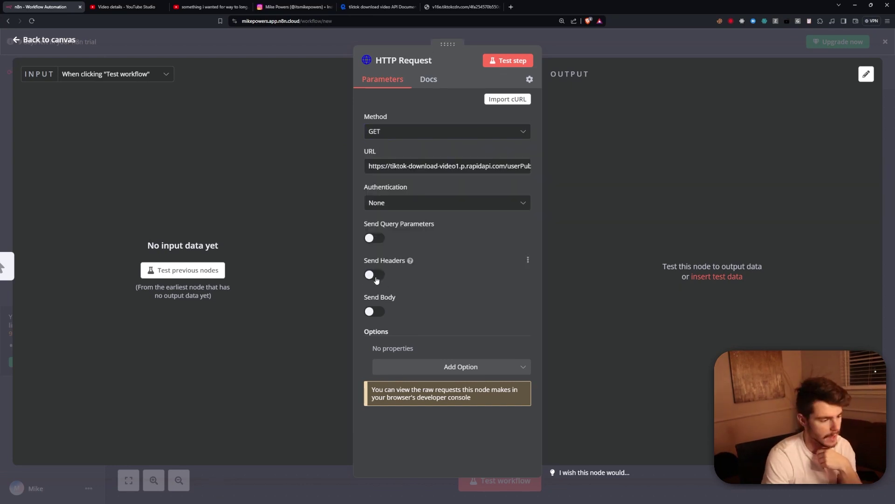
pyautogui.click(376, 276)
pyautogui.scroll(-1, 467, 326)
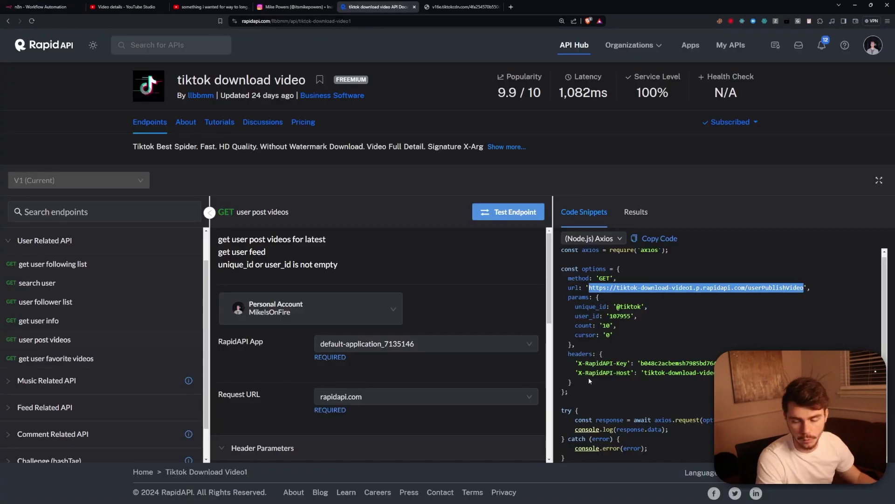
pyautogui.moveTo(589, 381); pyautogui.dragTo(579, 363)
pyautogui.click(633, 372)
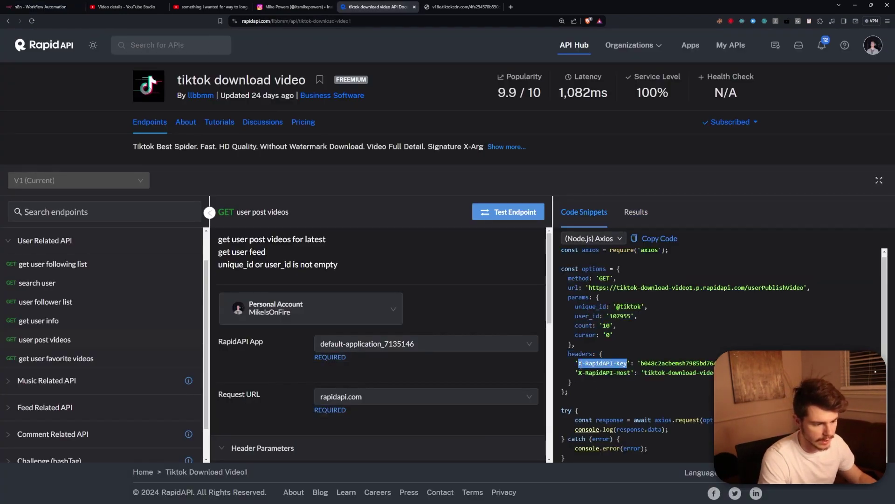
# Set the first header to X-RapidAPI-Key with the account's API key as its value.
pyautogui.click(45, 6)
pyautogui.click(431, 326)
pyautogui.hotkey('ctrl', 'v')
pyautogui.click(461, 7)
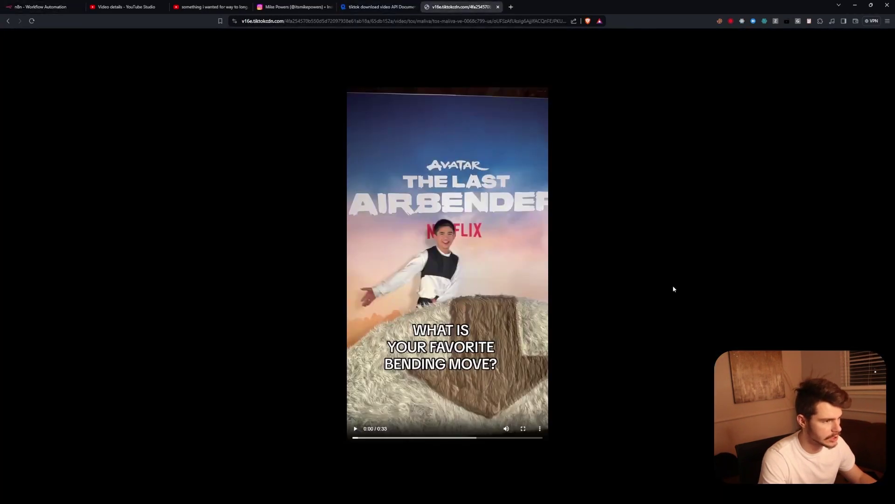
pyautogui.hotkey('ctrl', 'w')
pyautogui.doubleClick(681, 364)
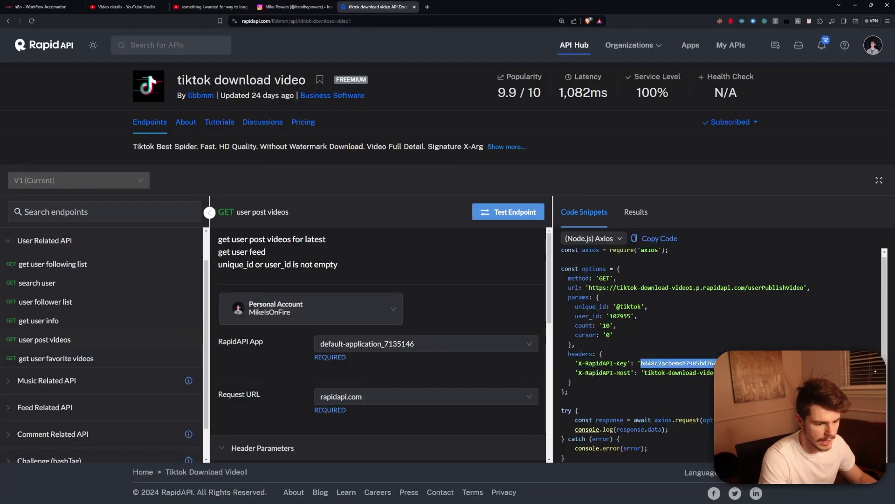
pyautogui.click(44, 7)
pyautogui.click(405, 362)
pyautogui.hotkey('ctrl', 'v')
# Add a second header X-RapidAPI-Host set to tiktok-download-video1.p.rapidapi.com.
pyautogui.scroll(-1, 435, 402)
pyautogui.click(438, 329)
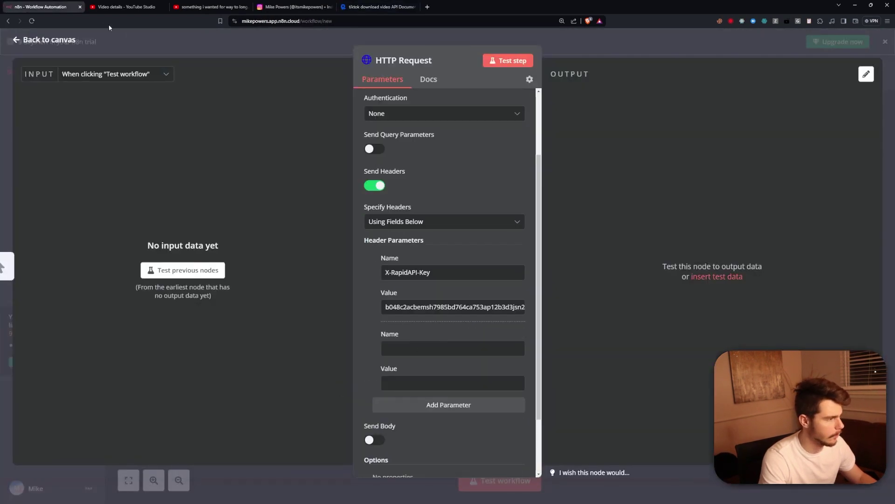
pyautogui.click(377, 7)
pyautogui.moveTo(632, 373); pyautogui.dragTo(576, 373)
pyautogui.hotkey('ctrl', 'c')
pyautogui.click(44, 6)
pyautogui.hotkey('ctrl', 'v')
pyautogui.click(378, 6)
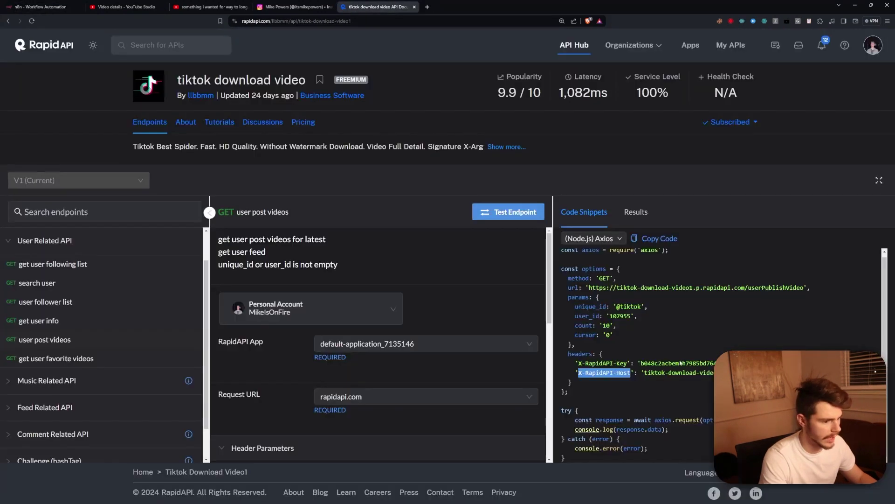
pyautogui.moveTo(644, 373); pyautogui.dragTo(775, 373)
pyautogui.hotkey('ctrl', 'c')
pyautogui.click(44, 7)
pyautogui.hotkey('ctrl', 'v')
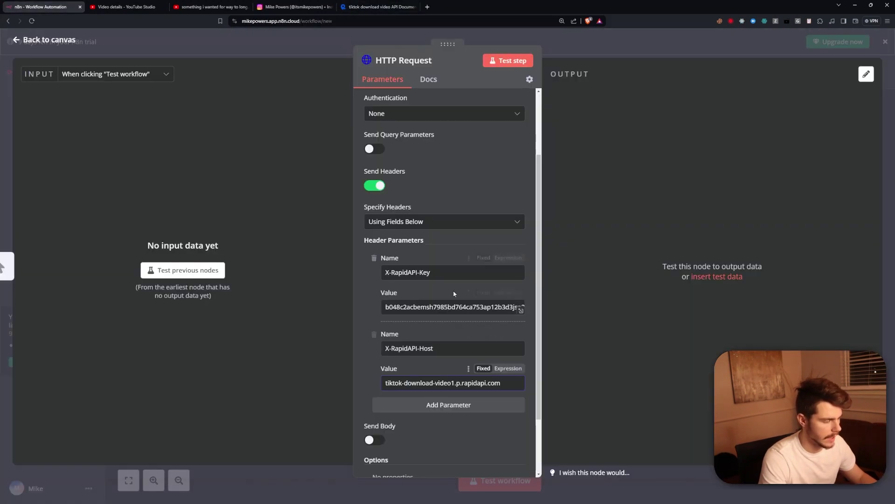
# Look up the unique_id and count query parameter names in the API documentation.
pyautogui.click(356, 7)
pyautogui.scroll(-7, 340, 334)
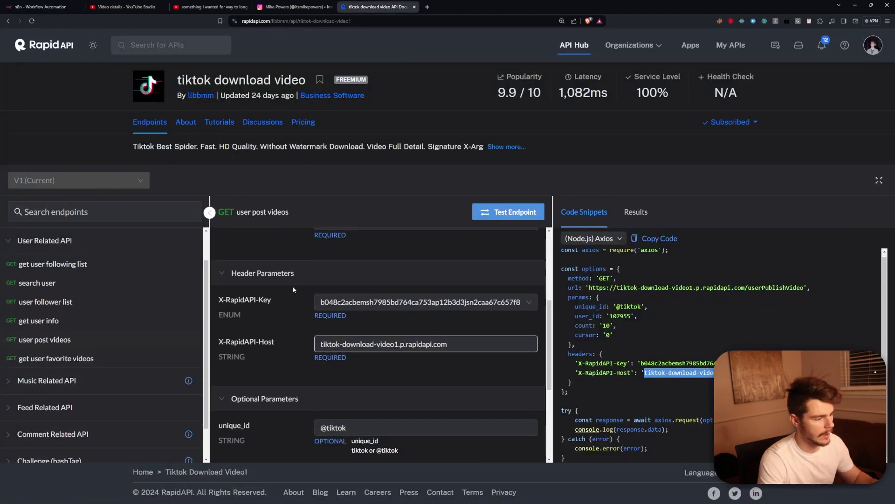
pyautogui.doubleClick(236, 252)
pyautogui.scroll(1, 251, 275)
pyautogui.doubleClick(229, 389)
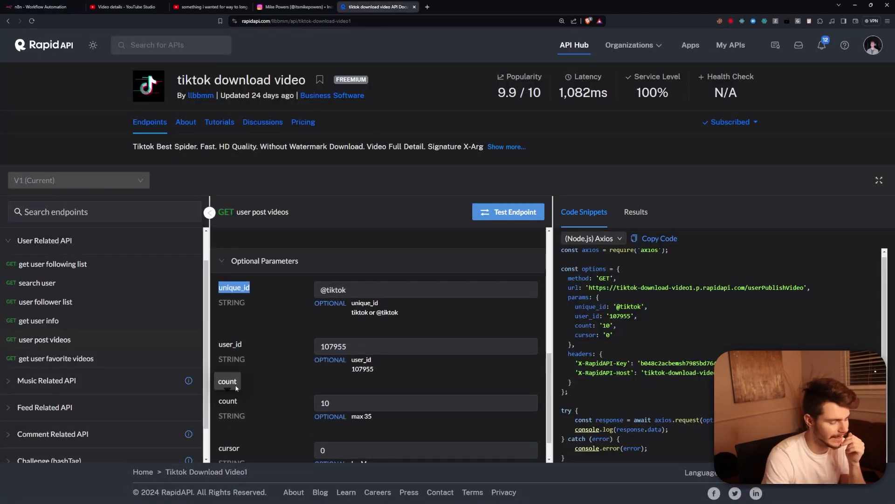
pyautogui.hotkey('ctrl', '1')
pyautogui.scroll(3, 404, 296)
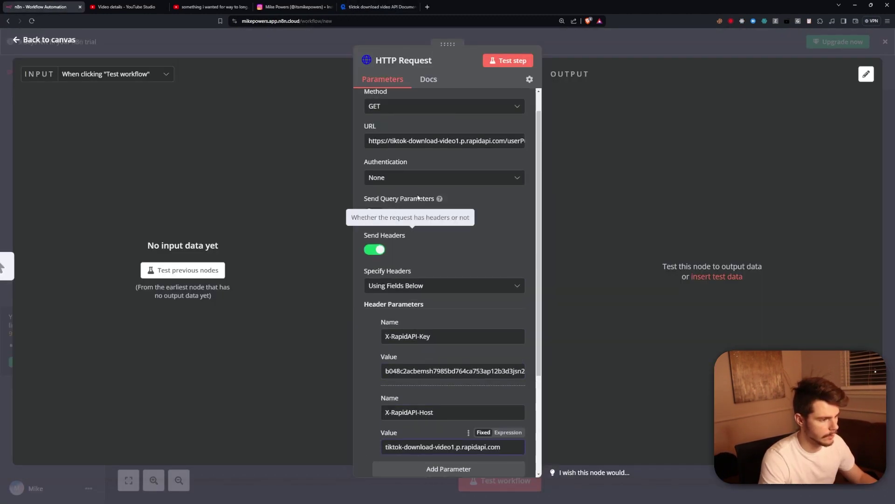
# Enable Send Query Parameters and add unique_id set to the TikTok account handle.
pyautogui.click(377, 212)
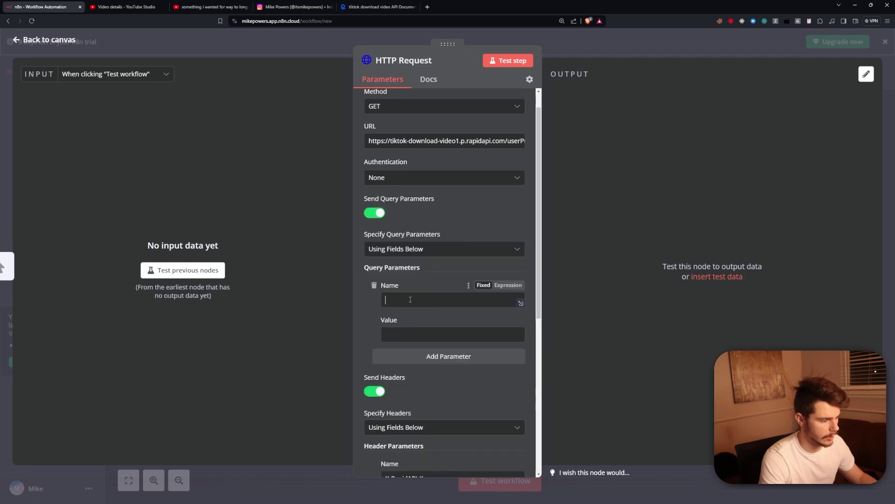
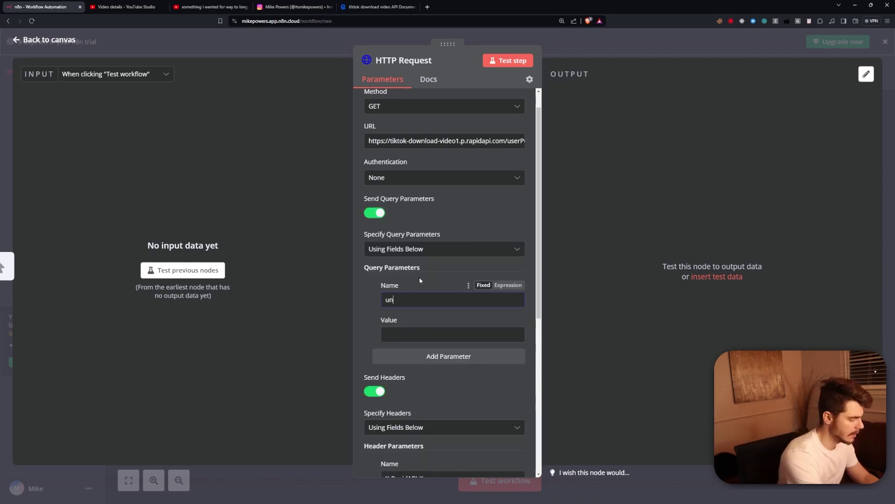
pyautogui.press('Tab')
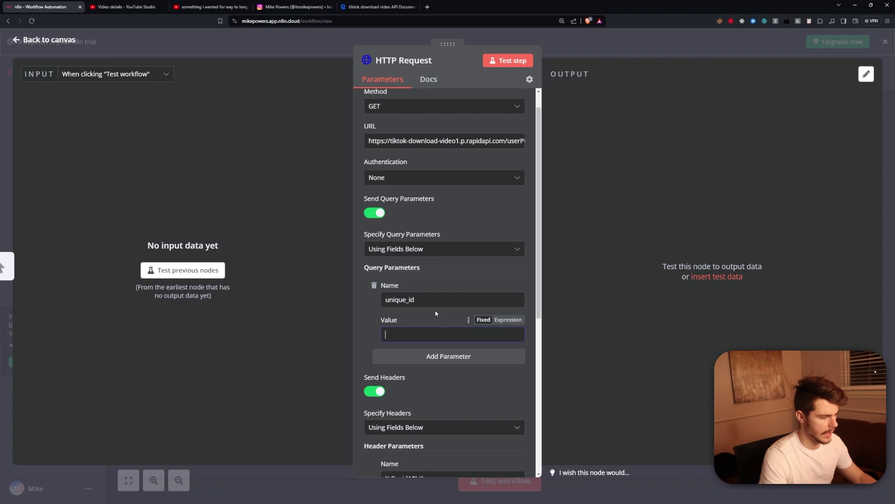
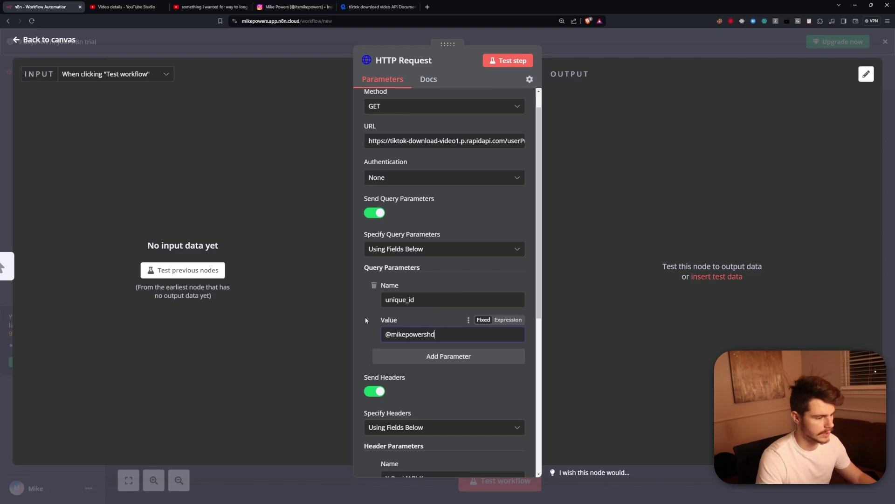
# Add a count query parameter of 1 and run the HTTP Request step's test.
pyautogui.click(448, 356)
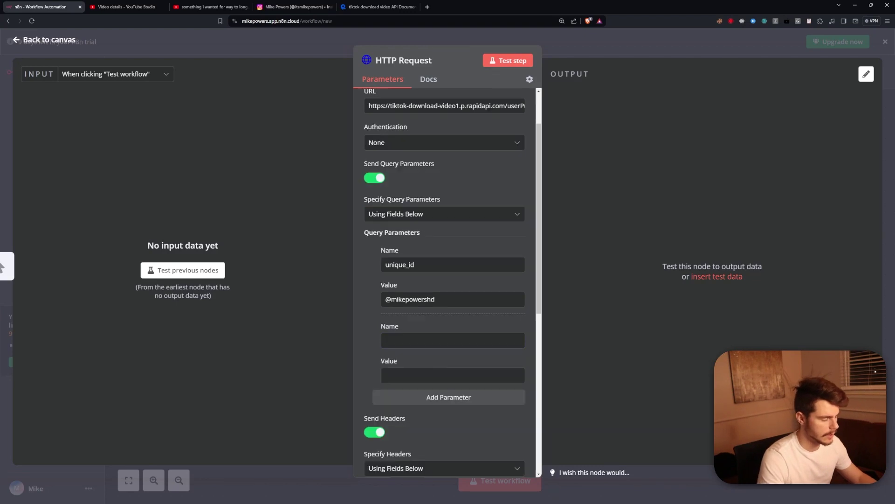
pyautogui.click(396, 340)
pyautogui.write('count')
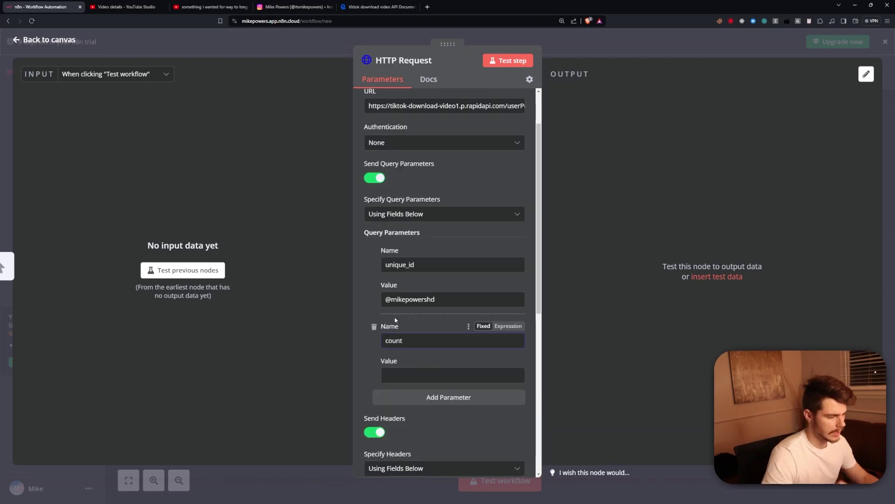
pyautogui.press('Tab')
pyautogui.write('1')
pyautogui.scroll(2, 443, 210)
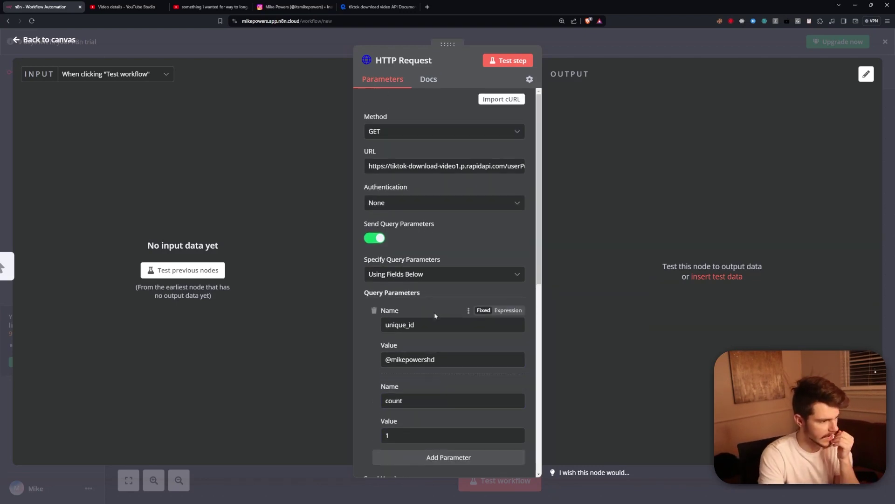
pyautogui.scroll(-8, 447, 354)
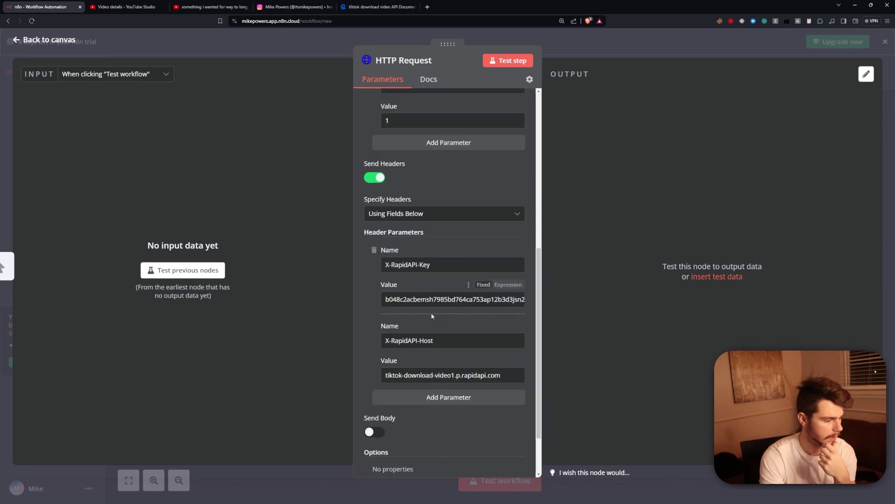
pyautogui.scroll(5, 434, 397)
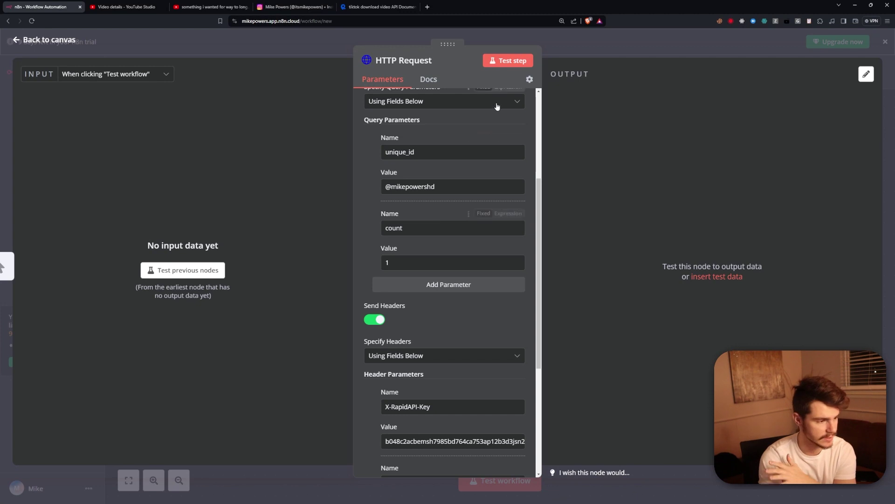
pyautogui.click(508, 61)
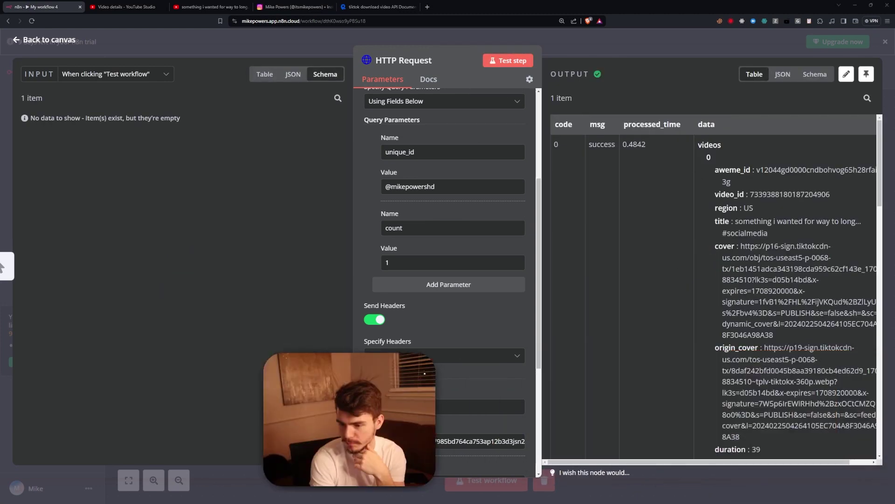
# Copy the TikTok play URL from the HTTP Request output and load it in a new tab to confirm it plays.
pyautogui.hscroll(2, 731, 264)
pyautogui.scroll(-10, 730, 265)
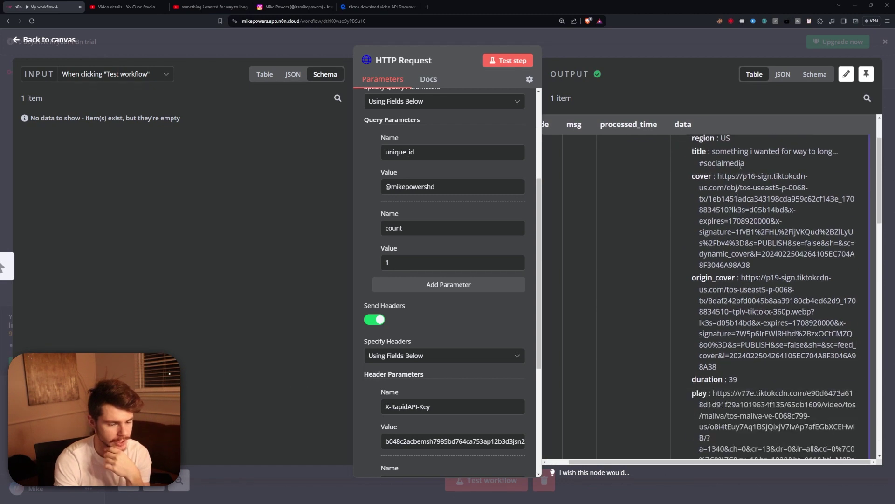
pyautogui.scroll(6, 735, 321)
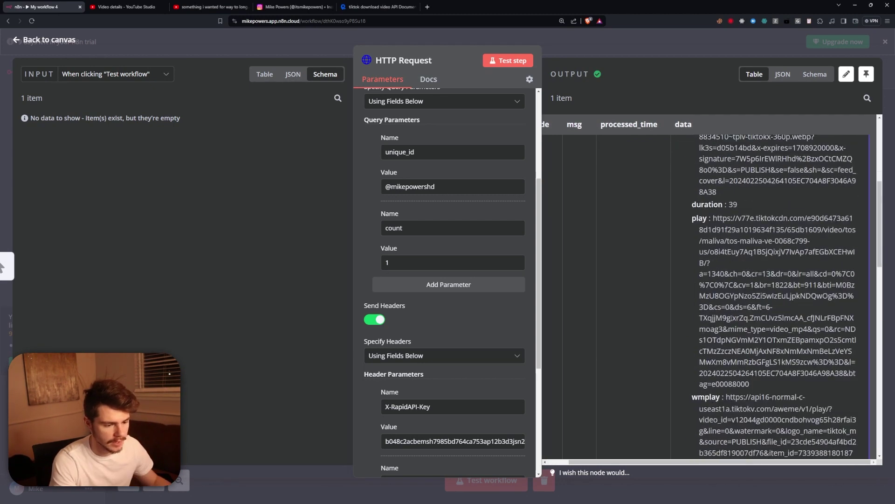
pyautogui.moveTo(750, 384); pyautogui.dragTo(713, 218)
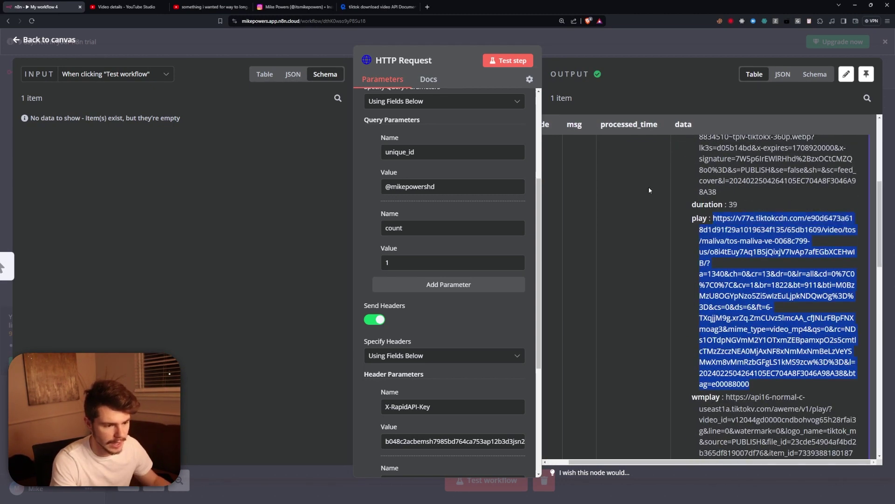
pyautogui.click(427, 6)
pyautogui.hotkey('ctrl', 'v')
pyautogui.press('Return')
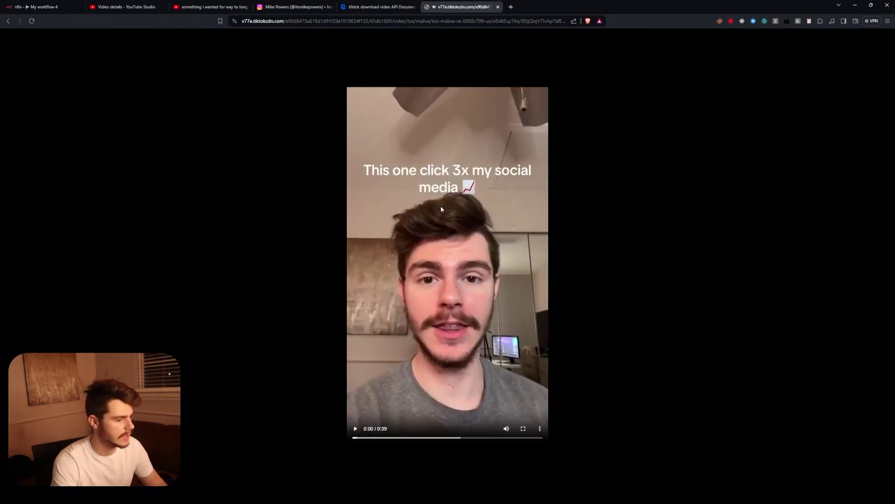
# Close the video tab, return to the canvas and drag a new connection from HTTP Request.
pyautogui.click(498, 6)
pyautogui.click(600, 46)
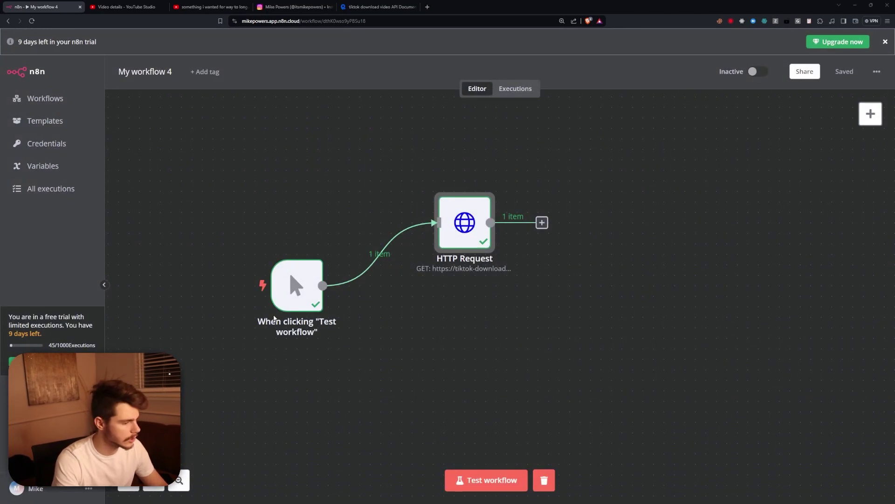
pyautogui.hscroll(3, 274, 318)
pyautogui.moveTo(380, 222); pyautogui.dragTo(490, 313)
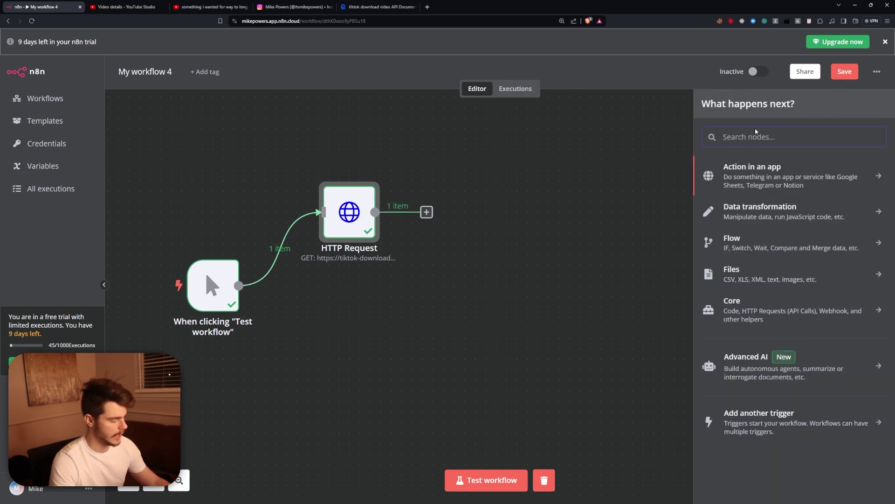
# Add an Edit Fields node with a field untrimmedCaption set to the video title.
pyautogui.write('edit')
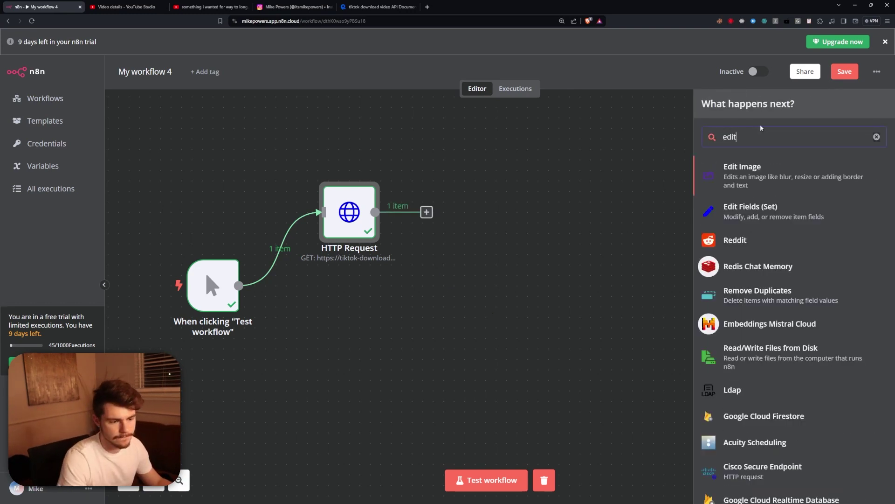
pyautogui.click(744, 217)
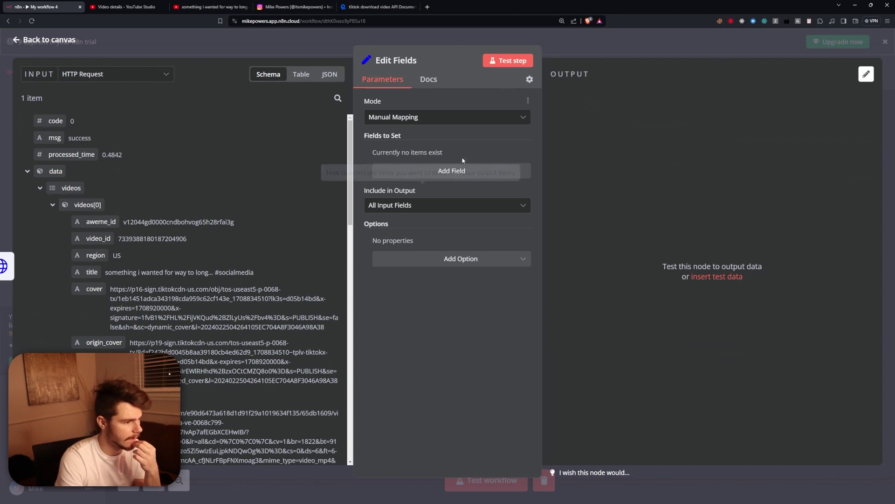
pyautogui.click(417, 169)
pyautogui.write('untrimmed')
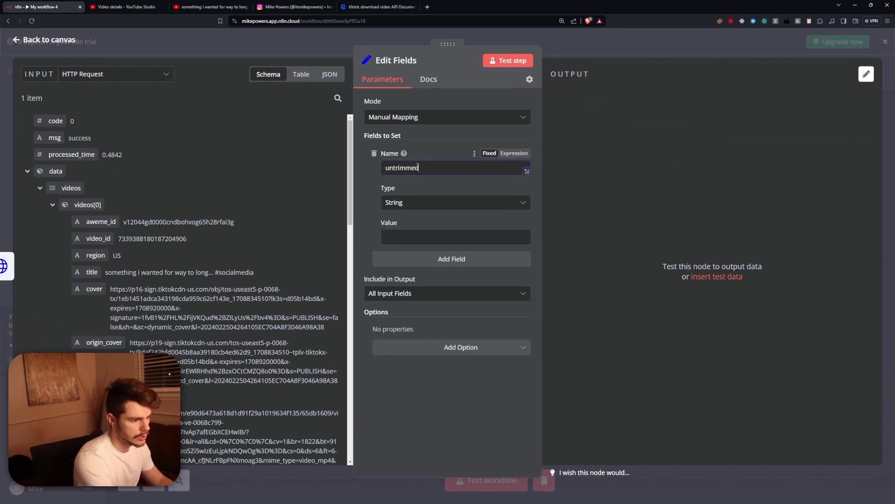
pyautogui.write('Caption')
pyautogui.click(405, 233)
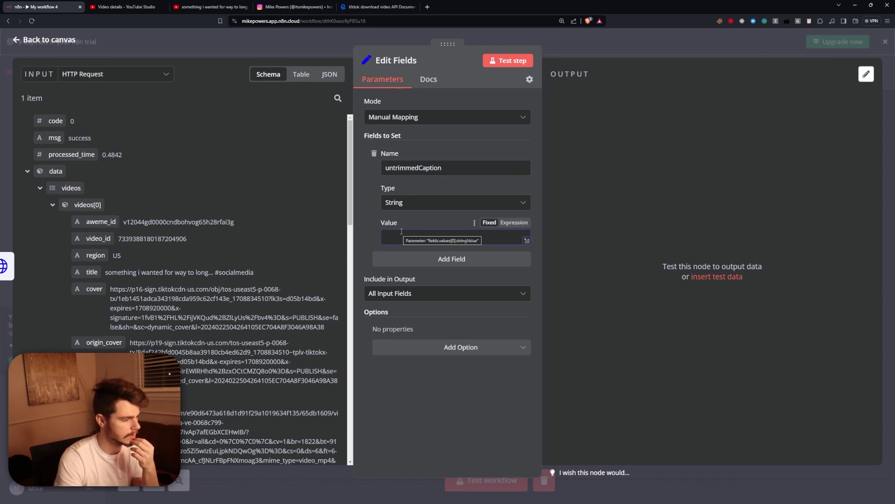
pyautogui.moveTo(86, 271); pyautogui.dragTo(420, 237)
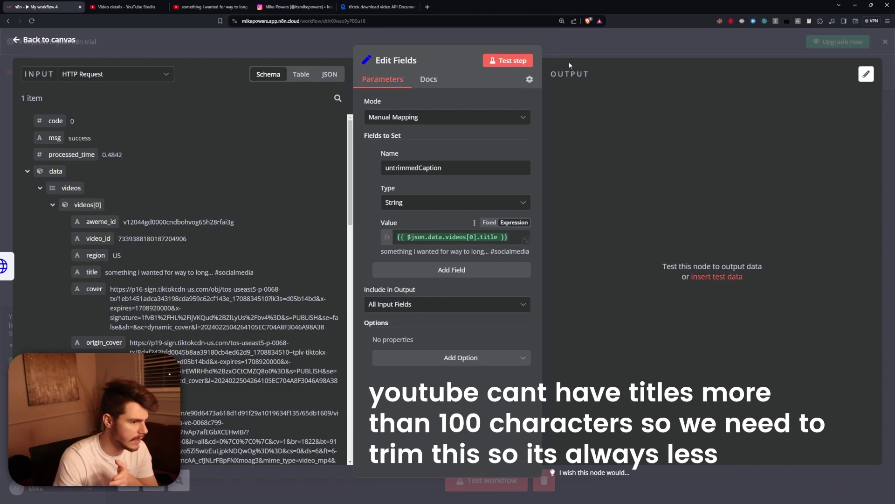
# Output only Selected Input Fields and test the node, which returns the caption.
pyautogui.click(380, 306)
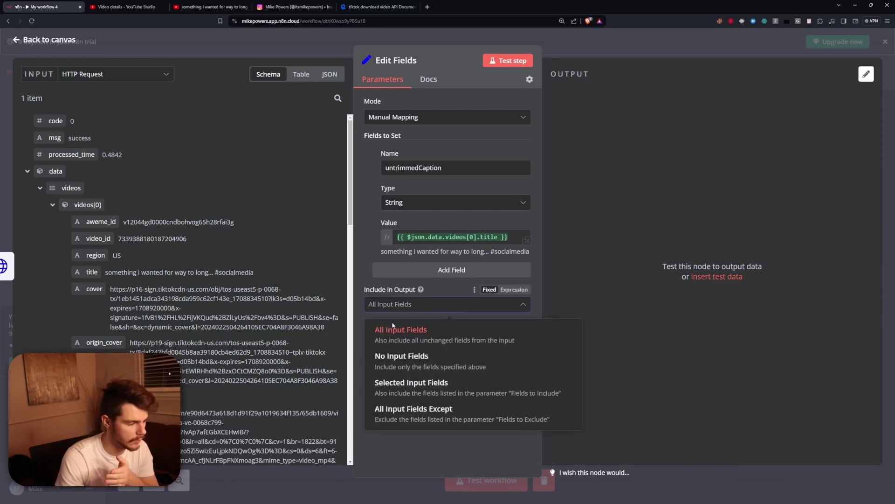
pyautogui.click(402, 391)
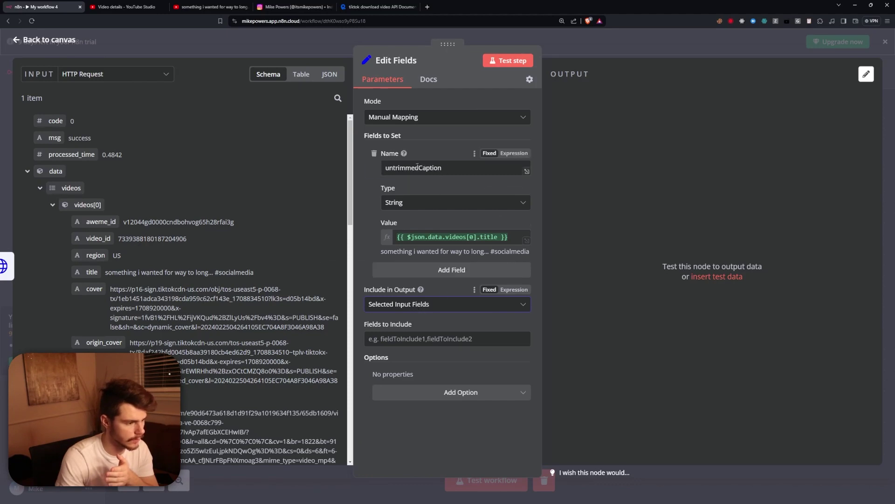
pyautogui.click(508, 61)
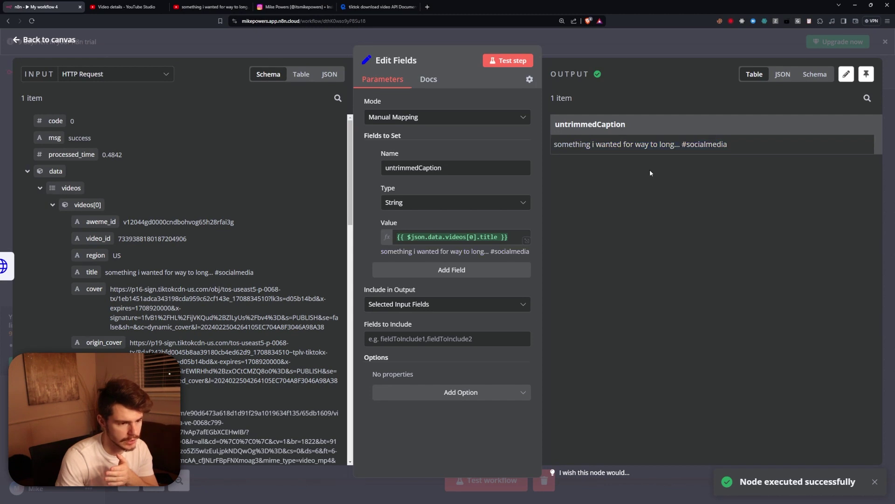
pyautogui.press('Escape')
pyautogui.click(542, 338)
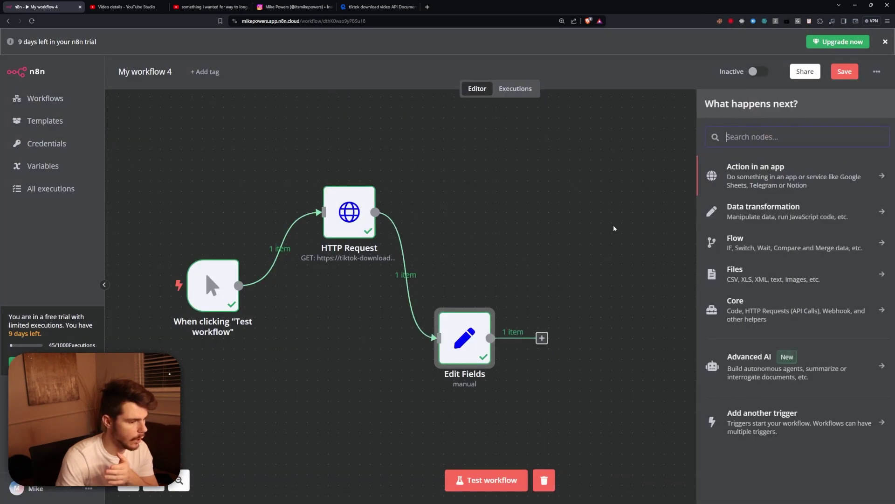
# Add a Code node with AI-generated JavaScript trimming untrimmedCaption to the first 99 characters.
pyautogui.write('java')
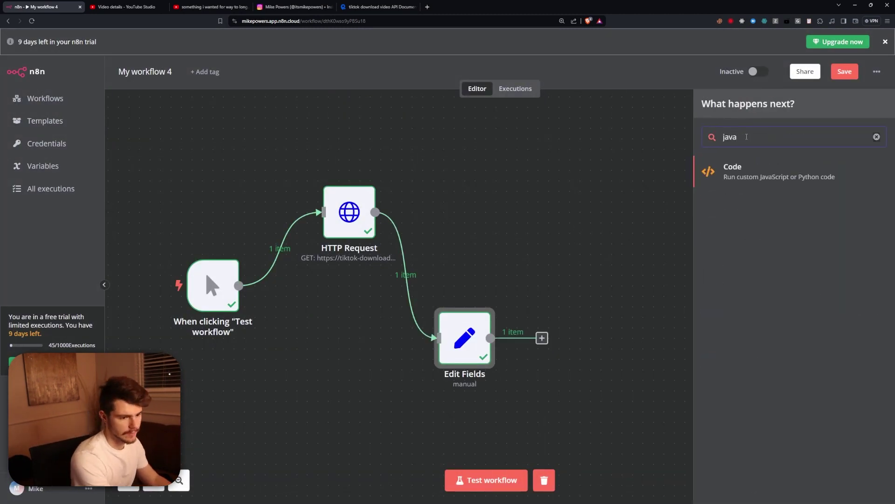
pyautogui.press('Return')
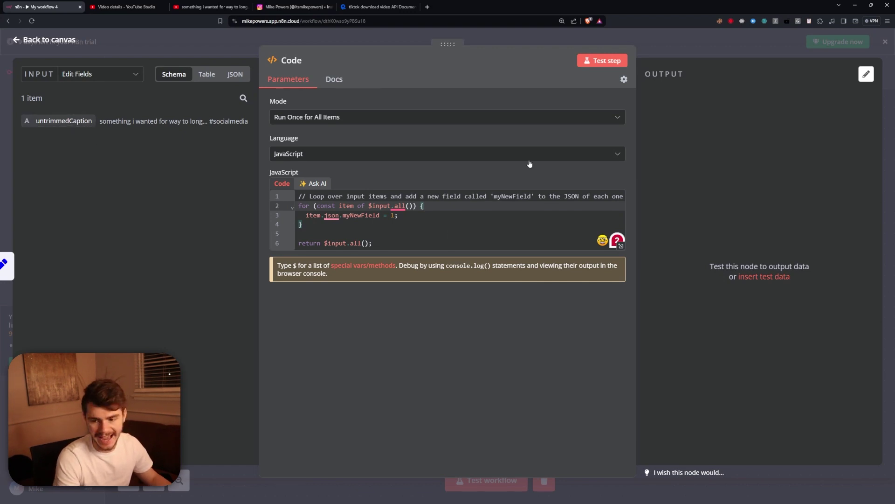
pyautogui.click(315, 183)
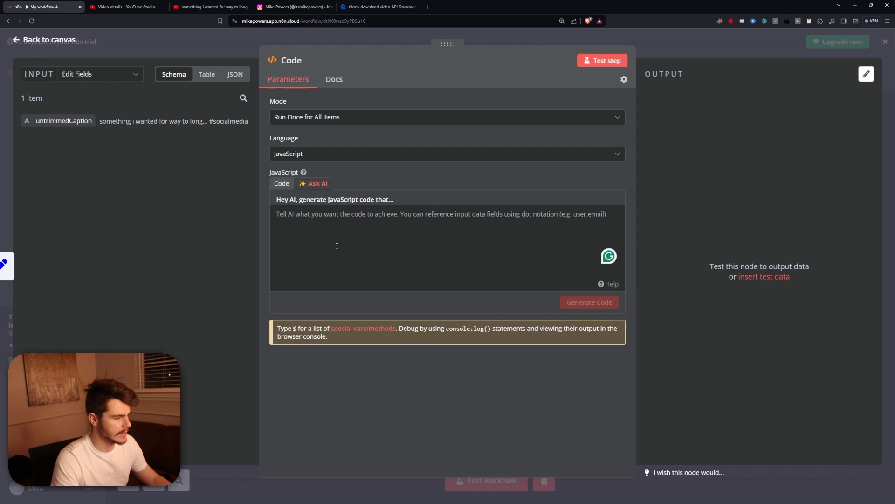
pyautogui.write('can you take the untrimmedCaption and output the trimmedCaption with the text but it only has 99 characters')
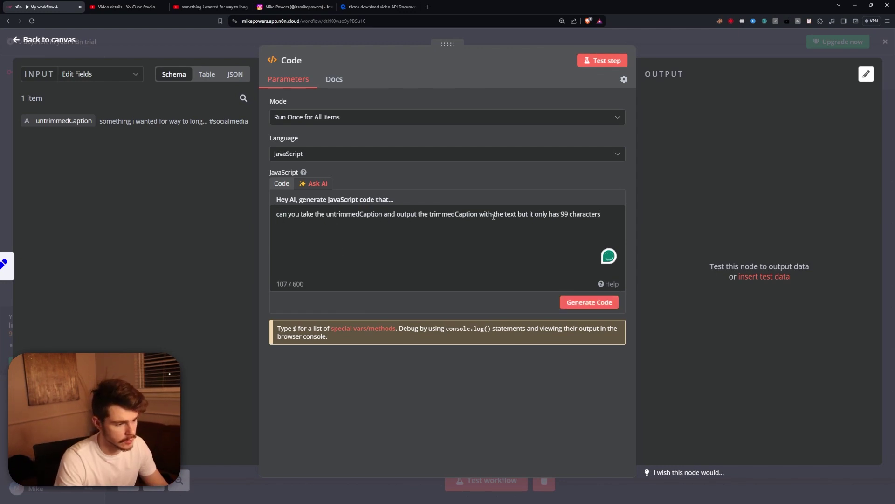
pyautogui.click(562, 218)
pyautogui.write('the fir st')
pyautogui.hotkey('ctrl', 'Return')
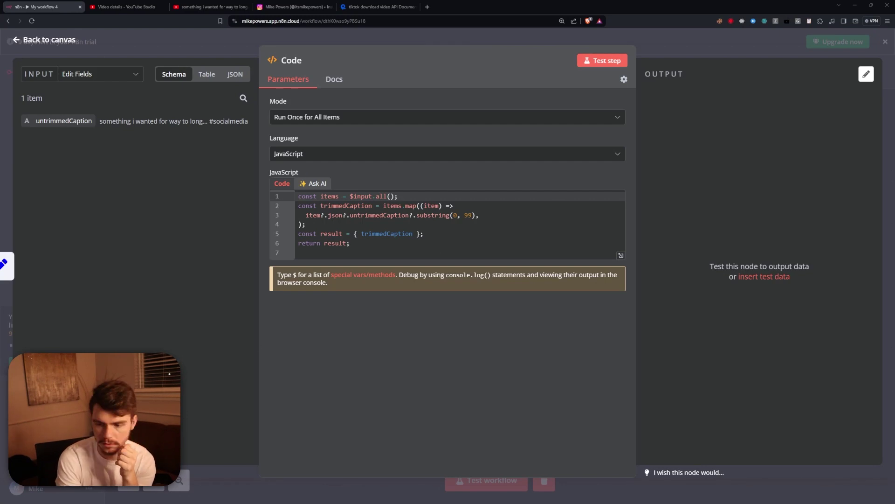
# Test the Code node and check the trimmedCaption value in the JSON output.
pyautogui.click(602, 60)
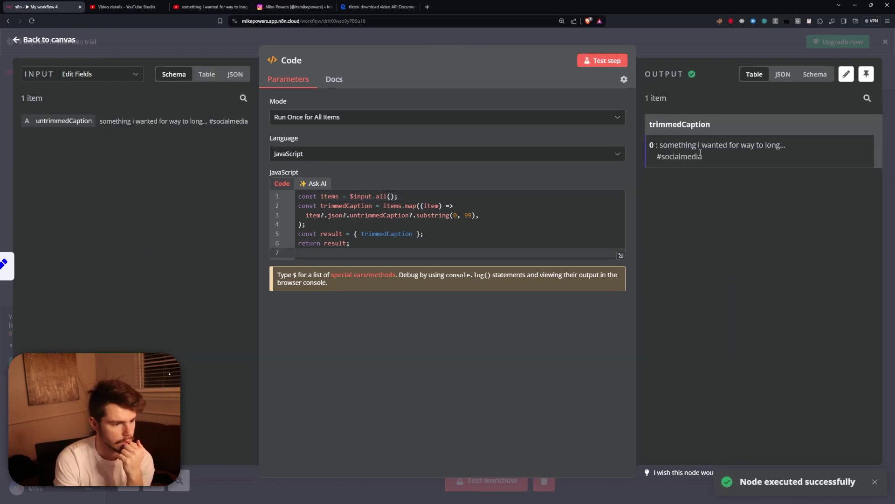
pyautogui.click(782, 75)
pyautogui.moveTo(672, 154); pyautogui.dragTo(871, 154)
pyautogui.tripleClick(871, 154)
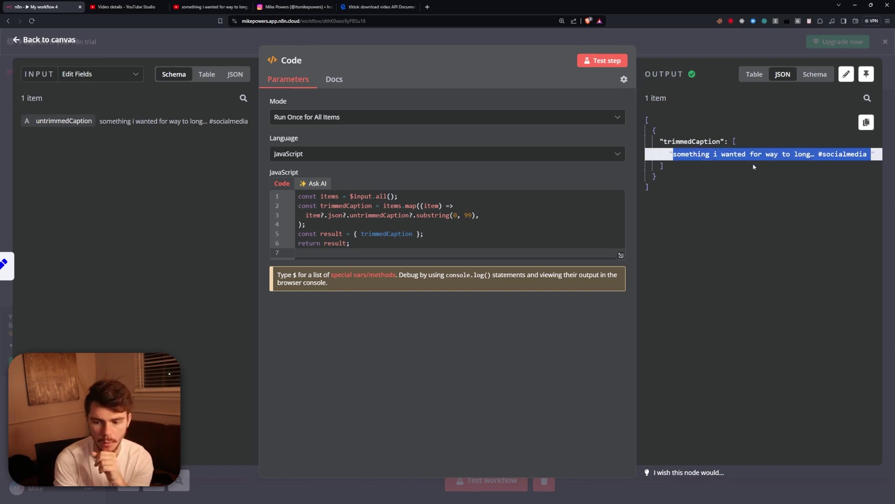
pyautogui.click(657, 47)
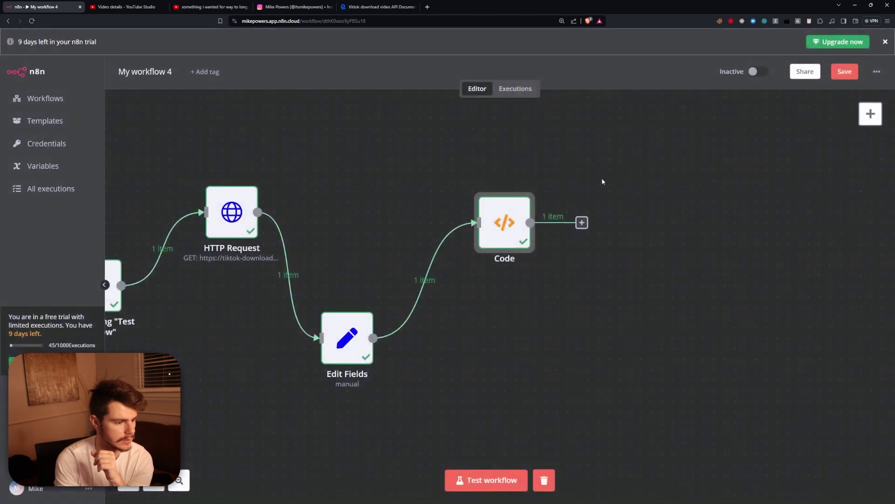
# Select the play URL in the HTTP Request node's JSON output, then switch to VS Code.
pyautogui.moveTo(506, 224); pyautogui.dragTo(447, 205)
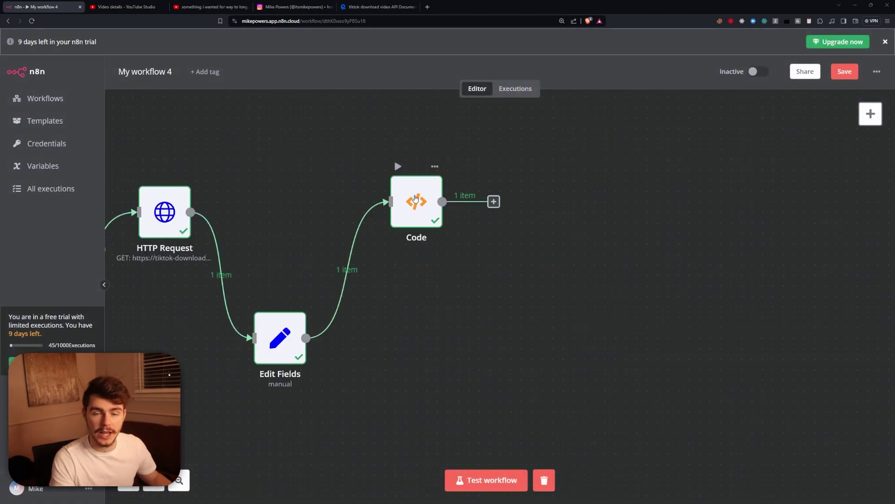
pyautogui.doubleClick(165, 212)
pyautogui.scroll(-1, 677, 376)
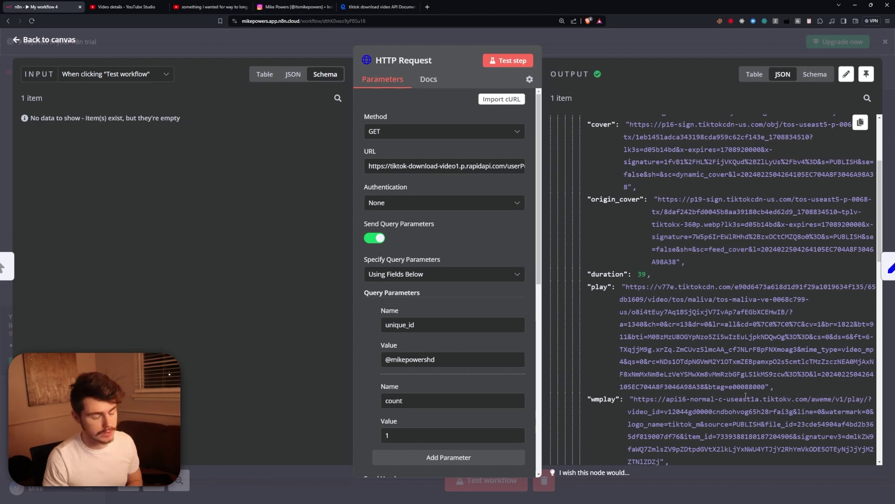
pyautogui.moveTo(626, 287); pyautogui.dragTo(767, 384)
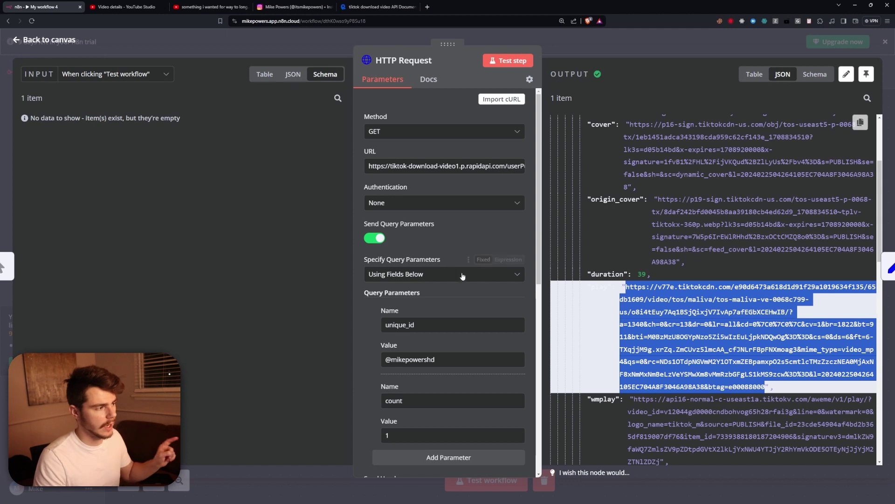
pyautogui.press('Escape')
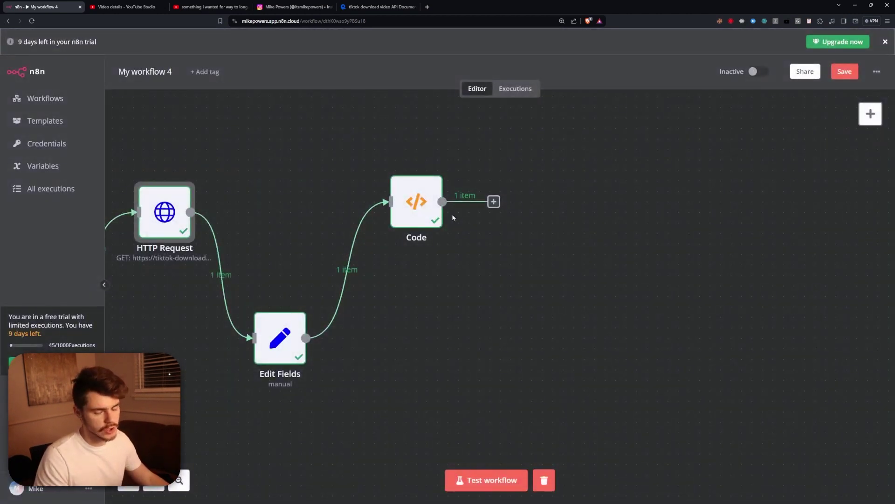
pyautogui.hscroll(4, 445, 282)
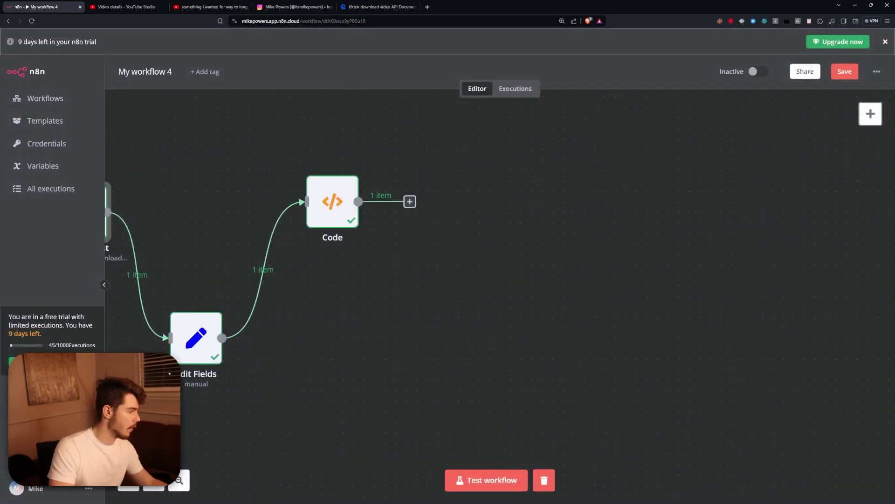
pyautogui.hotkey('alt', 'Tab')
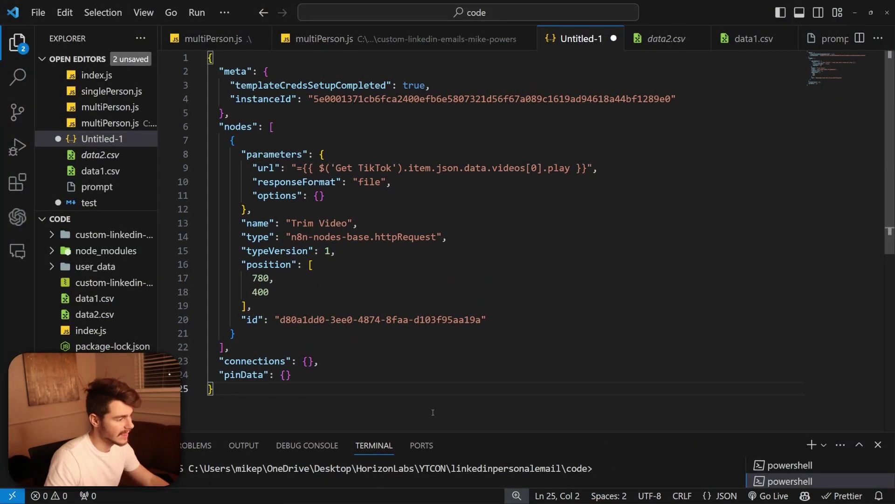
# Copy the Trim Video node JSON from VS Code and paste it onto the n8n canvas.
pyautogui.hotkey('ctrl', 'a')
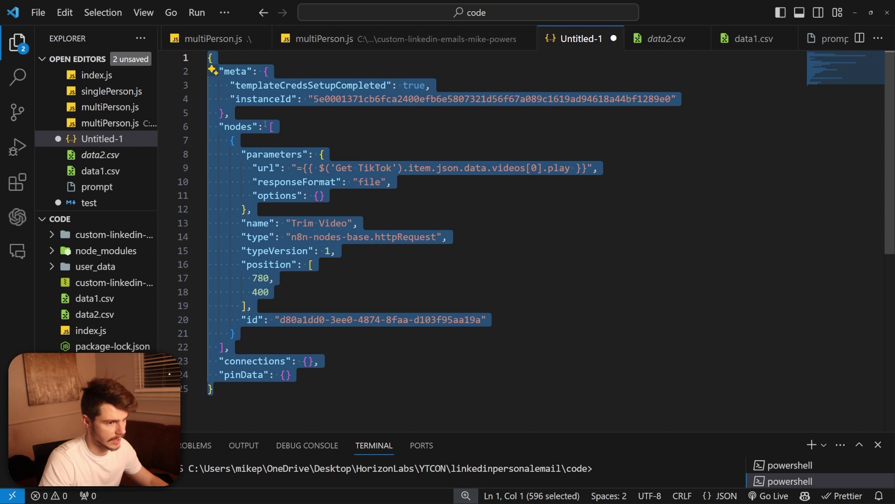
pyautogui.hotkey('ctrl', 'a')
pyautogui.hotkey('ctrl', 'c')
pyautogui.hotkey('alt', 'Tab')
pyautogui.hotkey('ctrl', 'v')
# Place Trim Video beside the Code node, connect Code to it, and open its settings.
pyautogui.moveTo(643, 344); pyautogui.dragTo(494, 323)
pyautogui.moveTo(411, 204); pyautogui.dragTo(473, 327)
pyautogui.doubleClick(475, 325)
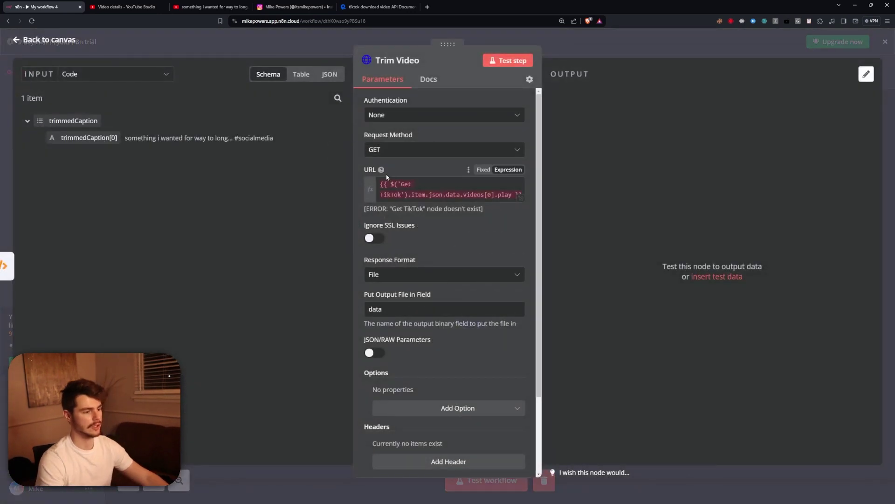
# Replace the broken Get TikTok URL expression with the HTTP Request node's play link.
pyautogui.click(439, 199)
pyautogui.hotkey('ctrl', 'a')
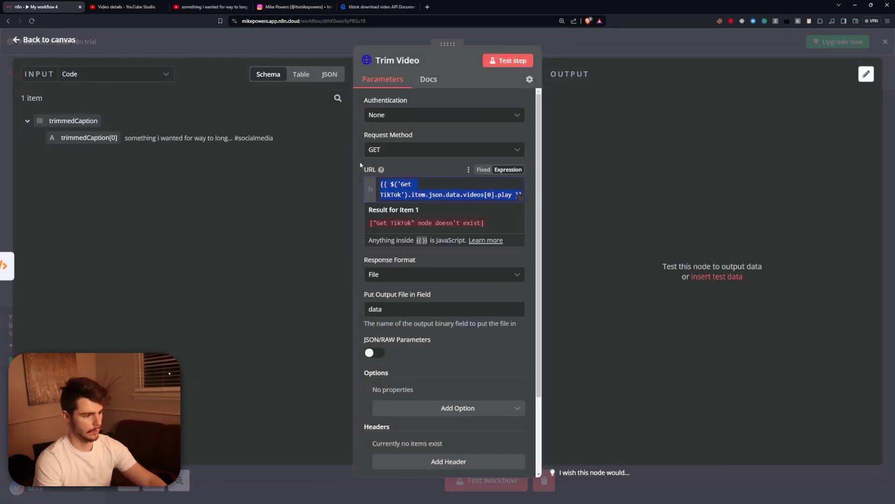
pyautogui.press('BackSpace')
pyautogui.click(80, 75)
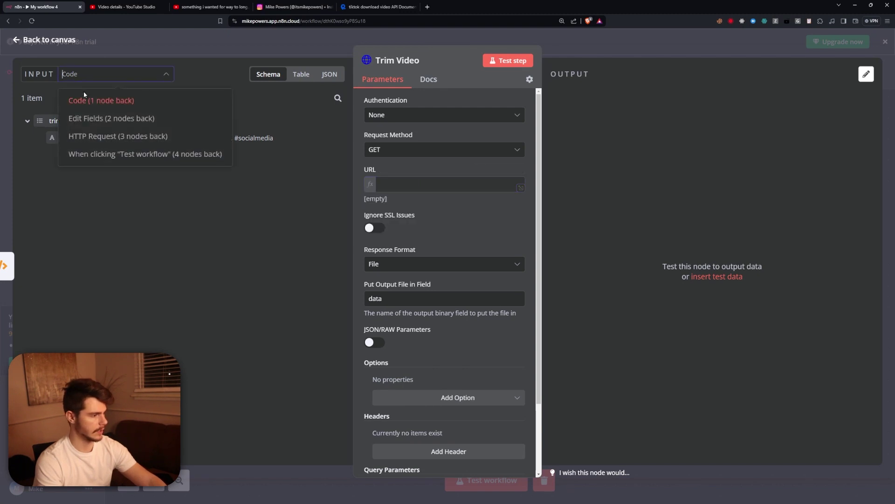
pyautogui.click(136, 134)
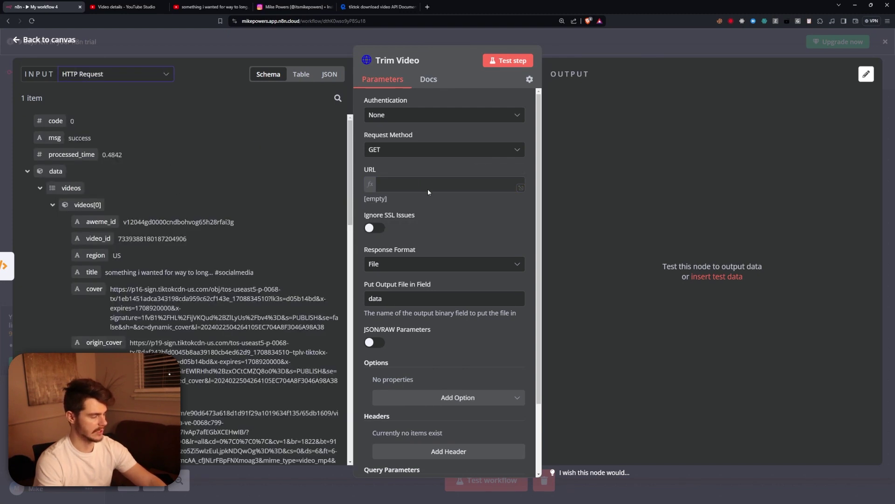
pyautogui.scroll(-3, 109, 350)
pyautogui.moveTo(88, 343); pyautogui.dragTo(394, 189)
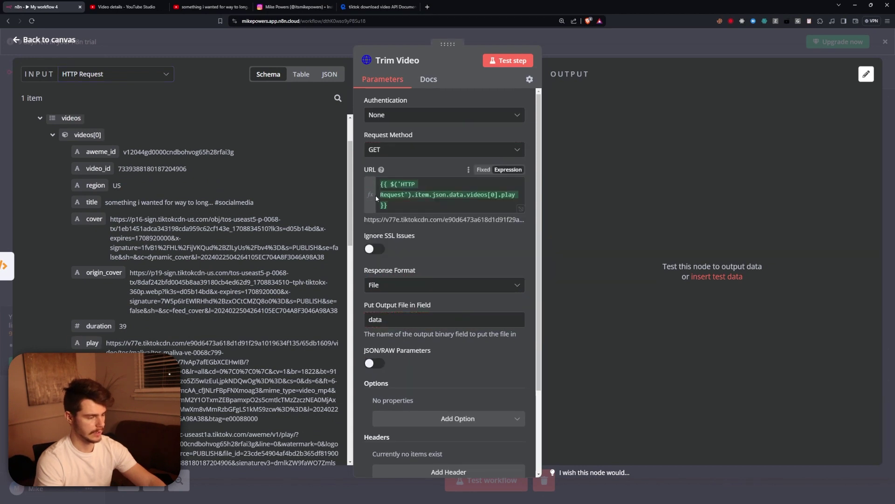
# Test Trim Video and preview the downloaded 4.59 MB mp4 file.
pyautogui.click(519, 66)
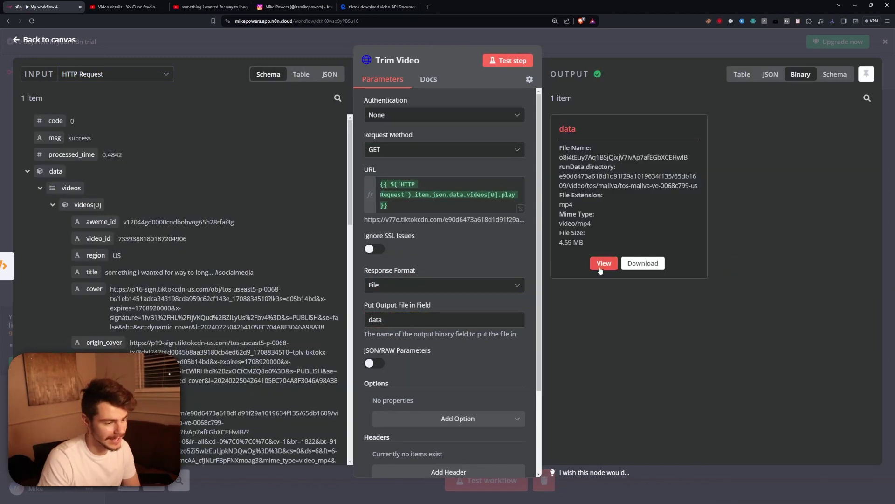
pyautogui.click(604, 264)
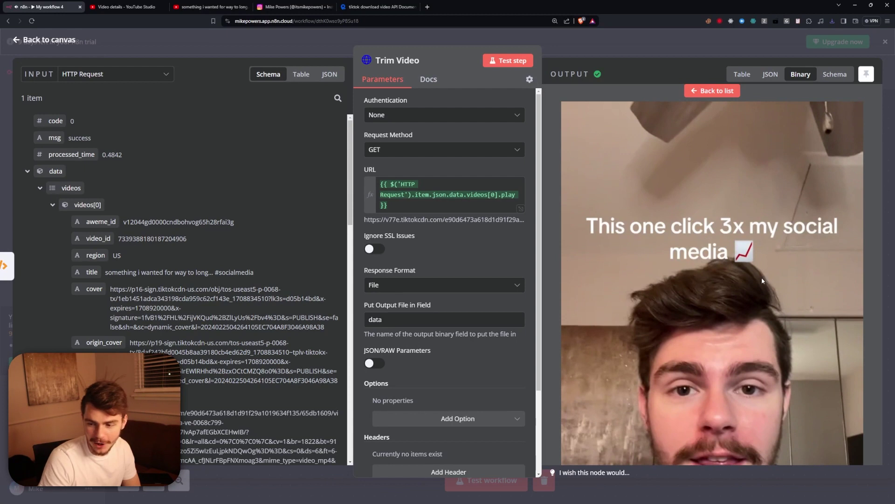
pyautogui.click(704, 99)
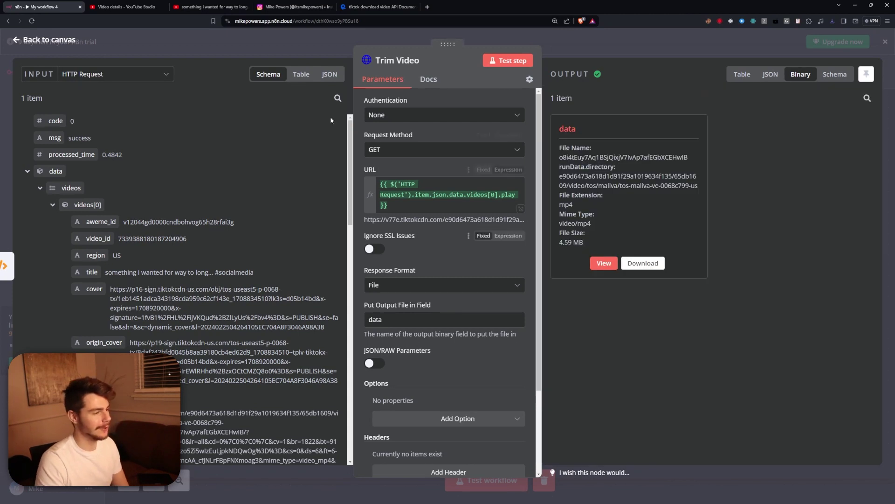
pyautogui.click(427, 7)
# Open ChatGPT's N8N Assistant (Unofficial) GPT in a new tab, then return to n8n.
pyautogui.write('chat.openai.com/chat')
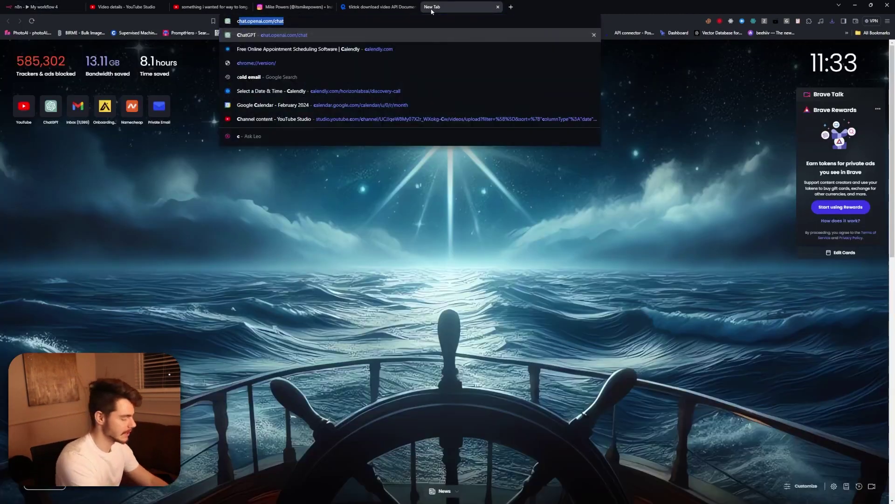
pyautogui.press('Return')
pyautogui.click(47, 196)
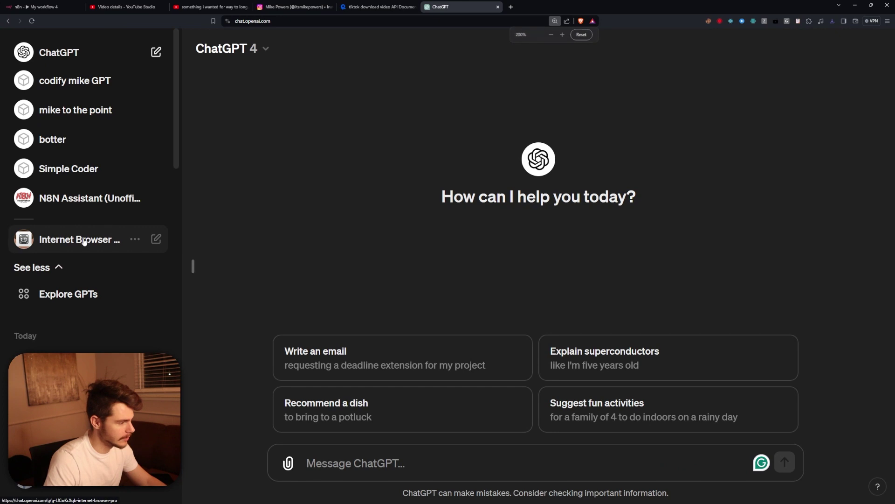
pyautogui.click(79, 200)
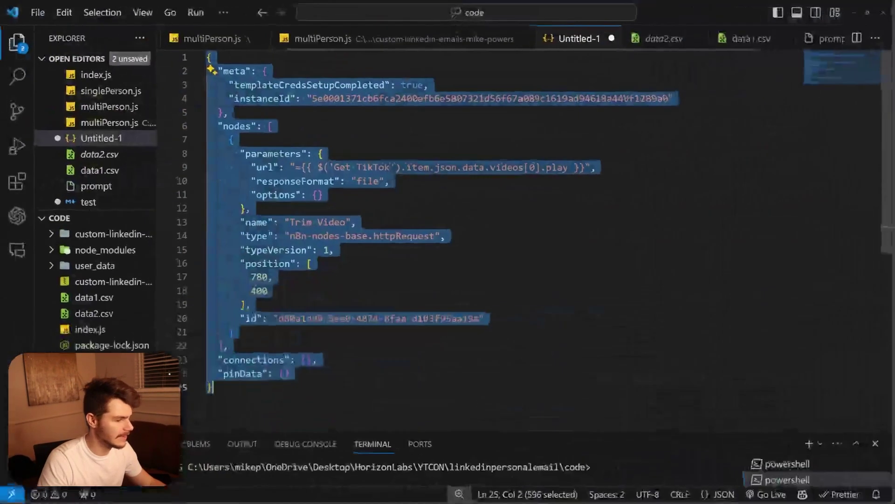
pyautogui.hotkey('ctrl', 'a')
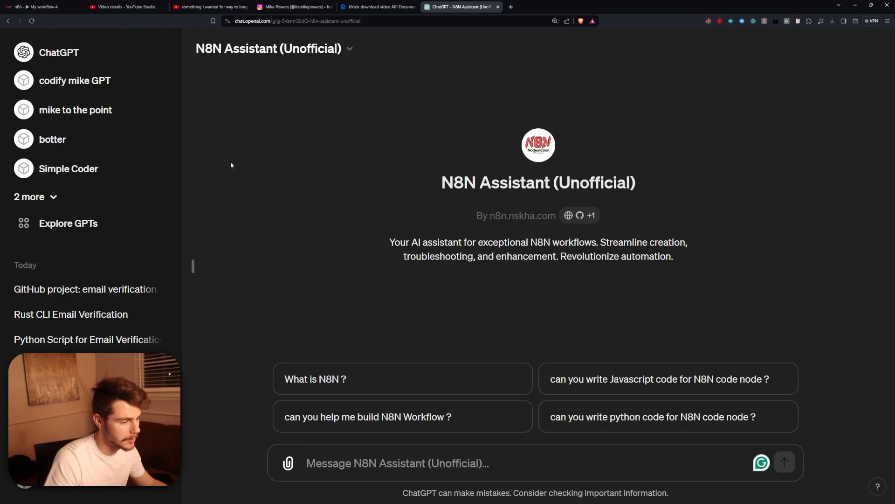
pyautogui.hotkey('ctrl', '1')
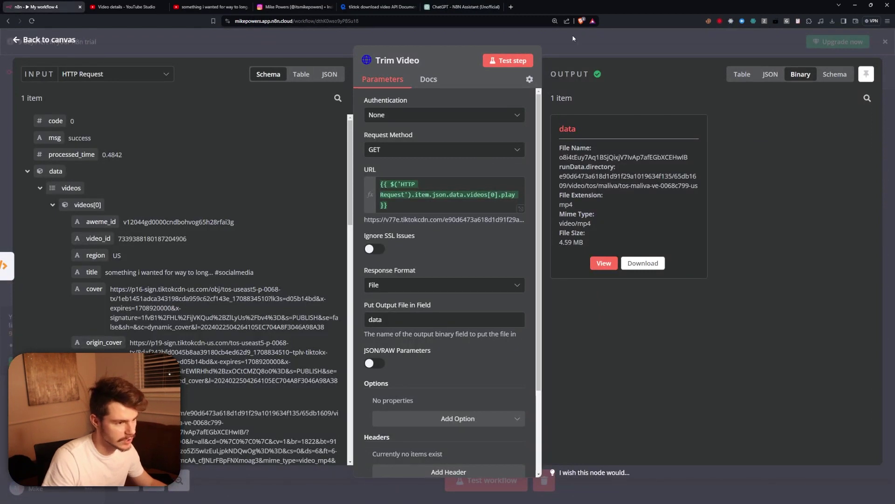
# Add a YouTube 'Upload a video' node after the Trim Video node.
pyautogui.press('Escape')
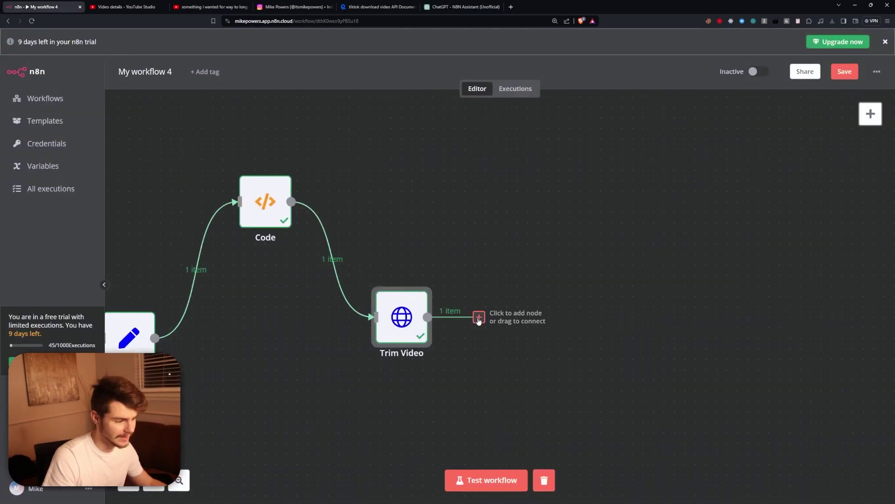
pyautogui.click(479, 317)
pyautogui.write('youtube')
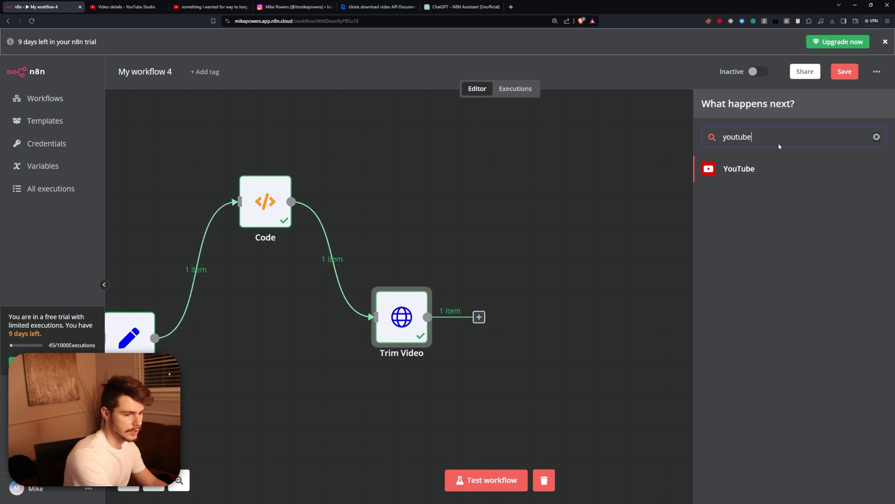
pyautogui.press('Return')
pyautogui.scroll(-5, 808, 382)
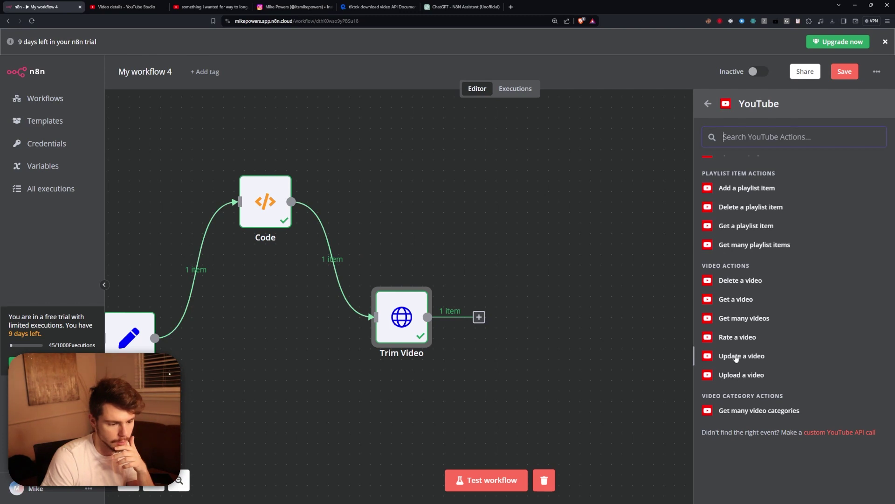
pyautogui.click(737, 374)
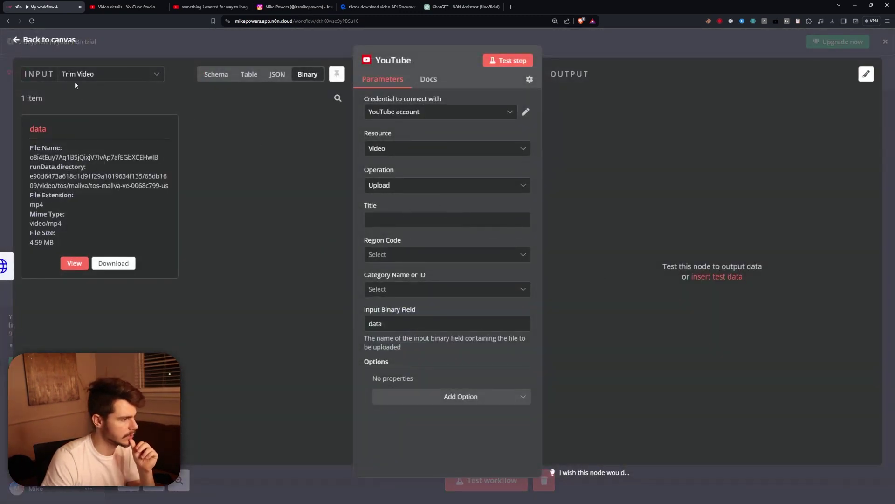
# Set the YouTube title to the Code node's trimmedCaption[0] and region code to United States.
pyautogui.click(107, 74)
pyautogui.click(102, 122)
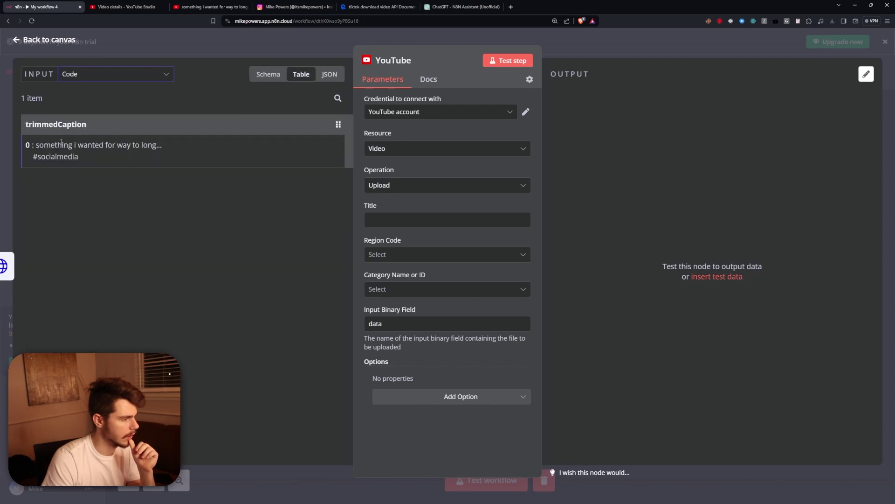
pyautogui.click(268, 74)
pyautogui.moveTo(83, 139); pyautogui.dragTo(390, 224)
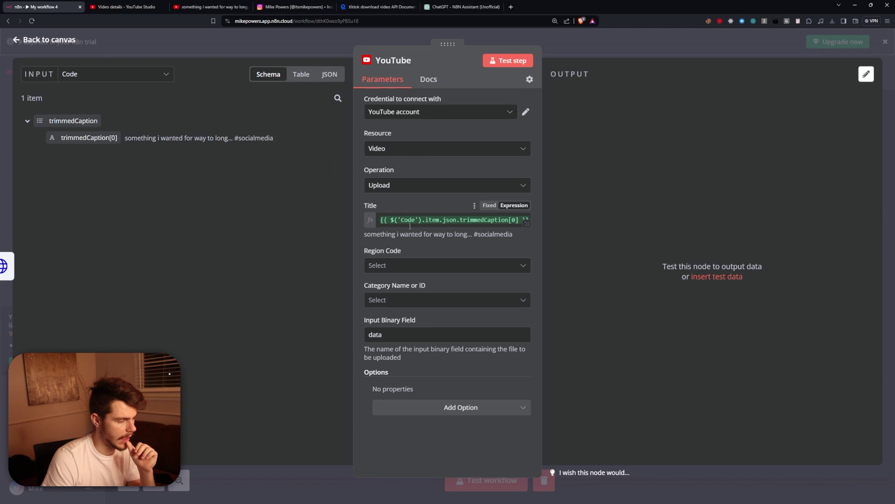
pyautogui.click(466, 266)
pyautogui.write('unit')
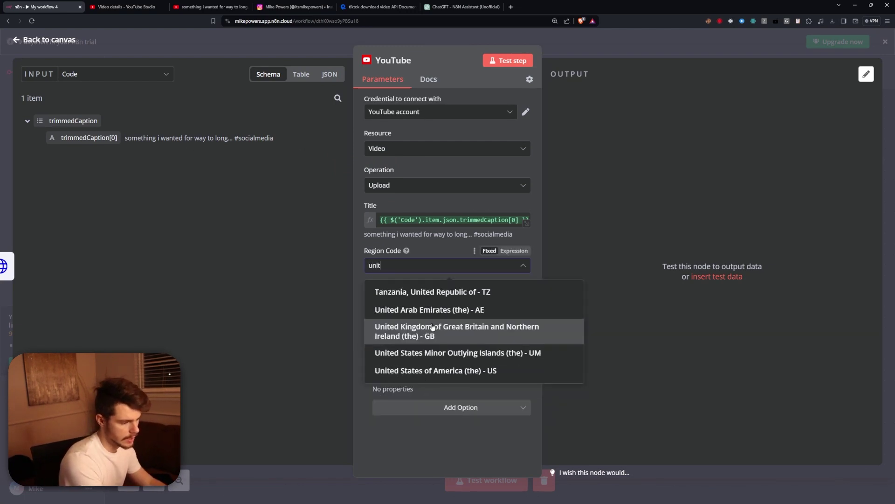
pyautogui.click(479, 371)
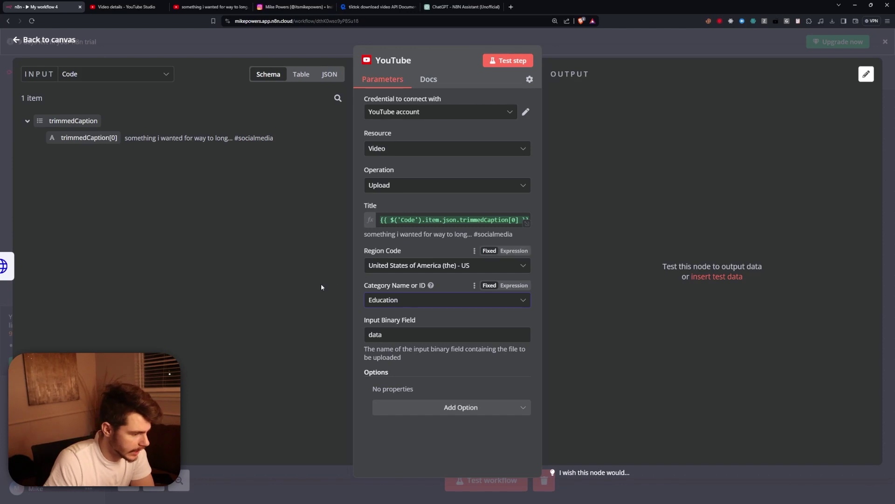
# Switch the input back to Trim Video's video file and edit the YouTube account credential.
pyautogui.moveTo(367, 331); pyautogui.dragTo(366, 334)
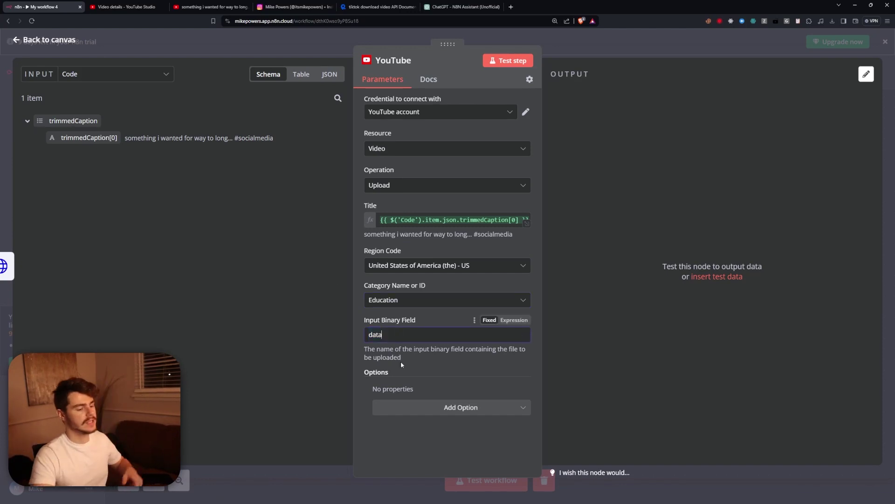
pyautogui.click(112, 73)
pyautogui.click(85, 128)
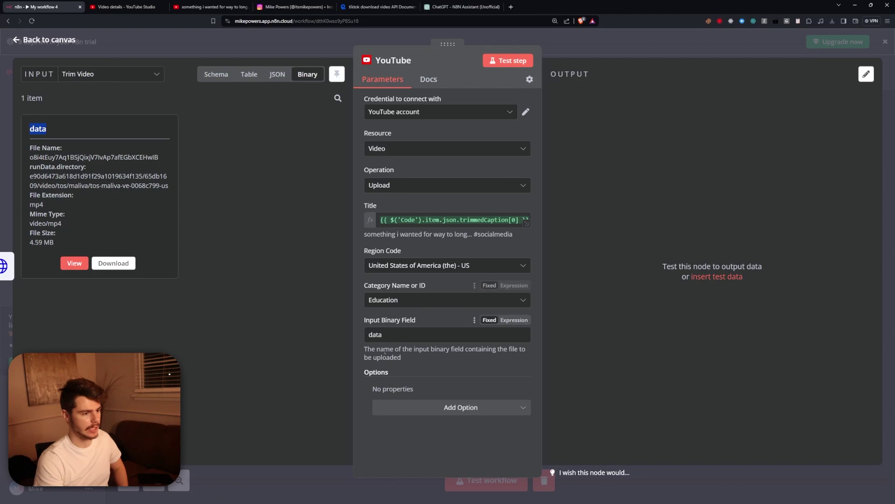
pyautogui.click(526, 112)
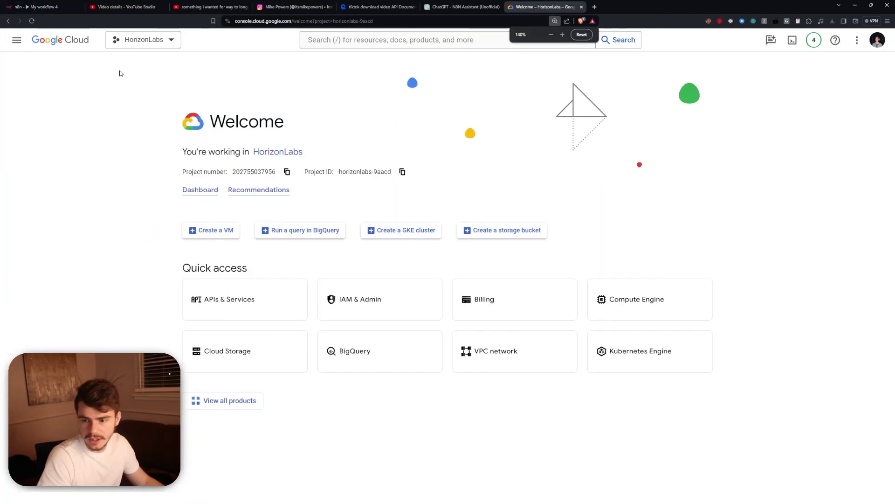
# Check the YouTube Data API v3 details among the HorizonLabs project's enabled APIs.
pyautogui.hotkey('ctrl', '+')
pyautogui.click(21, 42)
pyautogui.moveTo(77, 172)
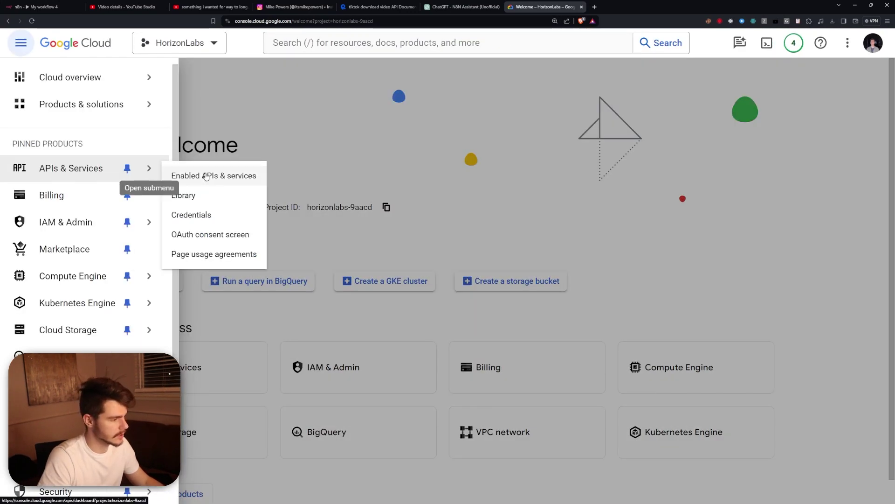
pyautogui.click(224, 180)
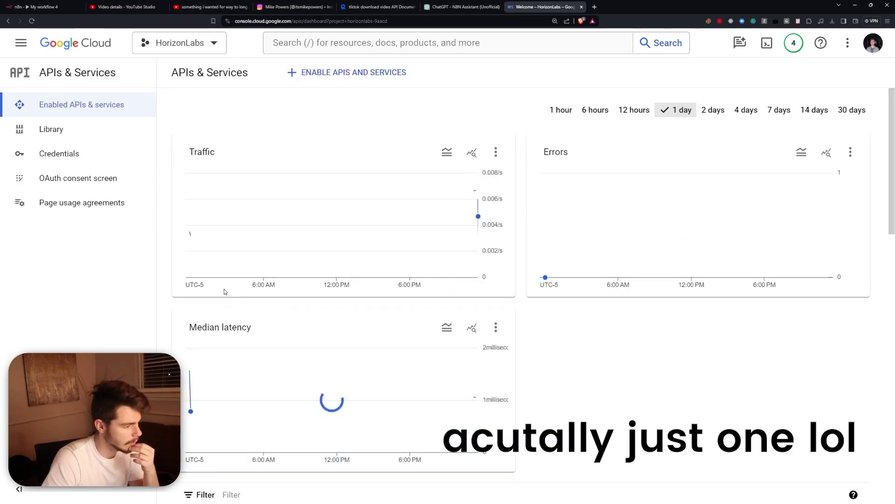
pyautogui.scroll(-5, 326, 326)
pyautogui.scroll(-1, 339, 358)
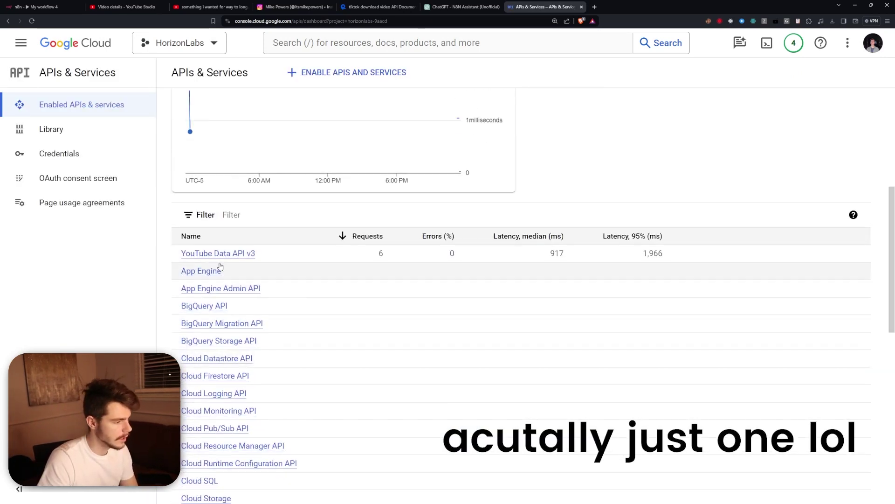
pyautogui.click(201, 256)
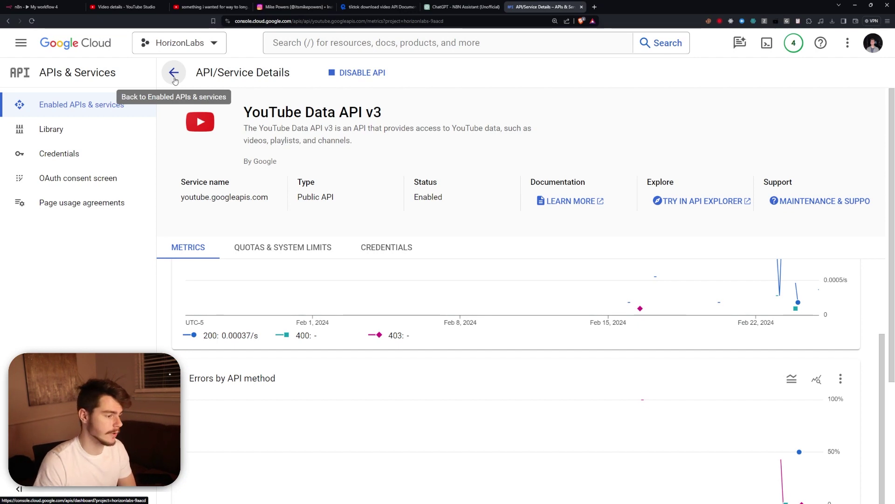
pyautogui.scroll(4, 345, 329)
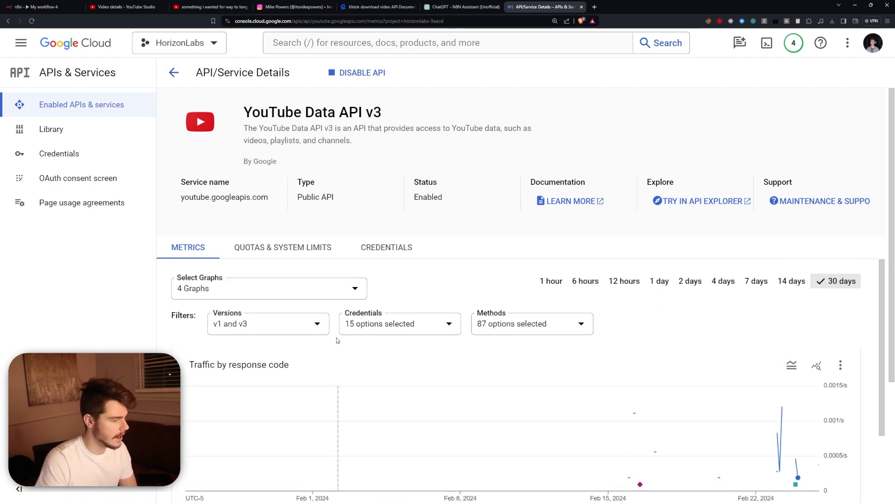
pyautogui.click(174, 72)
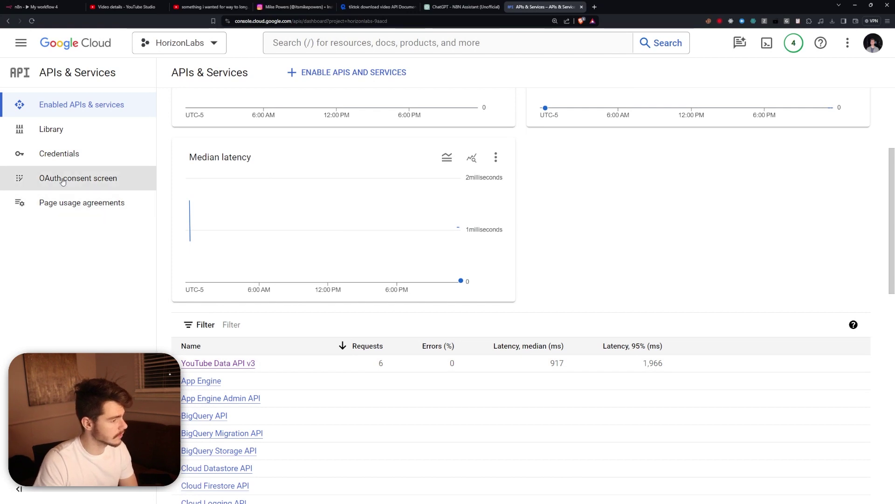
# Review the OAuth consent screen settings, then go to the Credentials page.
pyautogui.click(78, 183)
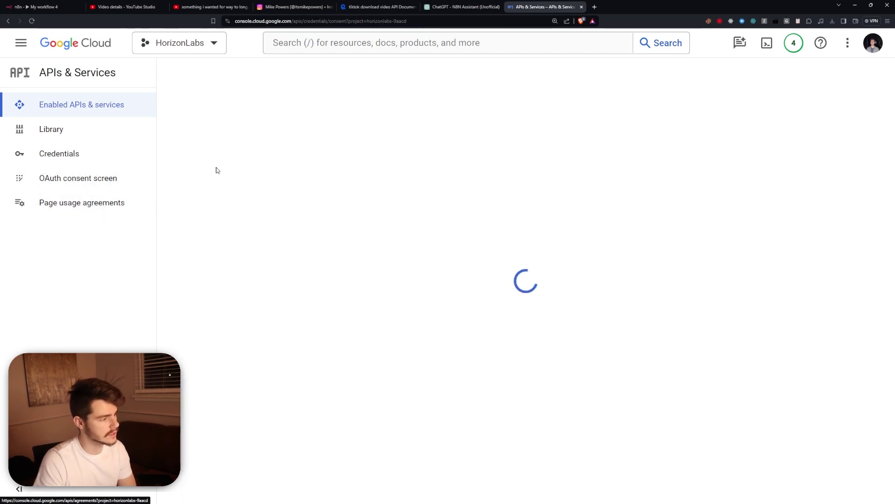
pyautogui.scroll(-2, 326, 261)
pyautogui.scroll(2, 326, 201)
pyautogui.scroll(-10, 334, 268)
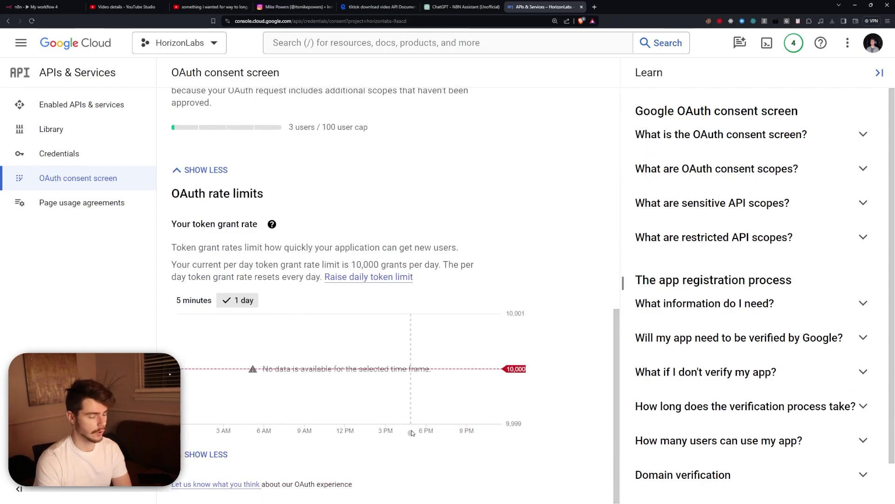
pyautogui.scroll(6, 404, 416)
pyautogui.scroll(-6, 280, 279)
pyautogui.click(81, 165)
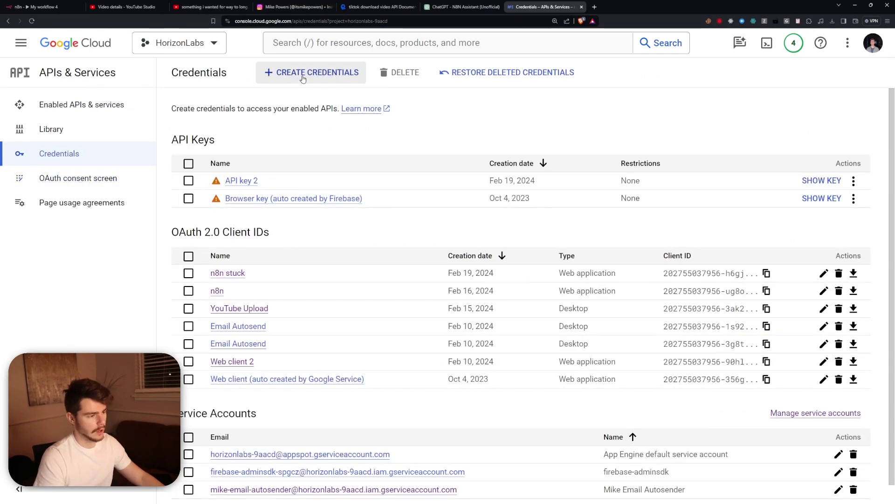
# Start a new OAuth client ID credential with application type Web application.
pyautogui.click(302, 77)
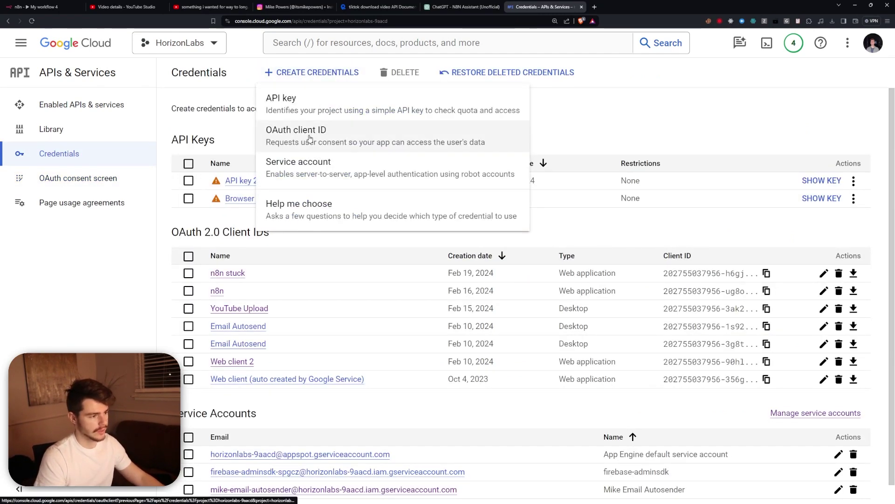
pyautogui.click(310, 136)
pyautogui.click(223, 164)
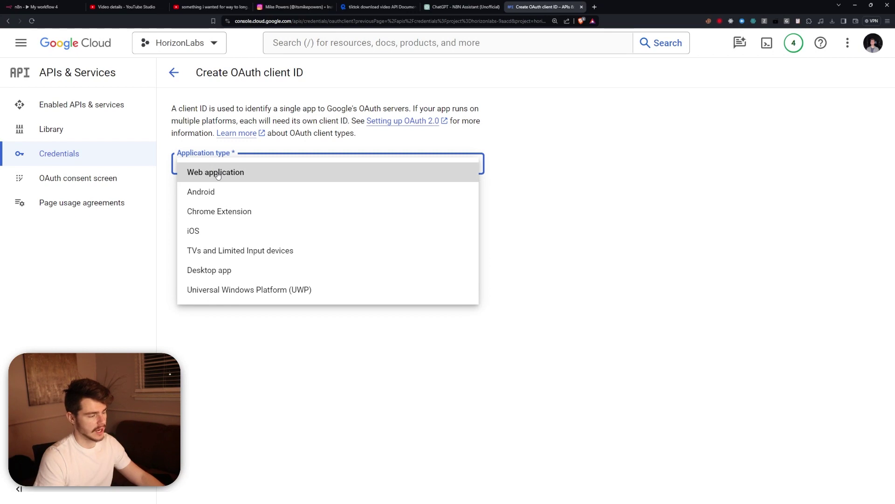
pyautogui.click(198, 178)
# Name the client 'n8n automation' and add an empty authorized redirect URI entry.
pyautogui.moveTo(228, 199); pyautogui.dragTo(153, 202)
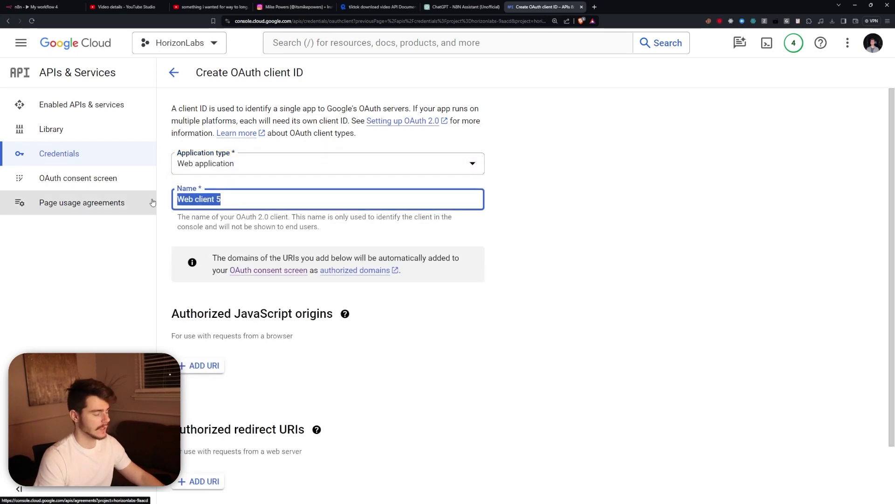
pyautogui.write('n8n au')
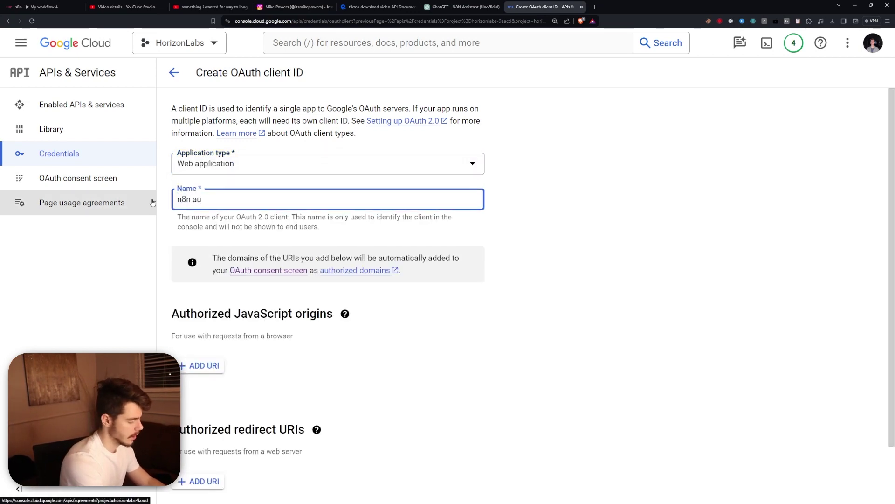
pyautogui.write('tomation')
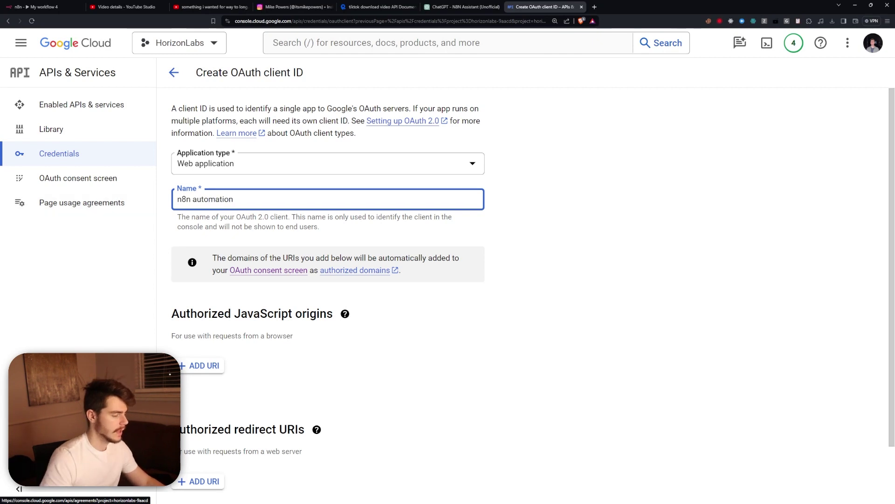
pyautogui.click(419, 346)
pyautogui.scroll(-2, 409, 353)
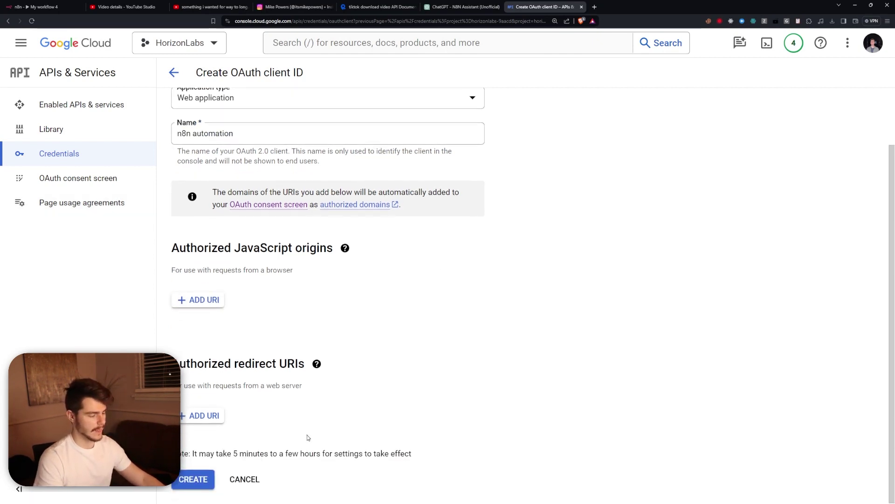
pyautogui.click(202, 415)
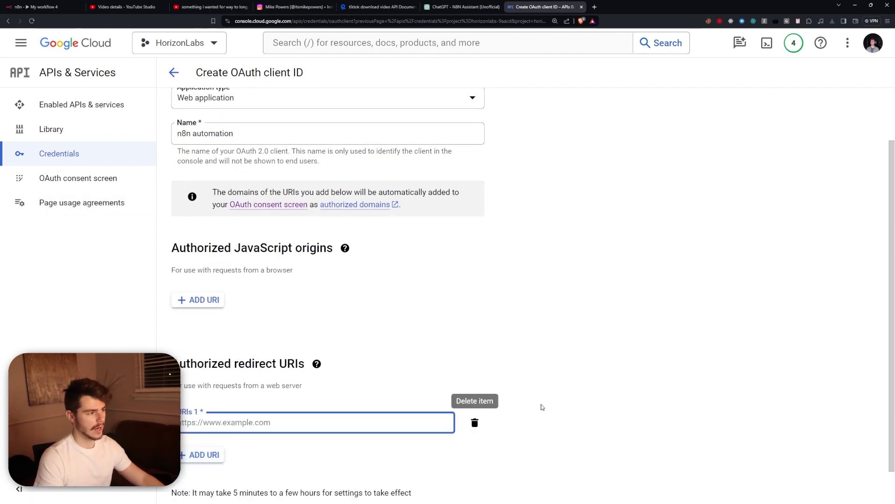
pyautogui.click(42, 7)
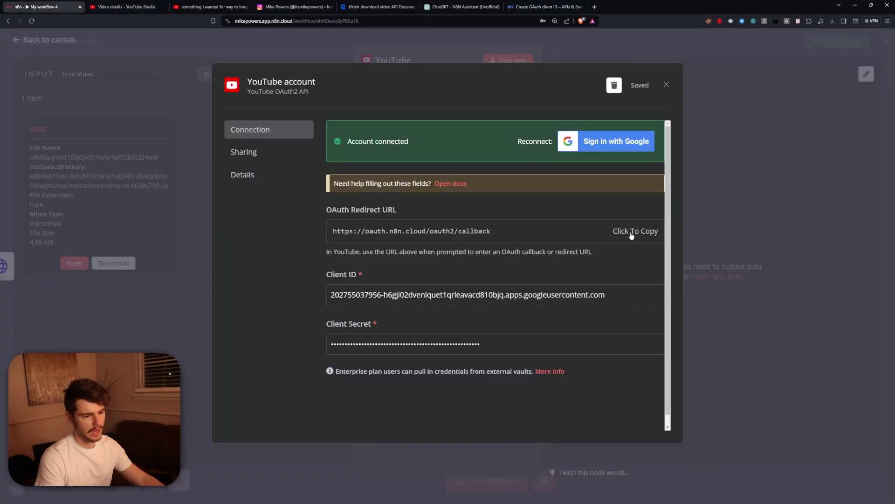
# Use n8n's OAuth callback URL as the redirect URI and create the OAuth client.
pyautogui.click(632, 235)
pyautogui.click(543, 7)
pyautogui.write('https://oauth.n8n.cloud/oauth2/callback')
pyautogui.scroll(-1, 279, 420)
pyautogui.click(202, 475)
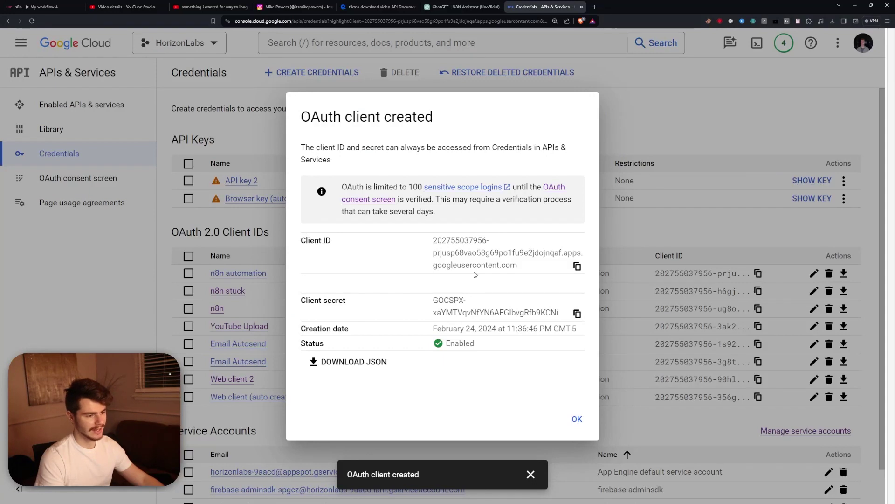
# Put the new client ID and secret in n8n's YouTube credential and connect the Google account.
pyautogui.click(577, 265)
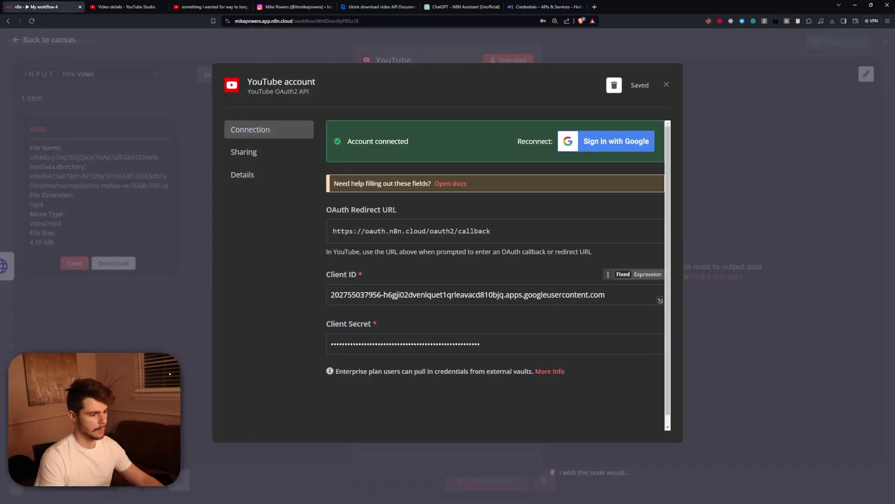
pyautogui.moveTo(331, 295); pyautogui.dragTo(609, 295)
pyautogui.moveTo(332, 345); pyautogui.dragTo(522, 345)
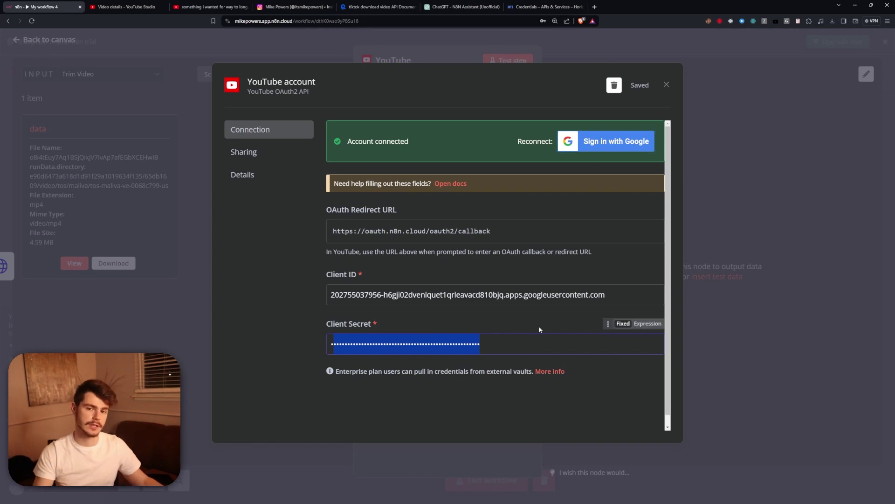
pyautogui.click(606, 140)
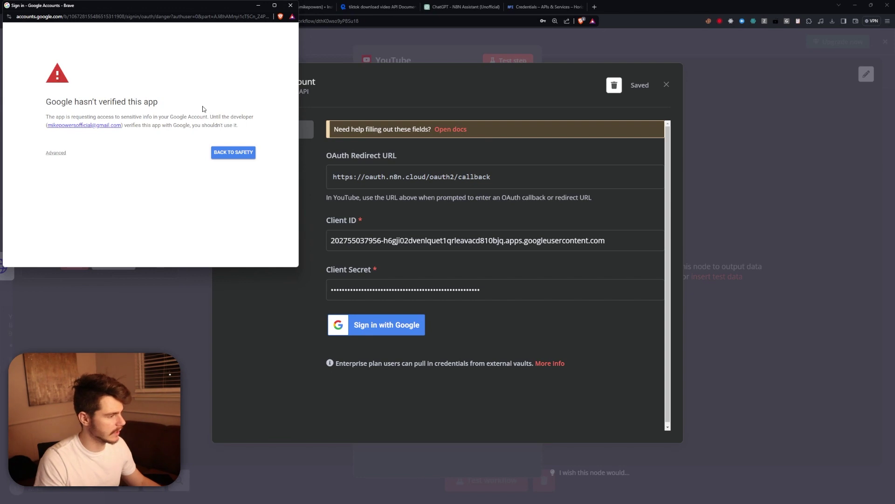
pyautogui.click(56, 153)
pyautogui.click(74, 203)
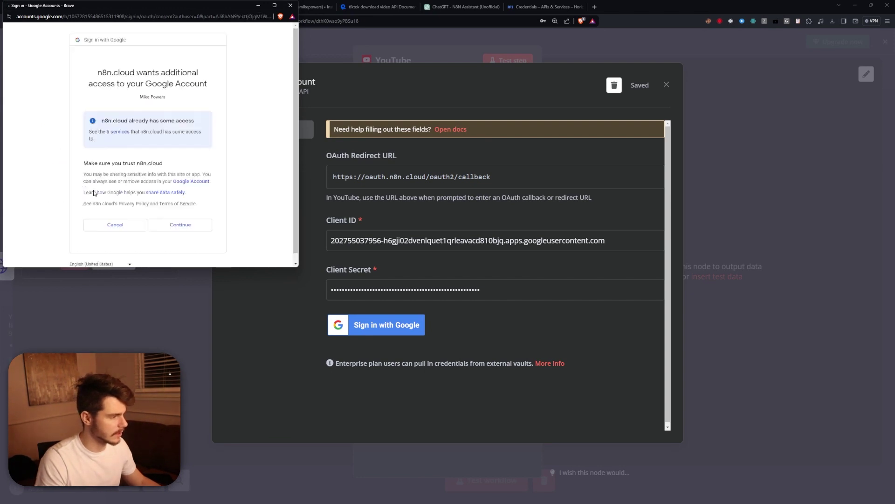
pyautogui.click(207, 222)
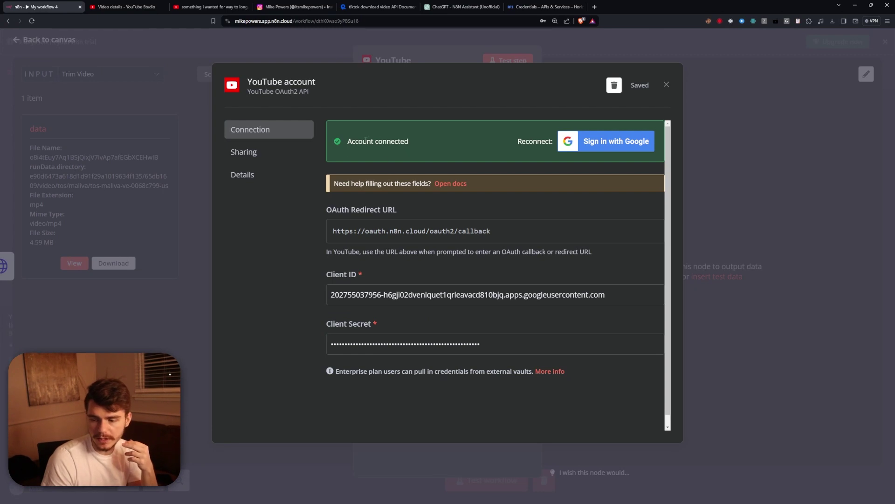
# Run the YouTube upload step and confirm the new Short appears in YouTube Studio.
pyautogui.press('Escape')
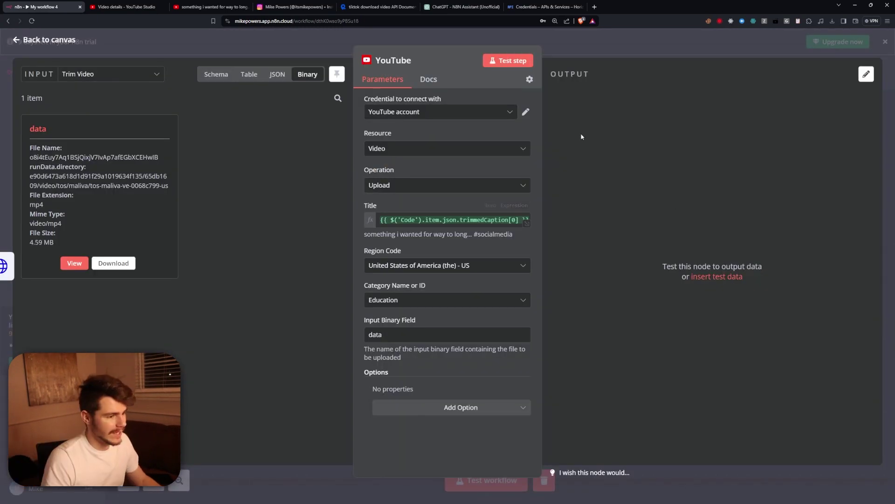
pyautogui.click(507, 60)
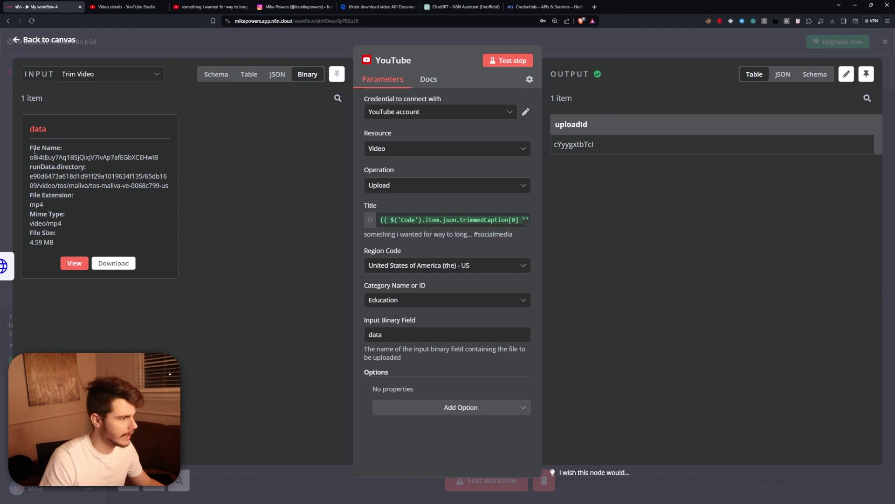
pyautogui.click(124, 6)
pyautogui.click(45, 62)
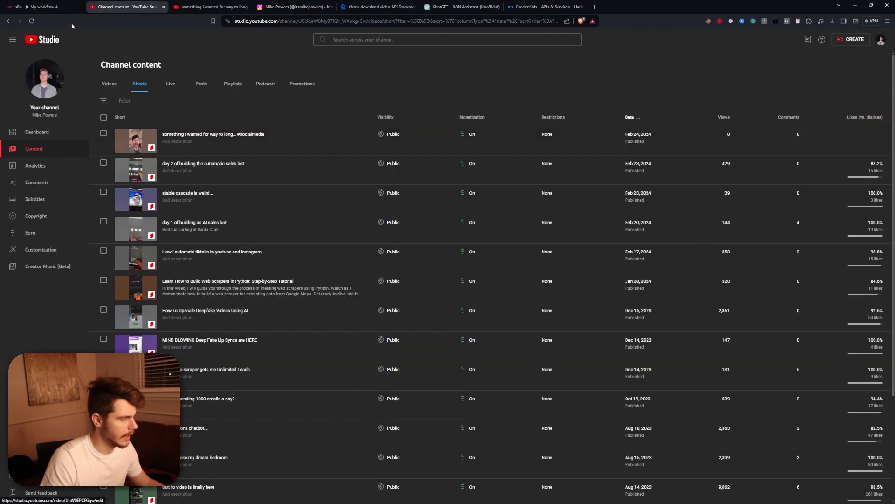
pyautogui.click(34, 23)
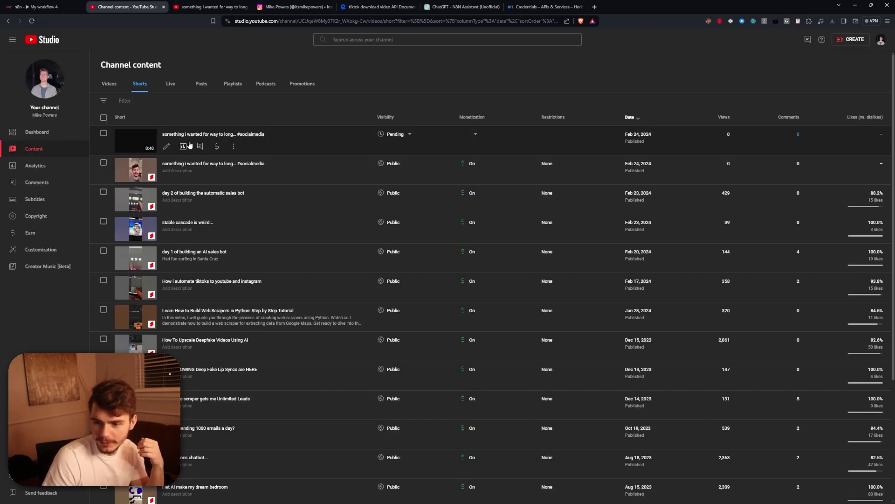
pyautogui.click(37, 7)
pyautogui.click(45, 36)
pyautogui.scroll(-6, 386, 275)
pyautogui.scroll(3, 248, 303)
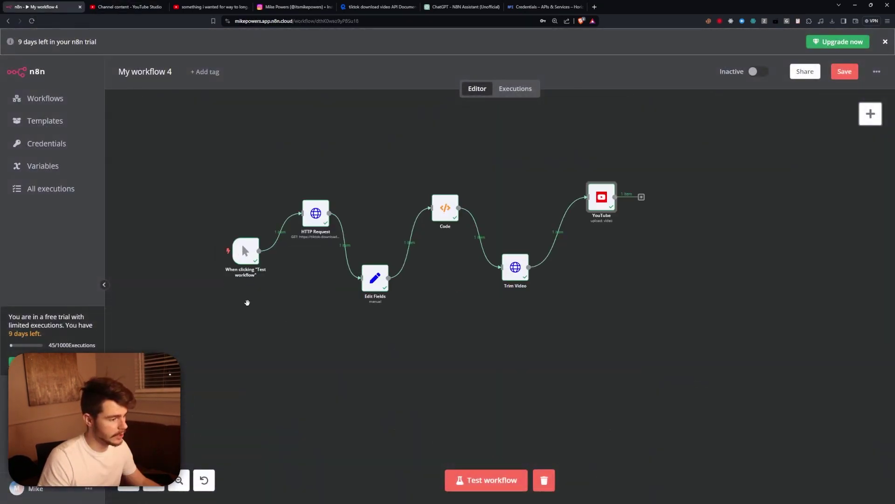
# Move the HTTP Request, Edit Fields, Code, Trim Video and YouTube nodes closer together.
pyautogui.scroll(1, 346, 282)
pyautogui.scroll(2, 354, 272)
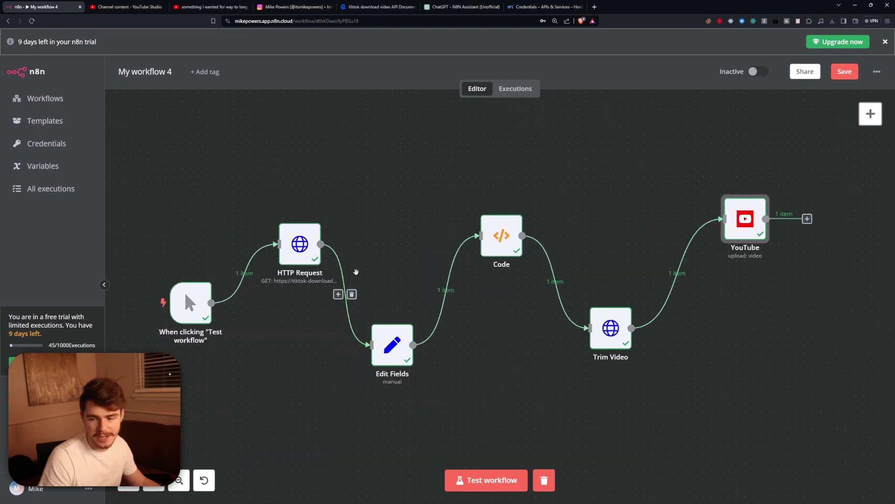
pyautogui.moveTo(303, 252); pyautogui.dragTo(294, 234)
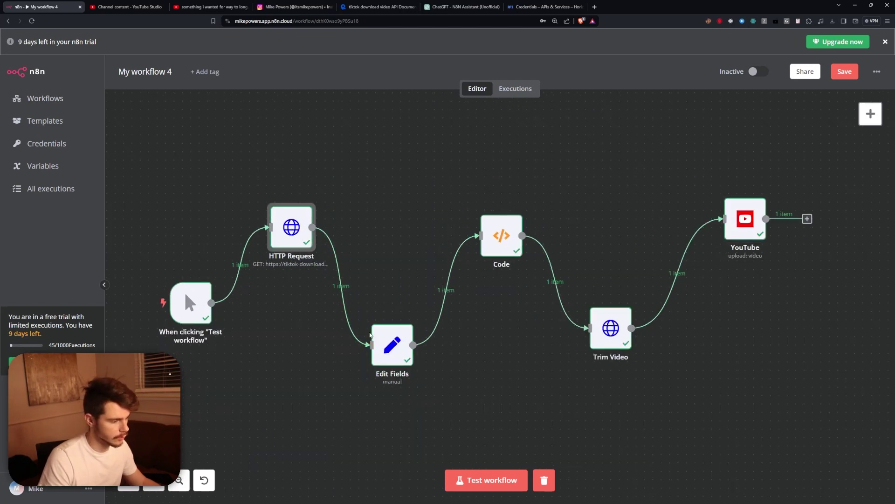
pyautogui.moveTo(404, 328); pyautogui.dragTo(388, 336)
pyautogui.moveTo(503, 235); pyautogui.dragTo(444, 218)
pyautogui.moveTo(611, 328); pyautogui.dragTo(518, 353)
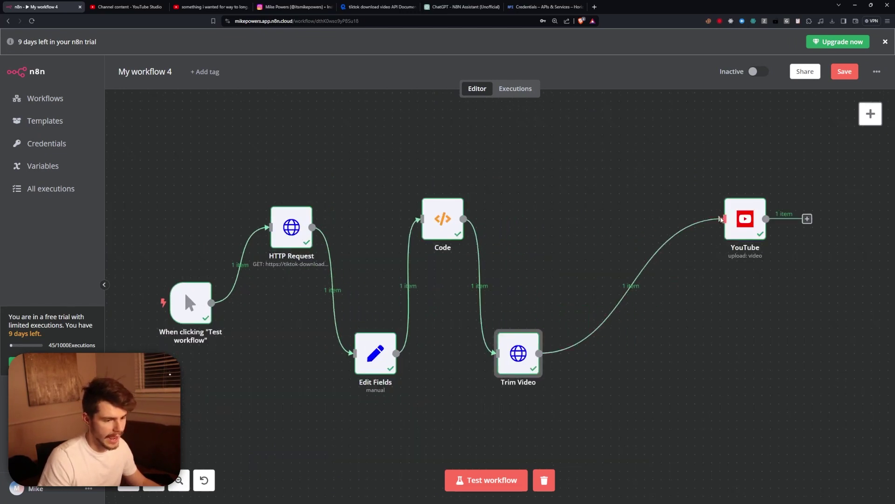
pyautogui.moveTo(725, 220); pyautogui.dragTo(574, 237)
pyautogui.moveTo(443, 224); pyautogui.dragTo(434, 274)
pyautogui.moveTo(291, 231); pyautogui.dragTo(283, 273)
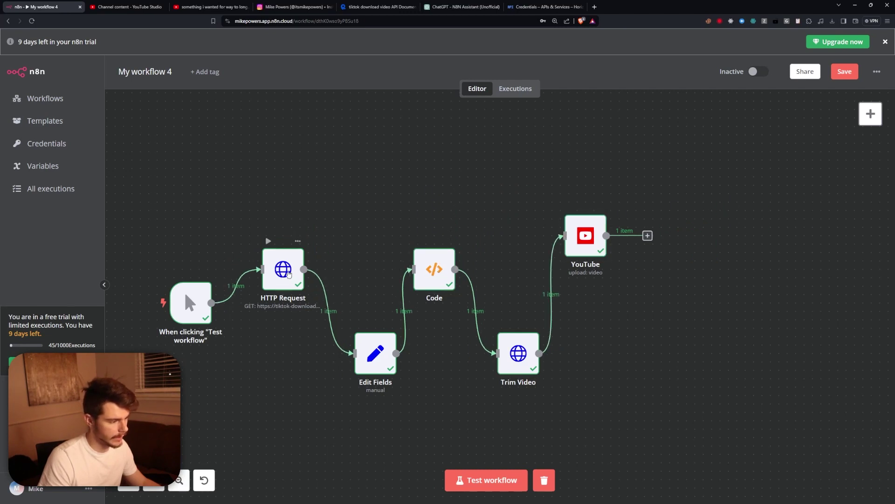
pyautogui.moveTo(387, 364); pyautogui.dragTo(378, 356)
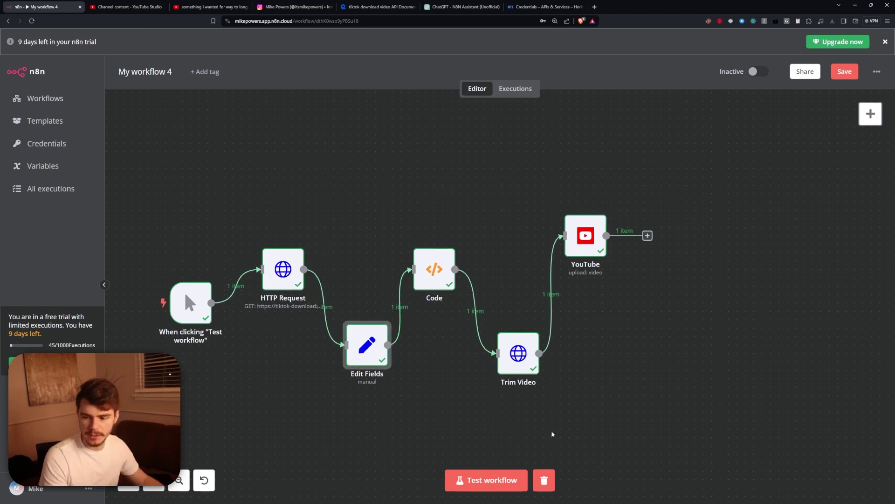
# Fine-tune each node's position so the chain lines up evenly through YouTube.
pyautogui.click(508, 364)
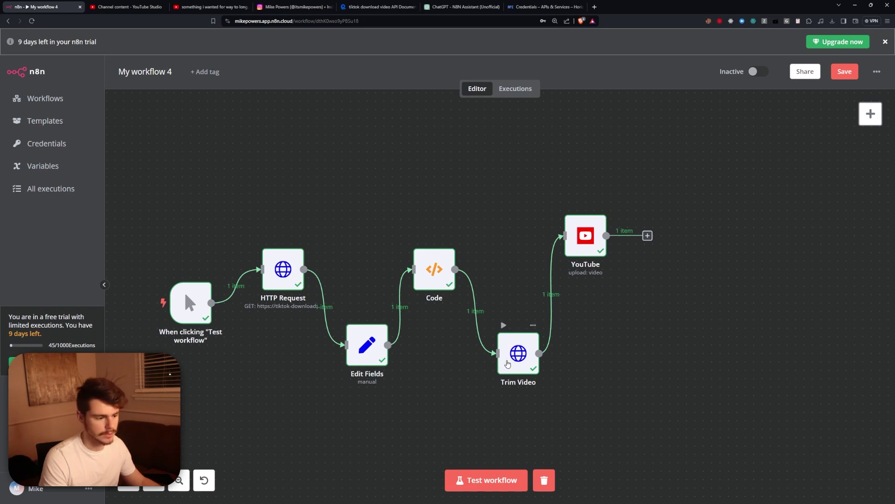
pyautogui.moveTo(507, 364); pyautogui.dragTo(499, 364)
pyautogui.moveTo(586, 244); pyautogui.dragTo(578, 277)
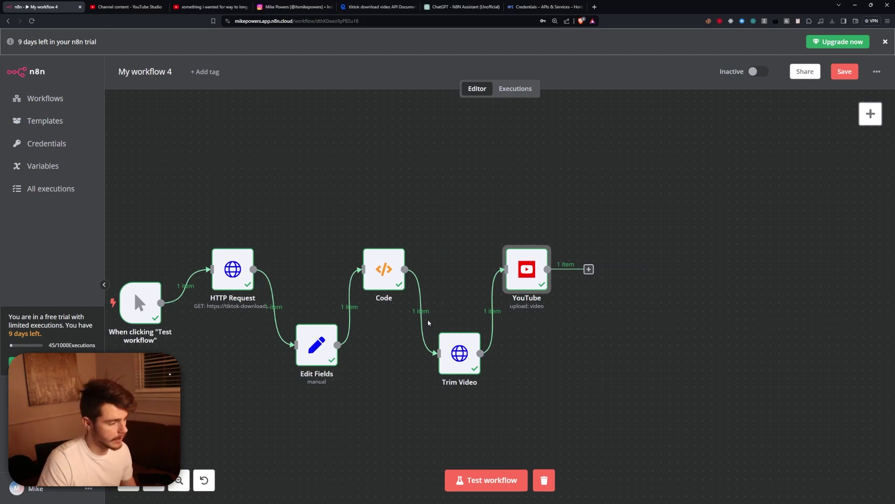
pyautogui.moveTo(454, 349); pyautogui.dragTo(455, 332)
pyautogui.moveTo(394, 275); pyautogui.dragTo(395, 283)
pyautogui.moveTo(233, 271); pyautogui.dragTo(232, 279)
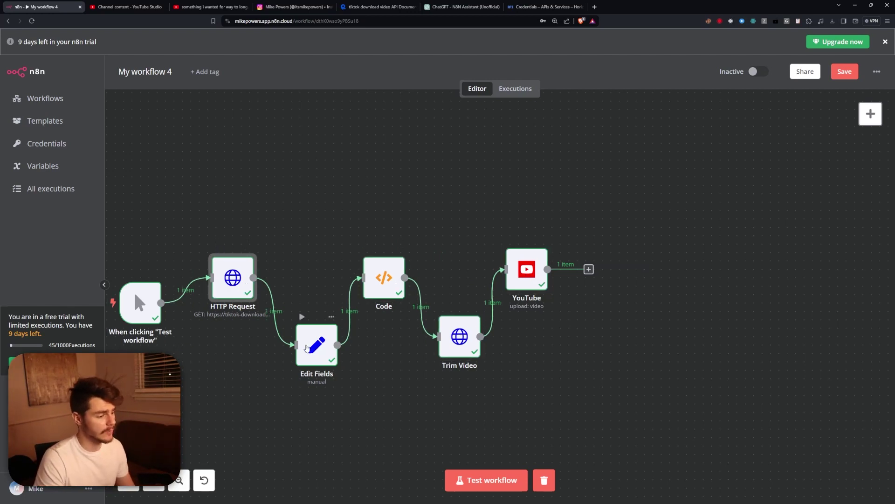
pyautogui.moveTo(317, 345); pyautogui.dragTo(308, 345)
pyautogui.moveTo(460, 335); pyautogui.dragTo(460, 344)
pyautogui.moveTo(527, 269); pyautogui.dragTo(535, 278)
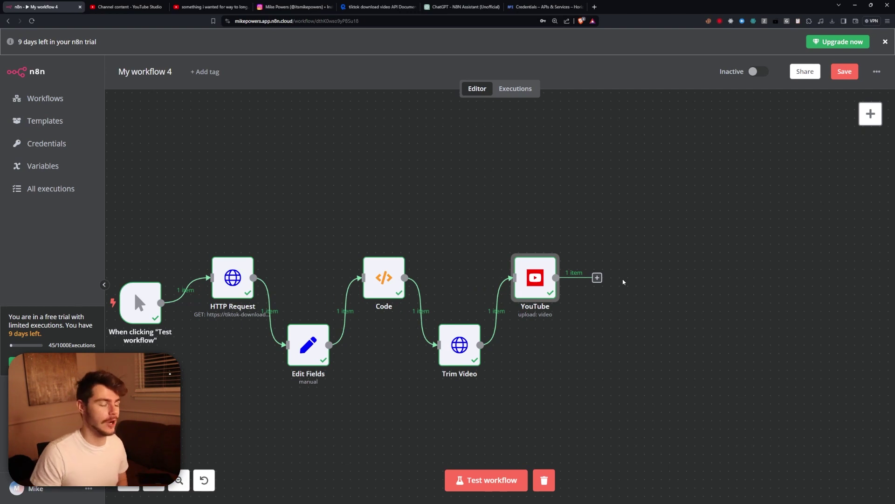
pyautogui.scroll(-2, 623, 282)
pyautogui.hscroll(3, 606, 291)
# Add an HTTP Request node after YouTube and position it beside the YouTube node.
pyautogui.moveTo(495, 212); pyautogui.dragTo(560, 291)
pyautogui.write('http')
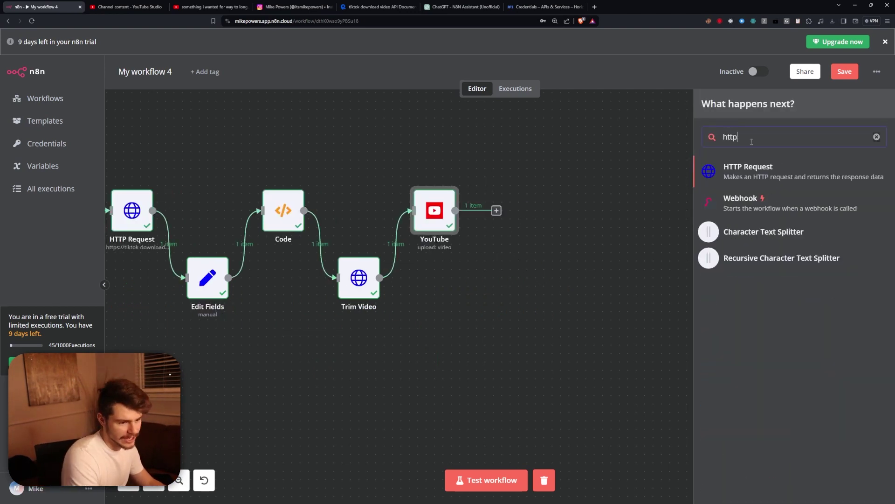
pyautogui.click(713, 167)
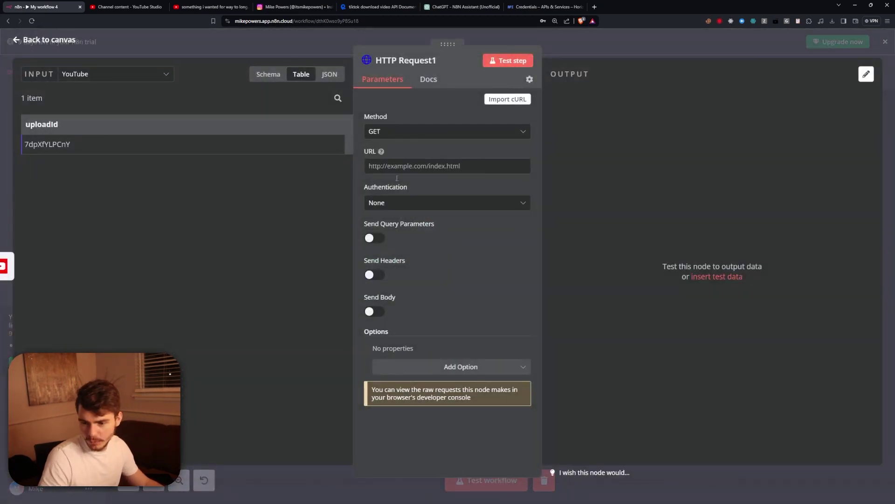
pyautogui.click(621, 45)
pyautogui.moveTo(599, 303); pyautogui.dragTo(531, 286)
pyautogui.click(595, 7)
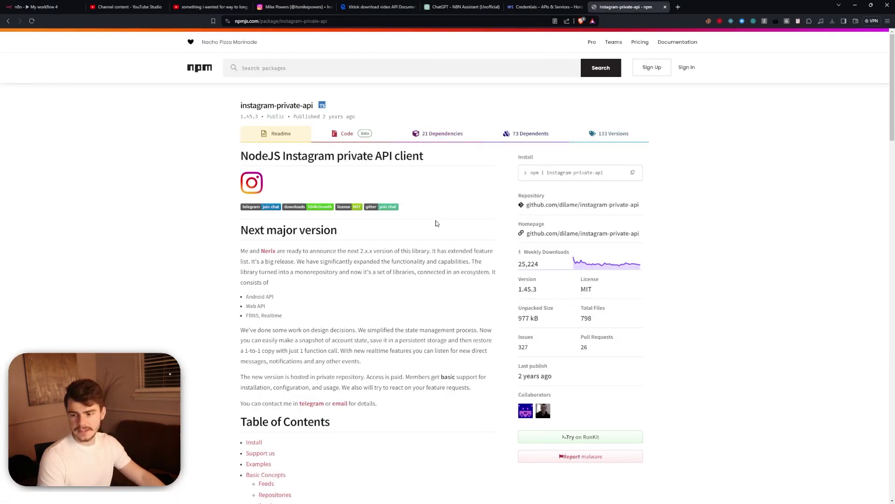
# Zoom in and read through the instagram-private-api readme on npmjs.com.
pyautogui.hotkey('ctrl', '+')
pyautogui.hotkey('ctrl', '+')
pyautogui.hotkey('ctrl', '+')
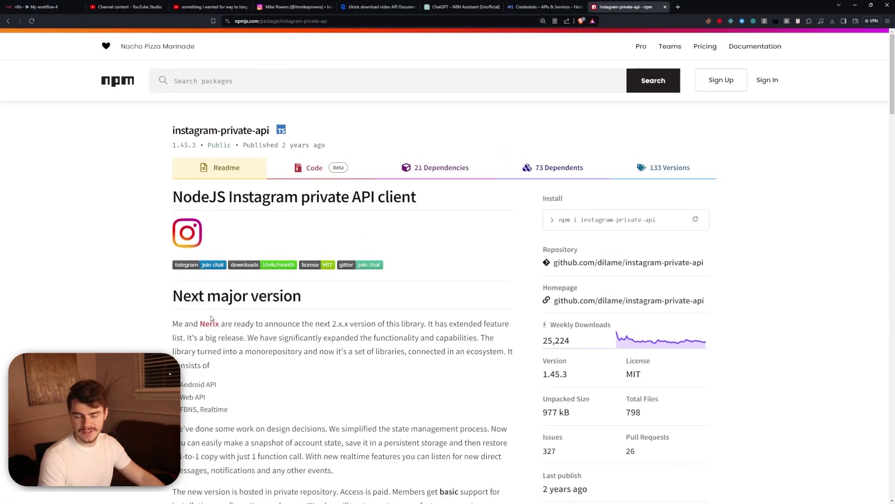
pyautogui.scroll(-5, 372, 274)
pyautogui.scroll(3, 334, 304)
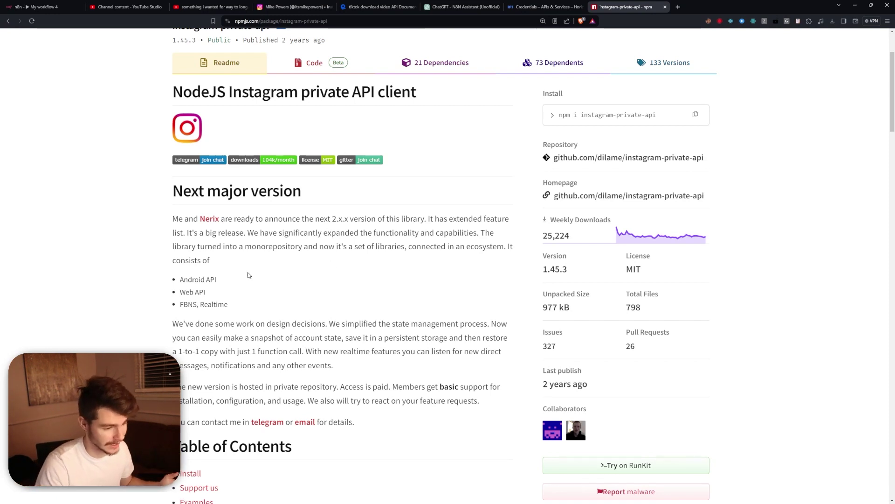
pyautogui.scroll(-1, 300, 267)
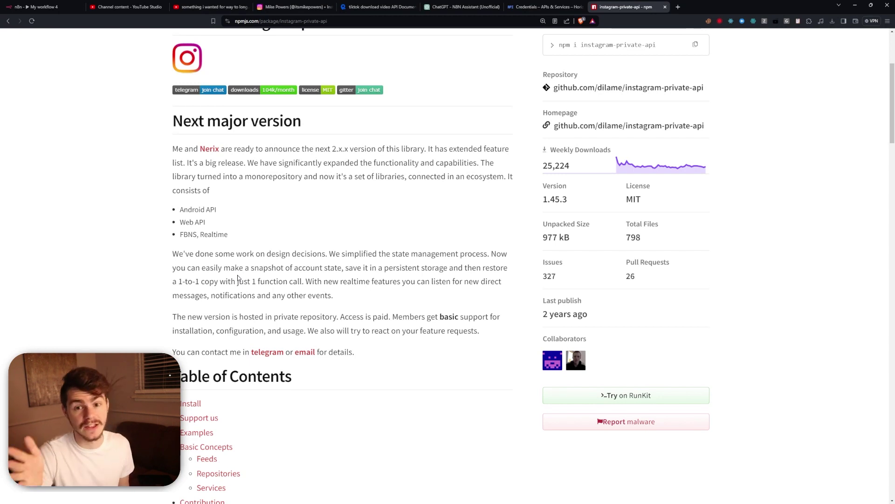
pyautogui.scroll(1, 283, 213)
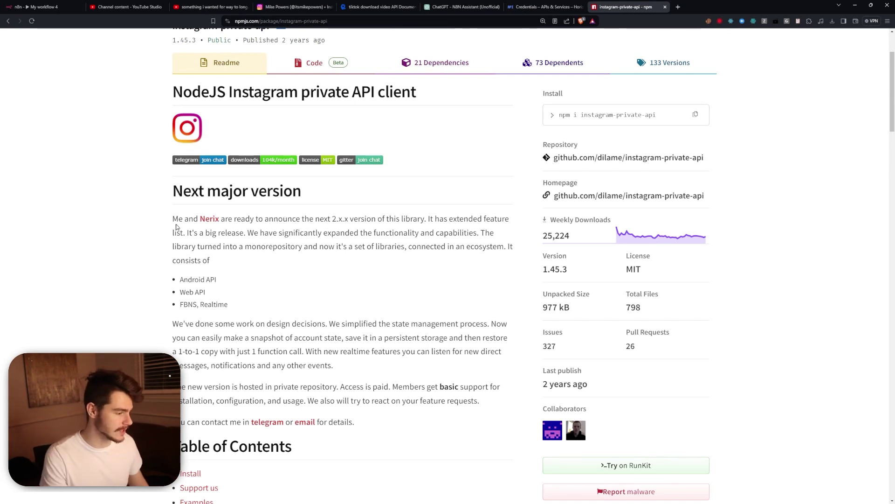
pyautogui.moveTo(168, 173); pyautogui.dragTo(363, 488)
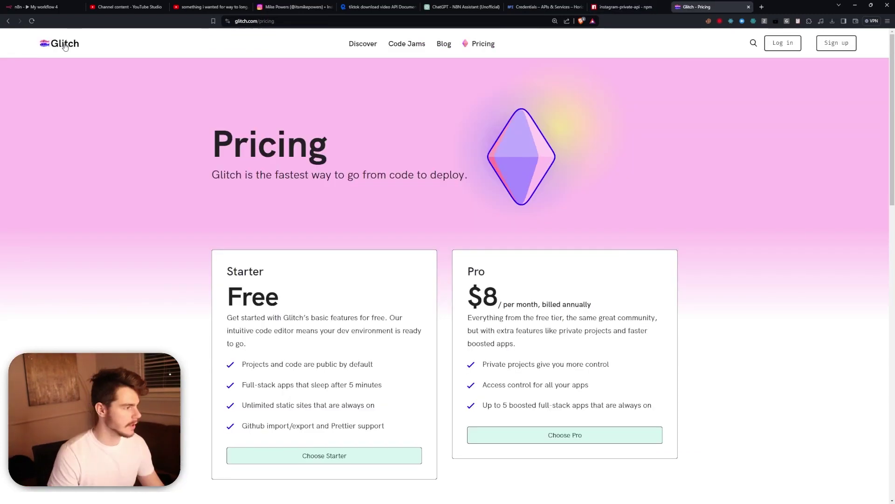
# From the Glitch home page, create a project from the glitch-hello-node starter app.
pyautogui.click(65, 45)
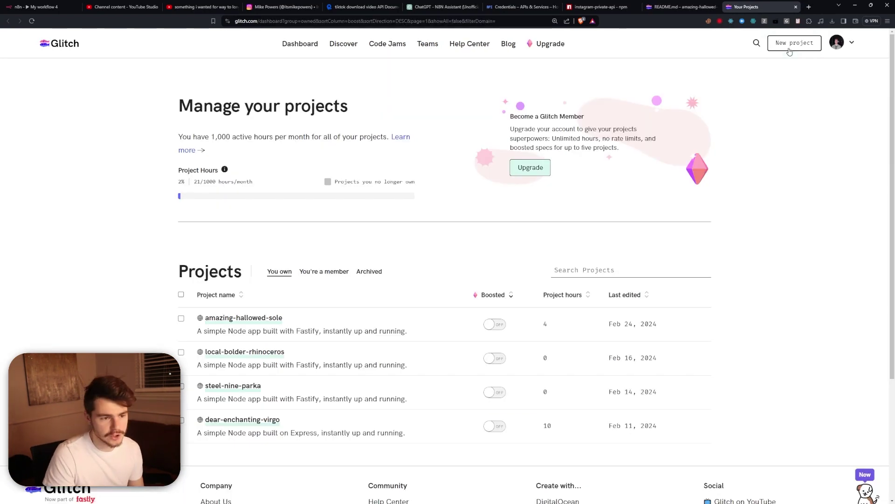
pyautogui.click(789, 51)
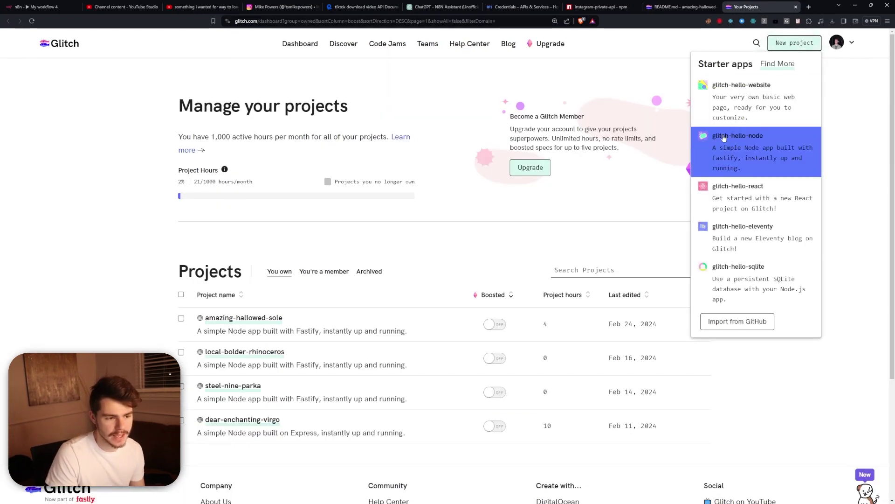
pyautogui.click(756, 143)
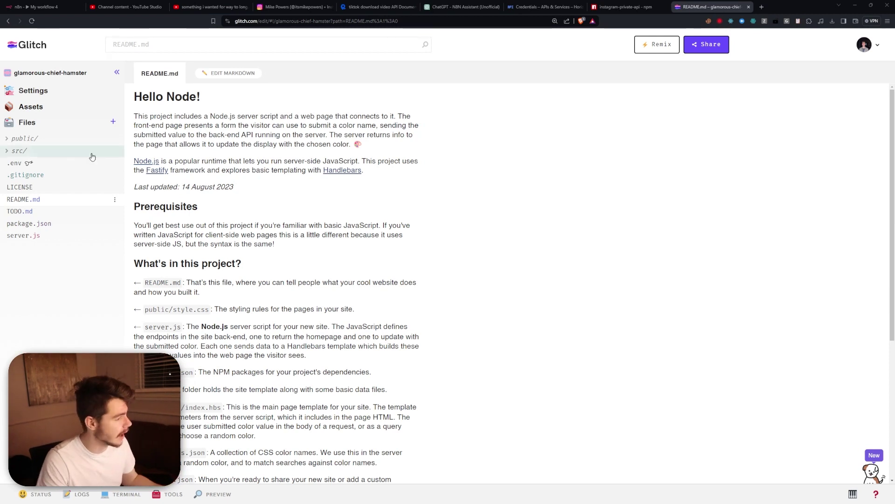
# Add instagram-private-api, body-parser, express and request-promise to package.json via Add Package.
pyautogui.click(38, 228)
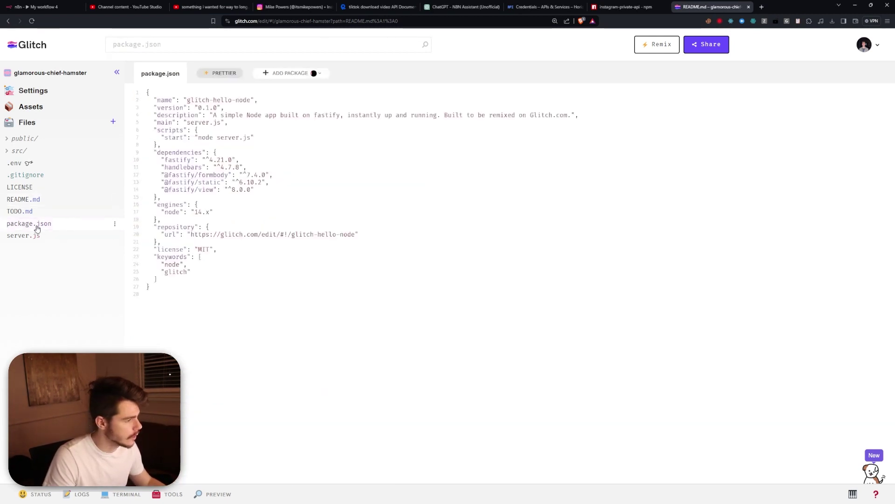
pyautogui.click(278, 75)
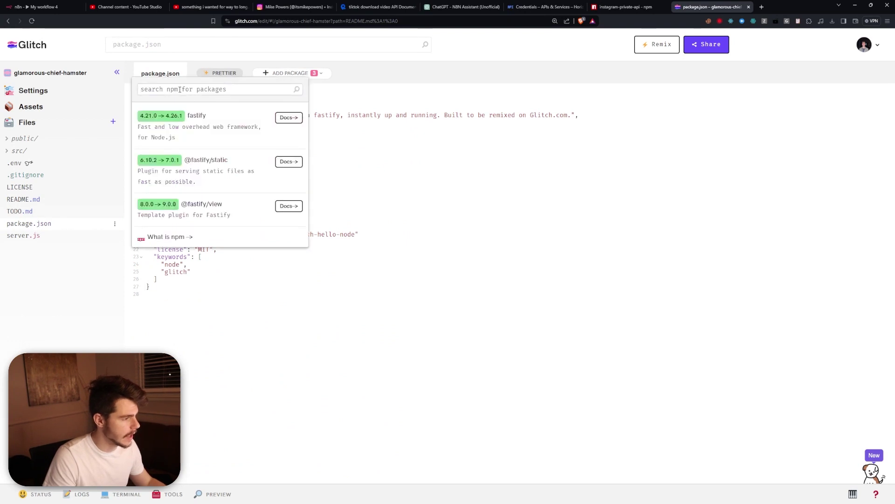
pyautogui.write('instagram')
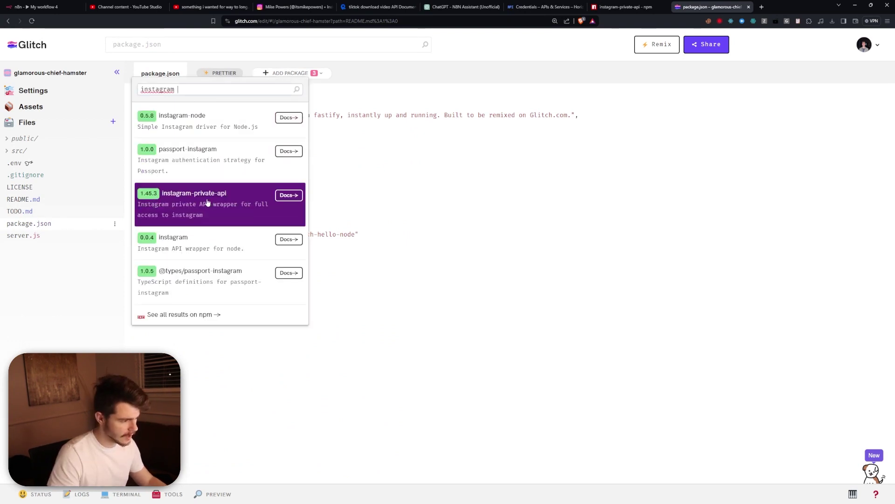
pyautogui.click(208, 201)
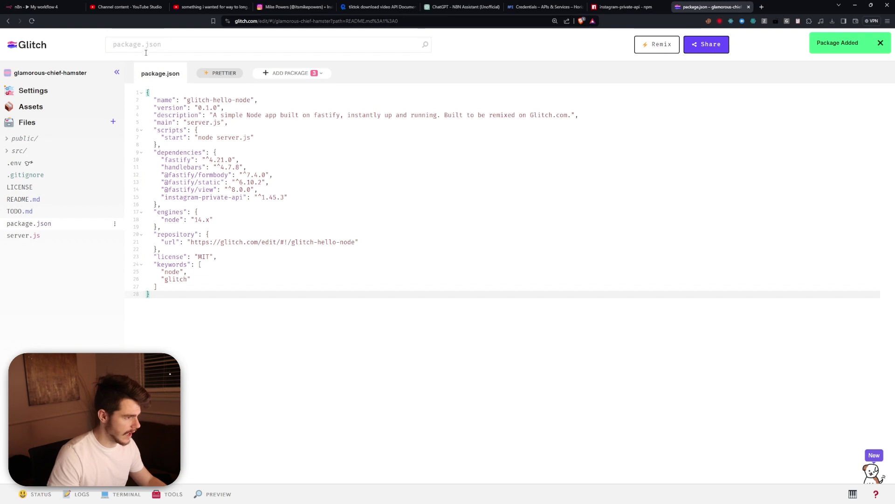
pyautogui.moveTo(182, 90); pyautogui.dragTo(121, 95)
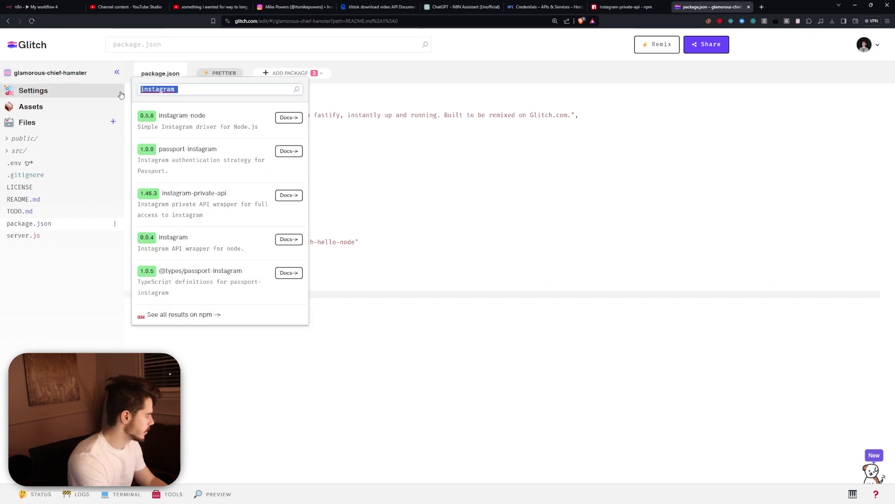
pyautogui.write('body-parser')
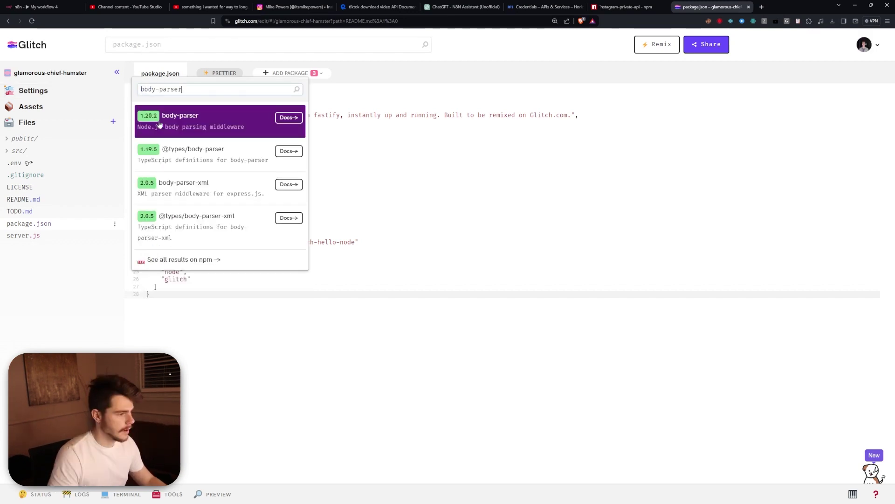
pyautogui.click(182, 121)
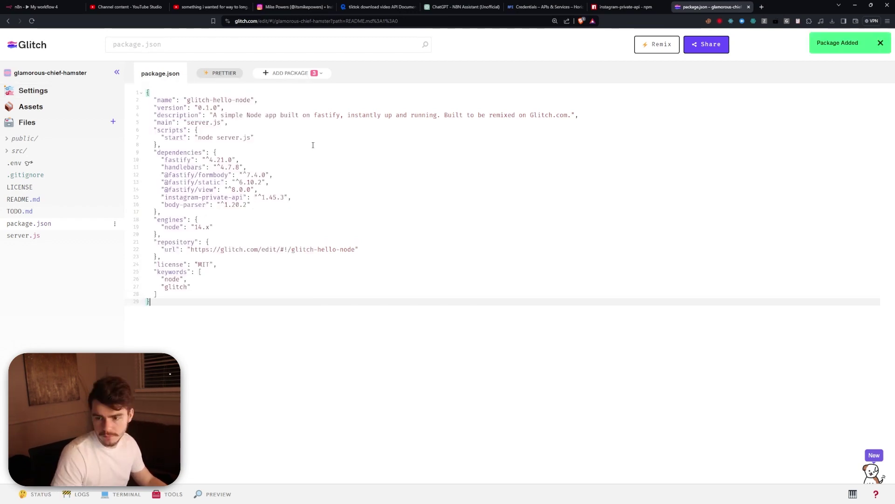
pyautogui.click(291, 73)
pyautogui.write('express')
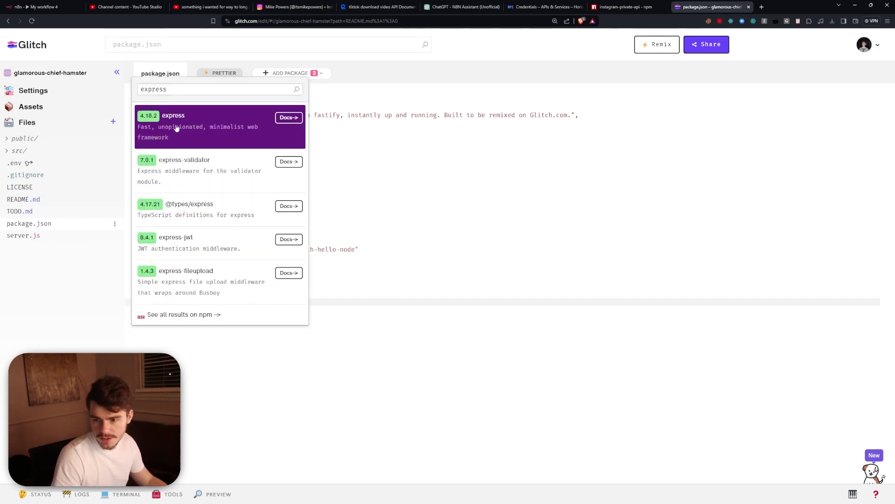
pyautogui.click(177, 129)
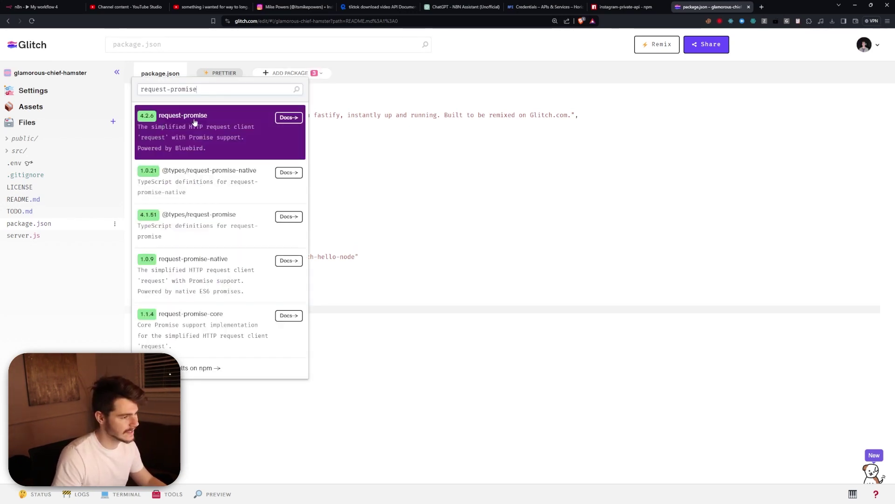
pyautogui.click(173, 128)
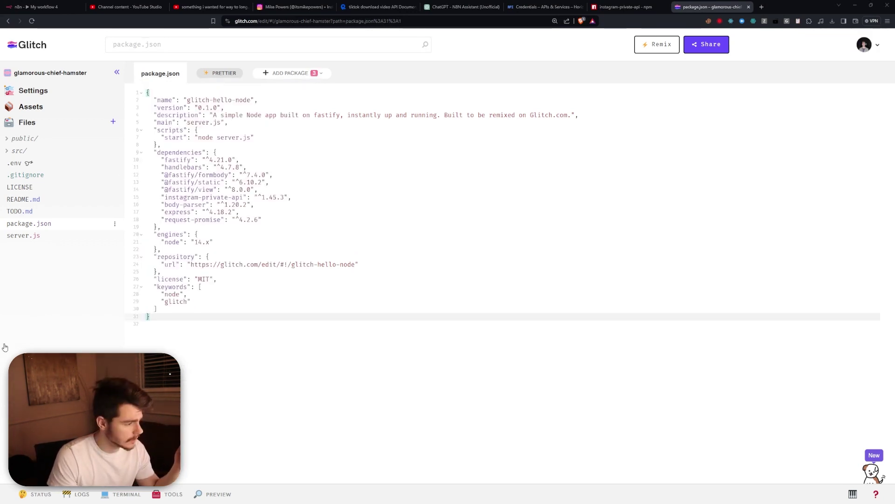
pyautogui.click(285, 219)
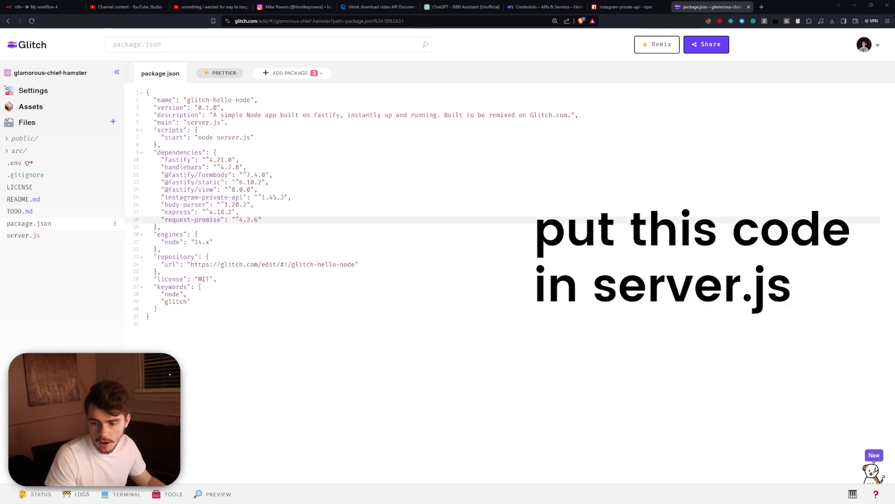
# Replace the default server.js code with the pasted Express/Instagram server code.
pyautogui.click(61, 235)
pyautogui.click(397, 131)
pyautogui.hotkey('ctrl', 'a')
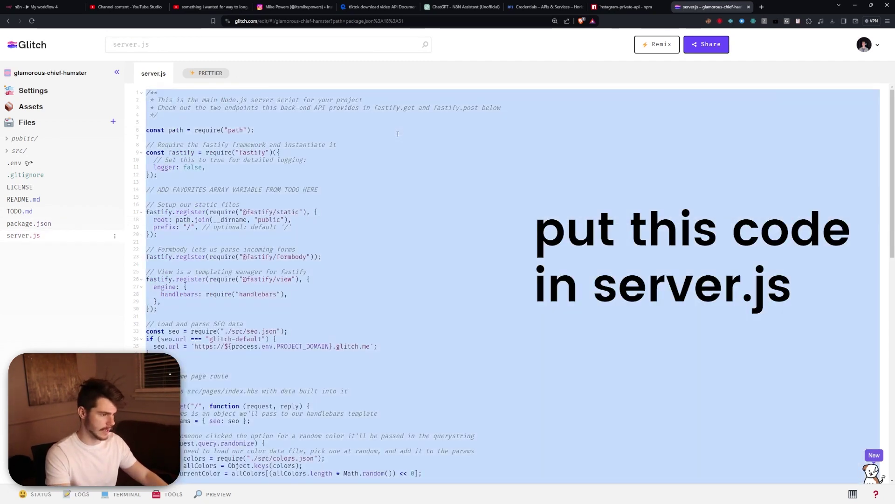
pyautogui.hotkey('ctrl', 'v')
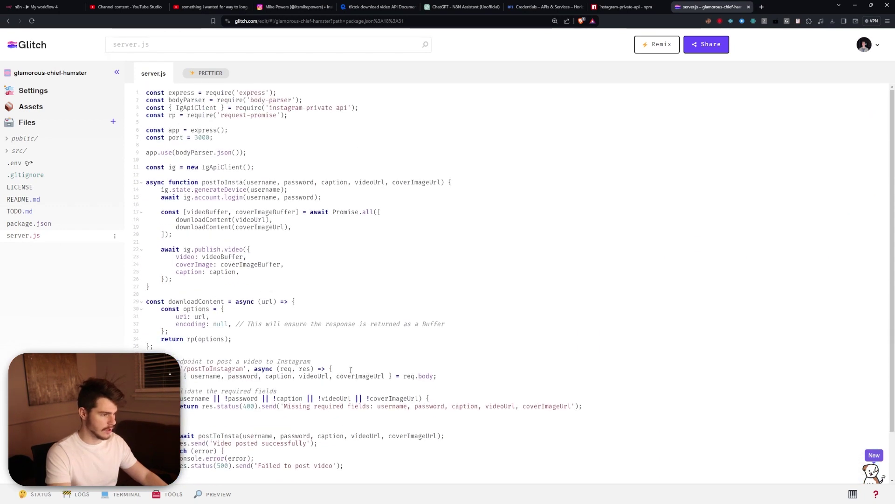
# Review the login and video-posting code, including where username is used, and zoom in.
pyautogui.moveTo(146, 100); pyautogui.dragTo(330, 315)
pyautogui.moveTo(441, 381); pyautogui.dragTo(500, 394)
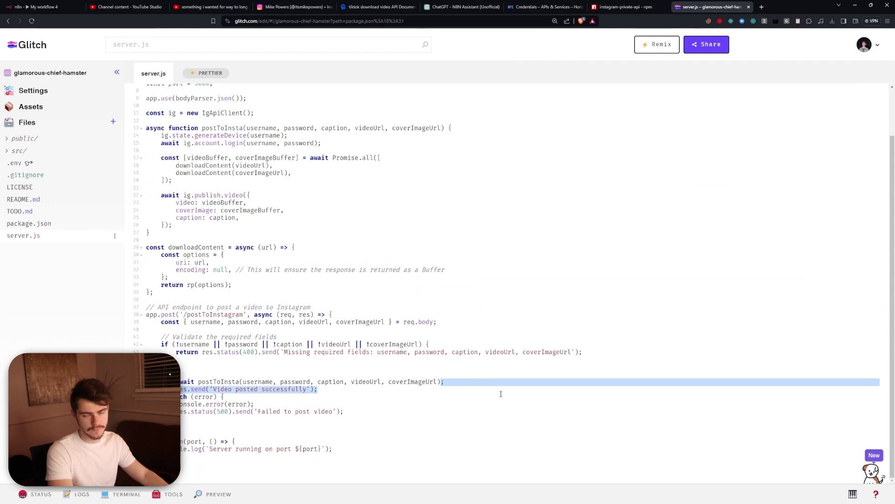
pyautogui.click(492, 410)
pyautogui.scroll(2, 466, 327)
pyautogui.doubleClick(261, 182)
pyautogui.click(387, 242)
pyautogui.scroll(-2, 391, 267)
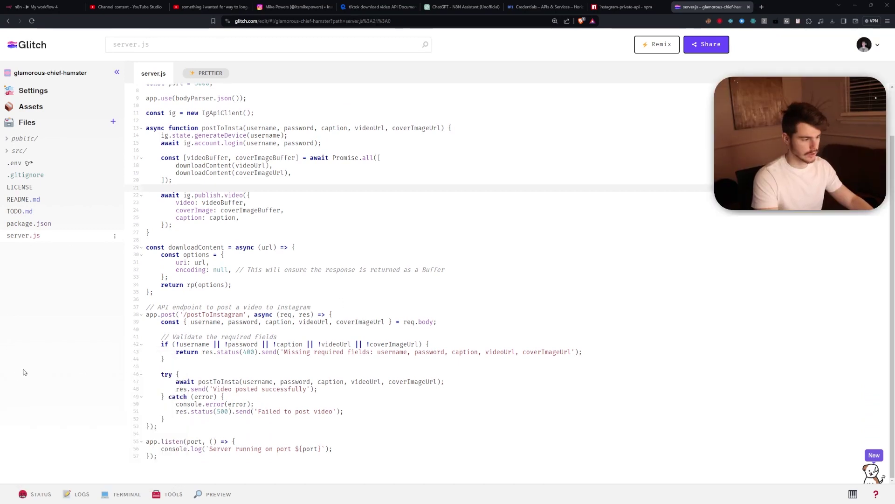
pyautogui.hotkey('ctrl', '+')
pyautogui.hotkey('ctrl', '+')
# Run 'node server' in the Glitch terminal and check its output.
pyautogui.click(138, 492)
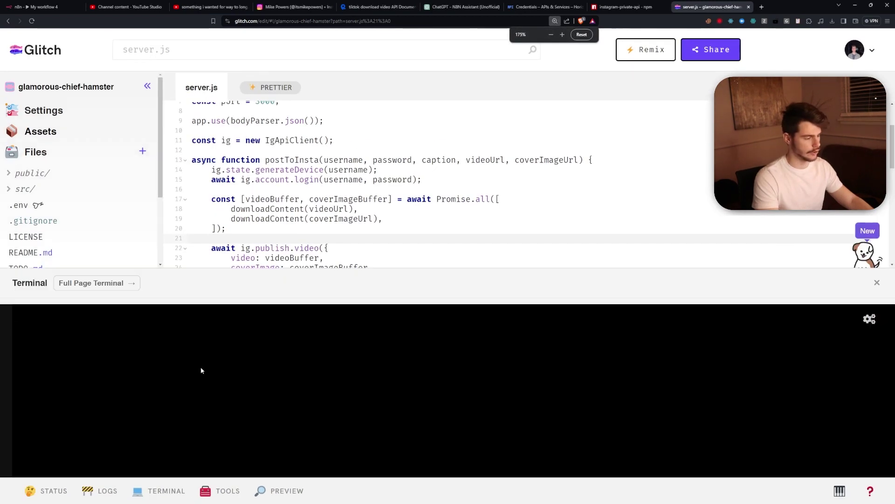
pyautogui.write('node serve')
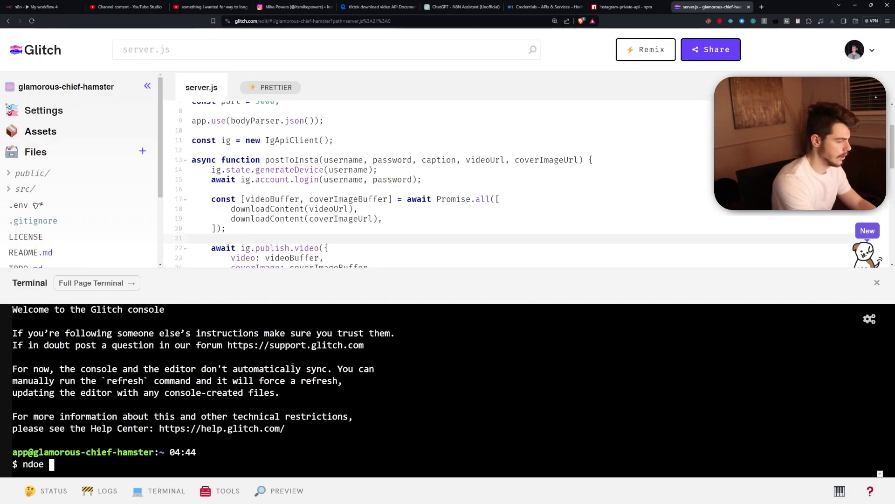
pyautogui.write('r')
pyautogui.press('Return')
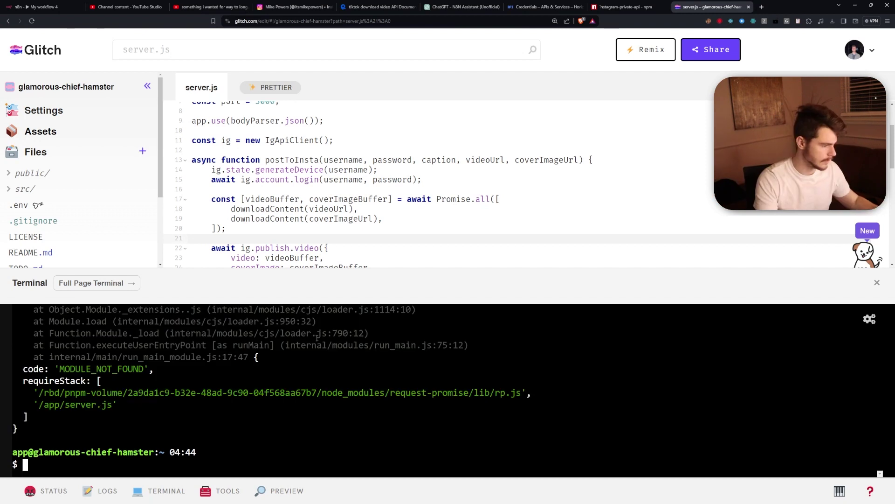
pyautogui.scroll(5, 174, 415)
pyautogui.moveTo(128, 369); pyautogui.dragTo(192, 369)
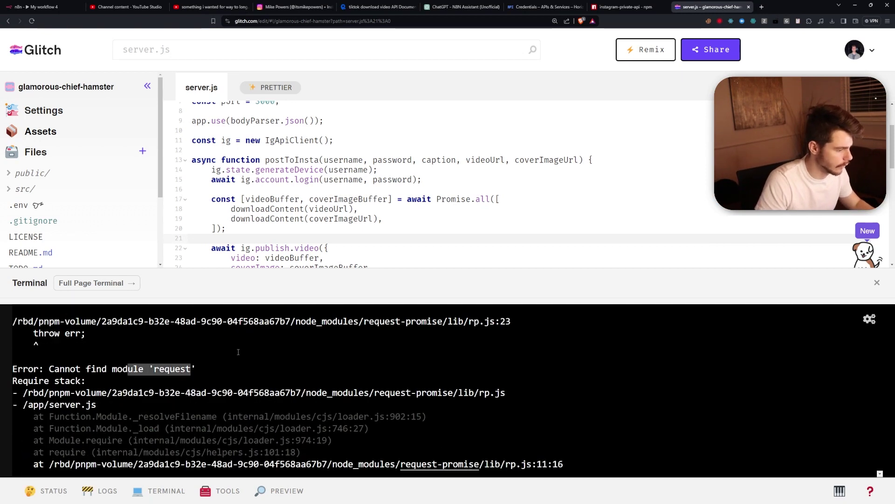
pyautogui.scroll(-2, 117, 179)
pyautogui.scroll(-2, 117, 179)
# Add the missing request package and rerun node server until it reports port 3000.
pyautogui.click(117, 179)
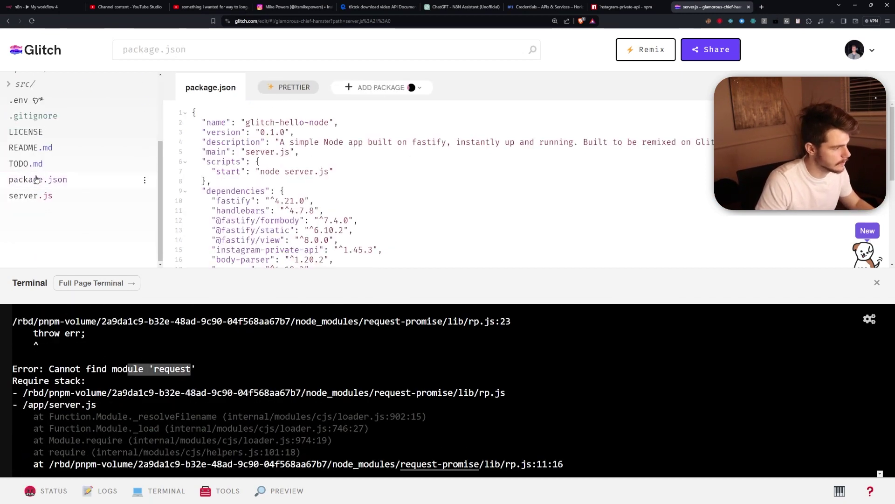
pyautogui.click(373, 87)
pyautogui.write('request')
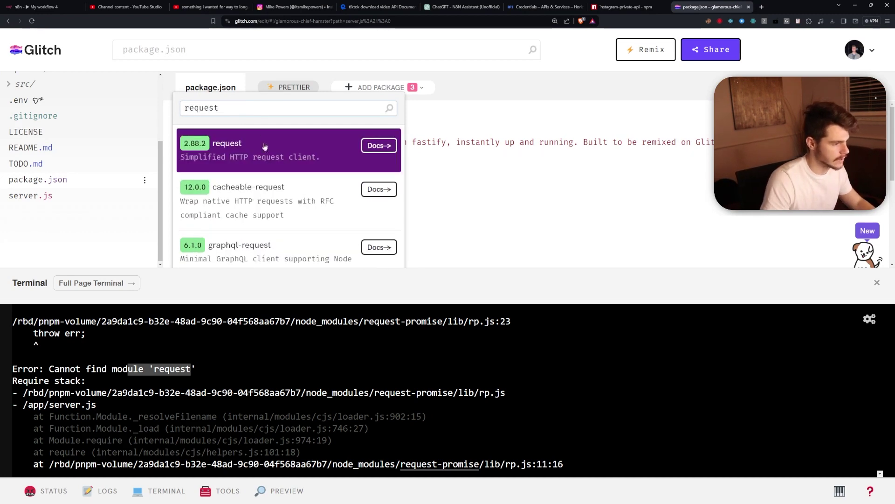
pyautogui.click(263, 146)
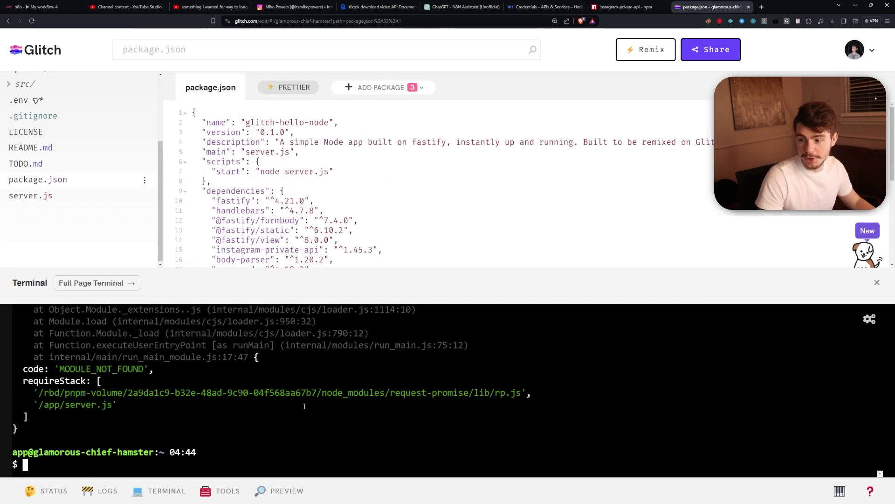
pyautogui.write('node server')
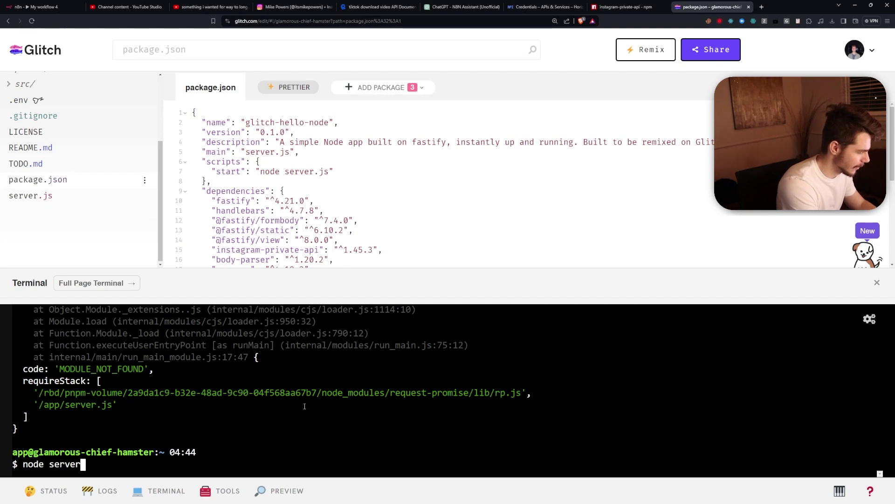
pyautogui.press('Return')
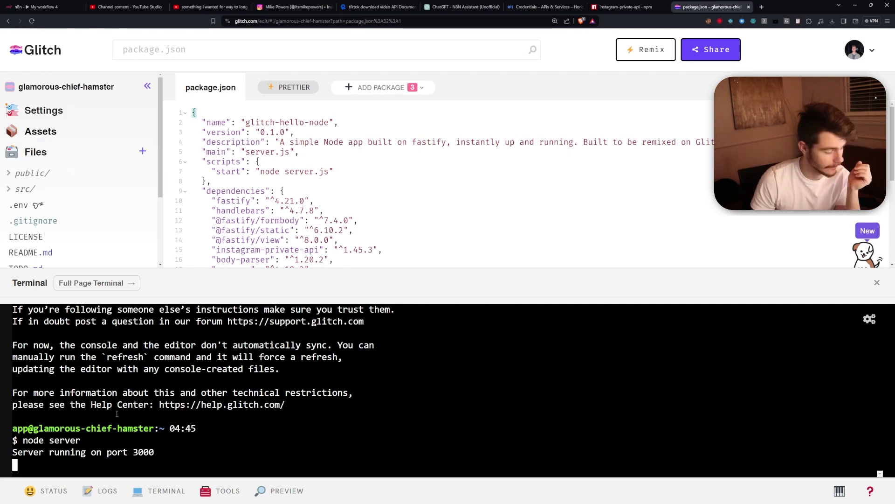
pyautogui.moveTo(32, 452); pyautogui.dragTo(157, 452)
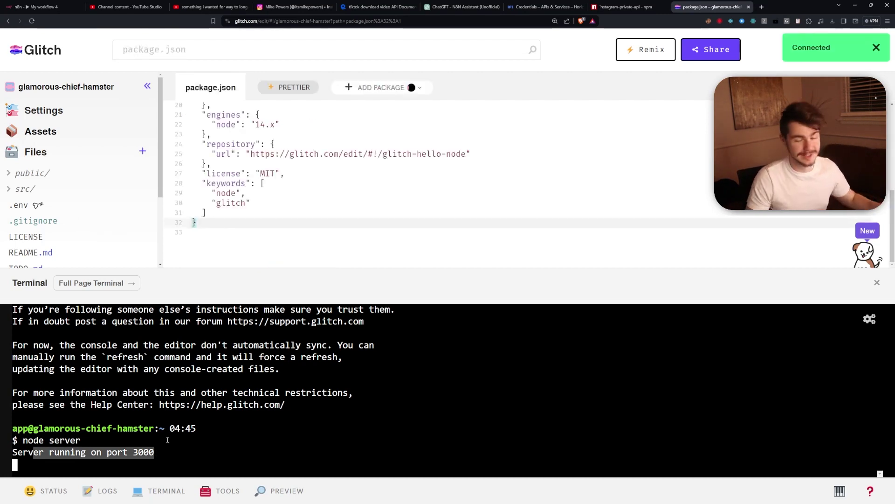
pyautogui.moveTo(22, 451); pyautogui.dragTo(233, 452)
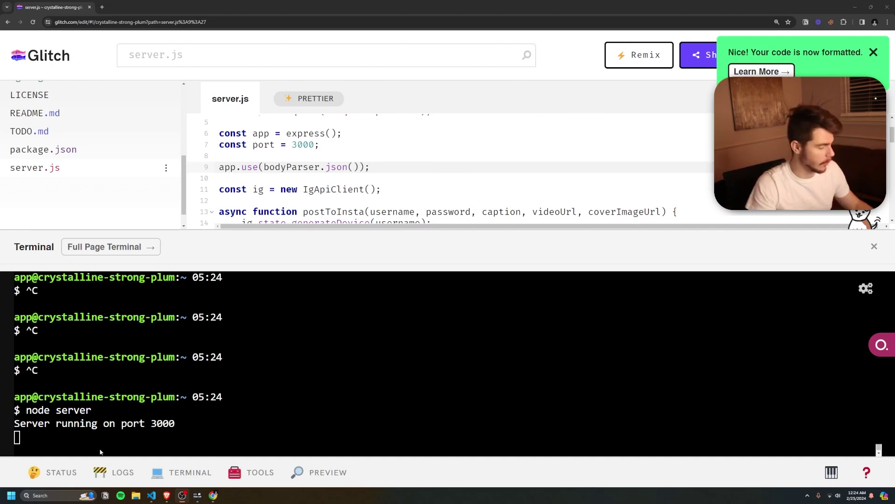
# Copy the project's live site URL from the Share dialog and return to n8n.
pyautogui.moveTo(15, 425); pyautogui.dragTo(181, 425)
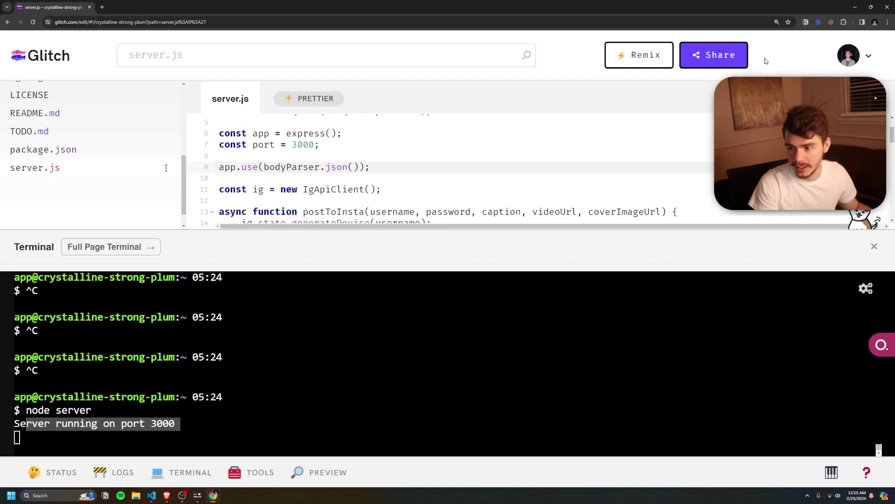
pyautogui.click(721, 55)
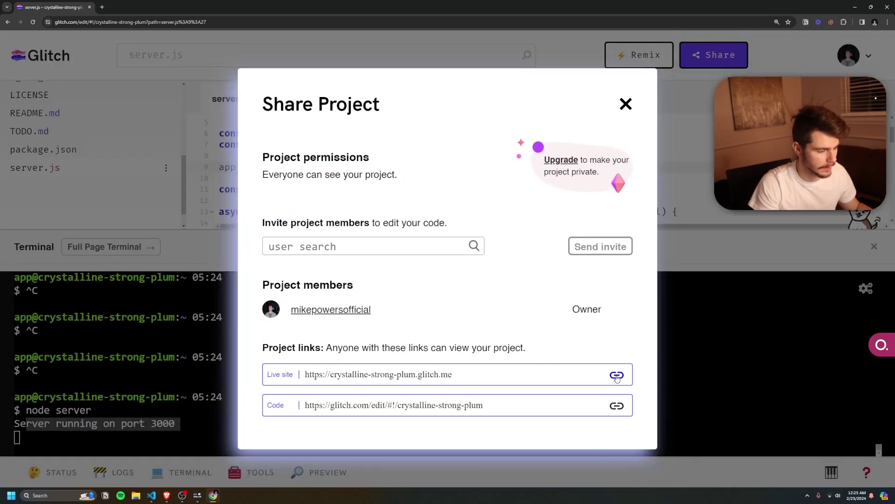
pyautogui.moveTo(305, 375); pyautogui.dragTo(410, 358)
pyautogui.hotkey('ctrl', 'c')
pyautogui.hotkey('alt', 'Tab')
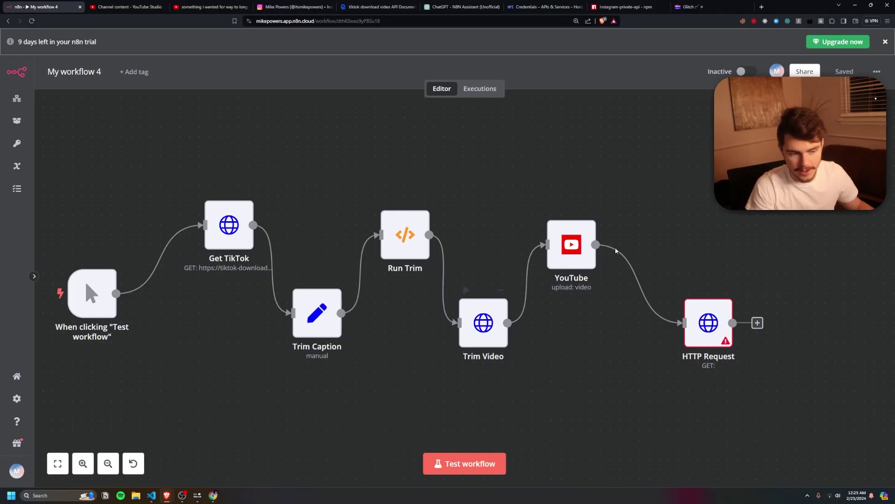
# Open the HTTP Request node and paste the Glitch live site address as its URL.
pyautogui.scroll(4, 739, 289)
pyautogui.scroll(-2, 653, 297)
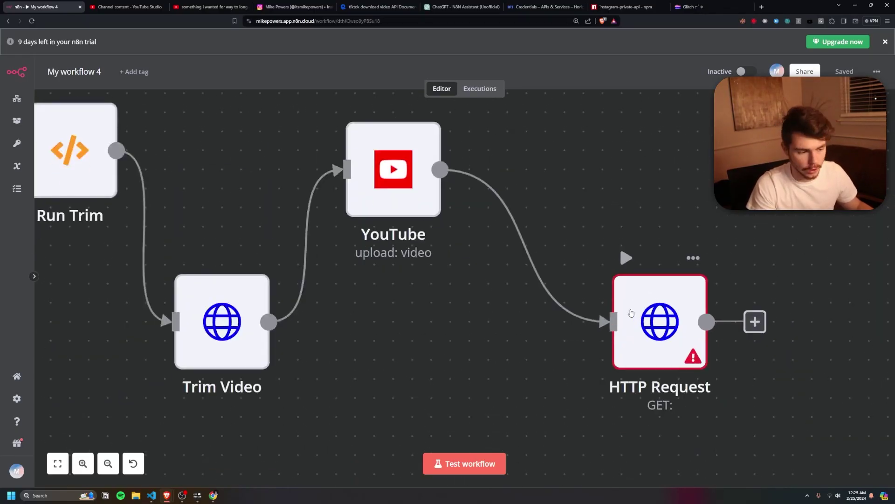
pyautogui.scroll(-3, 594, 302)
pyautogui.doubleClick(630, 317)
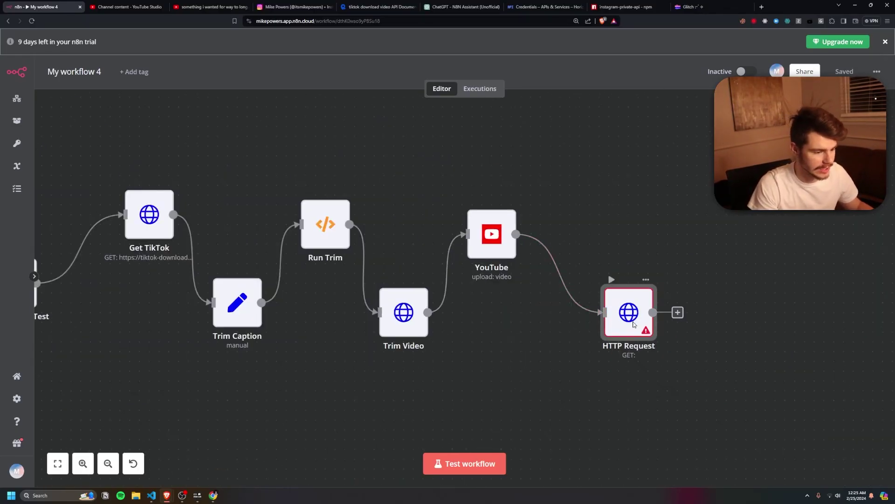
pyautogui.click(404, 166)
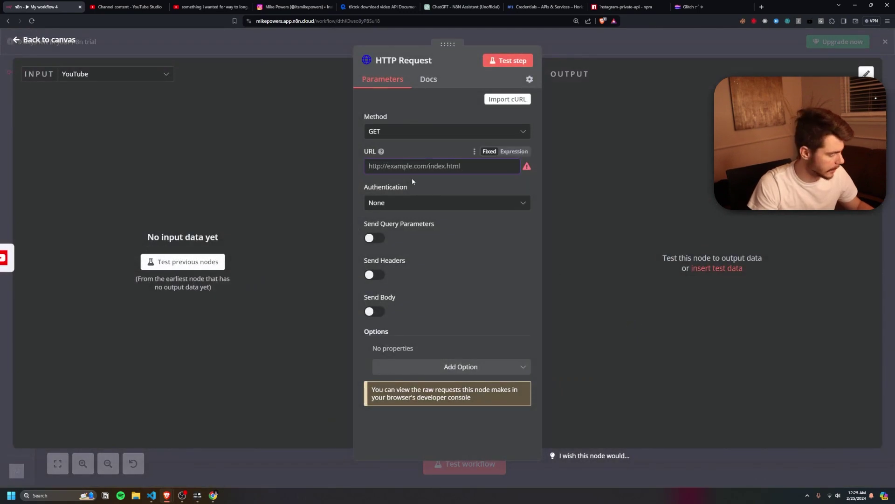
pyautogui.hotkey('ctrl', 'v')
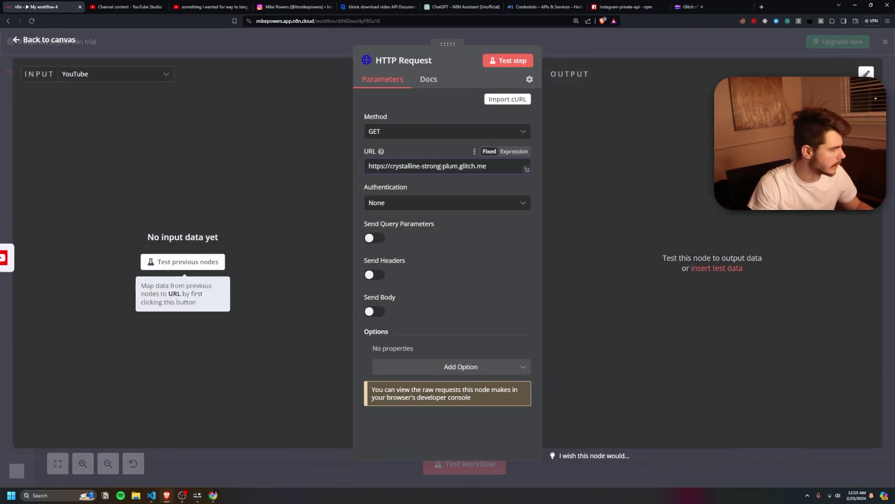
# Append the /postToInstagram route path from the Glitch editor to the URL.
pyautogui.hotkey('alt', 'Tab')
pyautogui.scroll(-2, 328, 238)
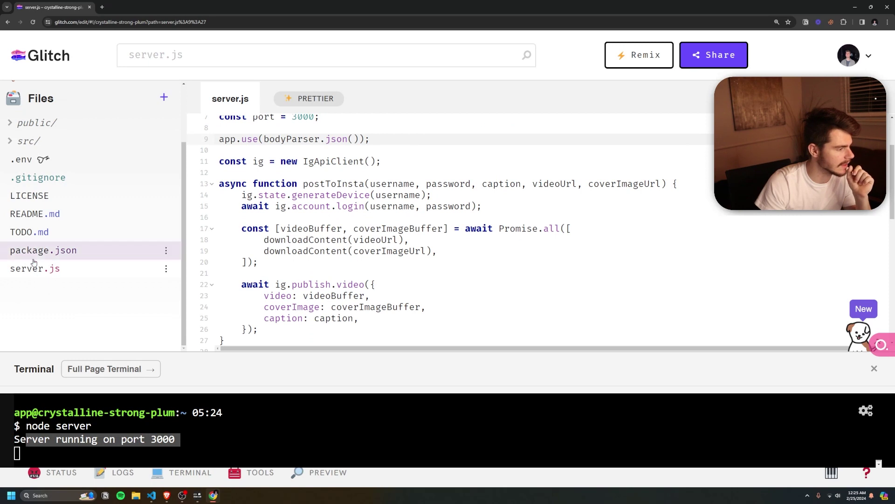
pyautogui.scroll(-4, 292, 260)
pyautogui.scroll(-3, 292, 259)
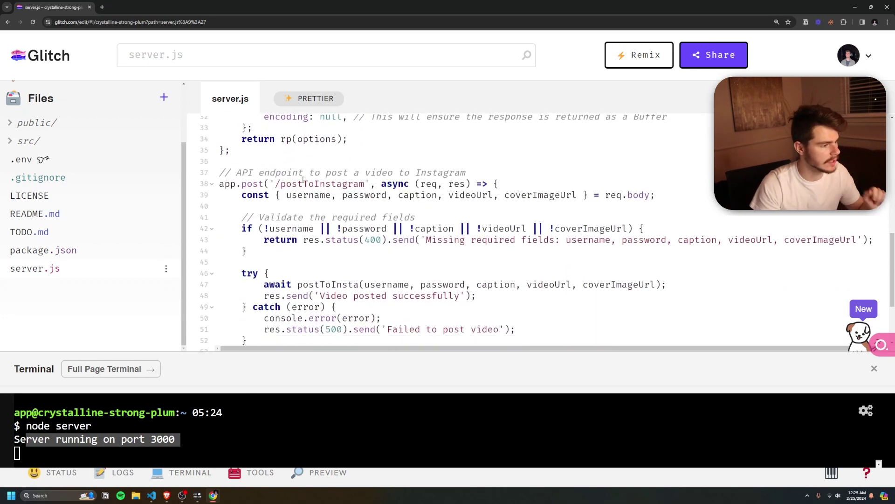
pyautogui.moveTo(273, 184); pyautogui.dragTo(499, 167)
pyautogui.hotkey('alt', 'Tab')
pyautogui.click(499, 167)
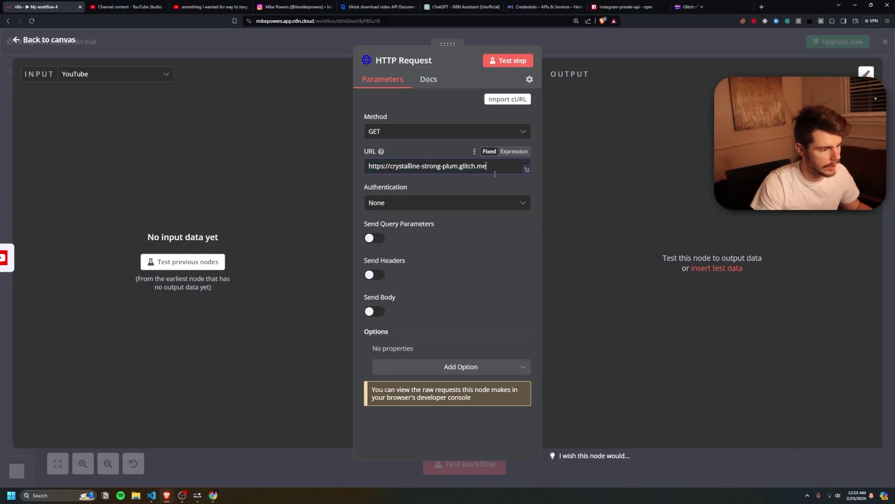
pyautogui.write('/postToInstagram')
pyautogui.moveTo(485, 167); pyautogui.dragTo(534, 169)
# Set the request method to POST.
pyautogui.click(424, 130)
pyautogui.click(406, 133)
pyautogui.click(406, 132)
pyautogui.click(398, 248)
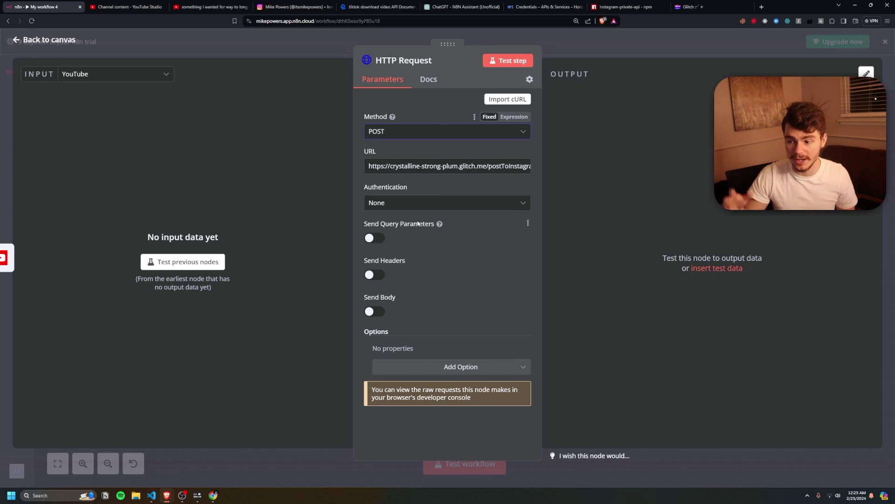
pyautogui.moveTo(369, 166); pyautogui.dragTo(554, 175)
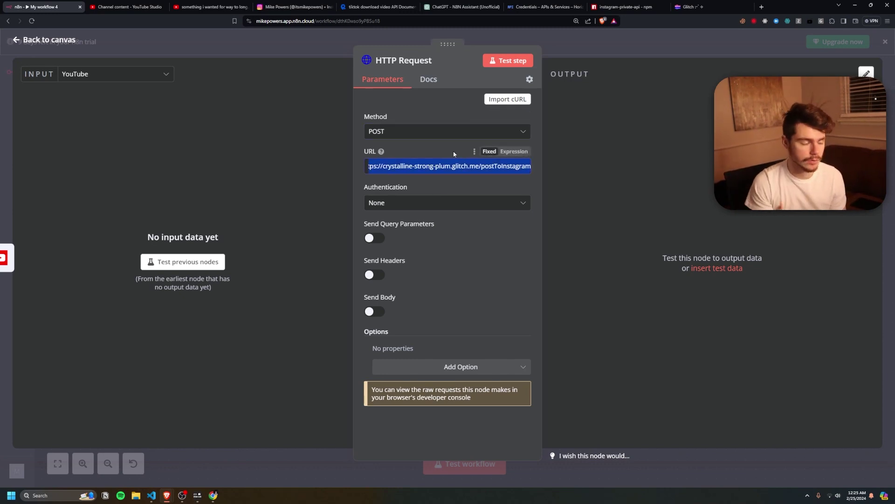
# Enable Send Body with JSON fields username, password, videoUrl, coverImageUrl and caption.
pyautogui.click(375, 312)
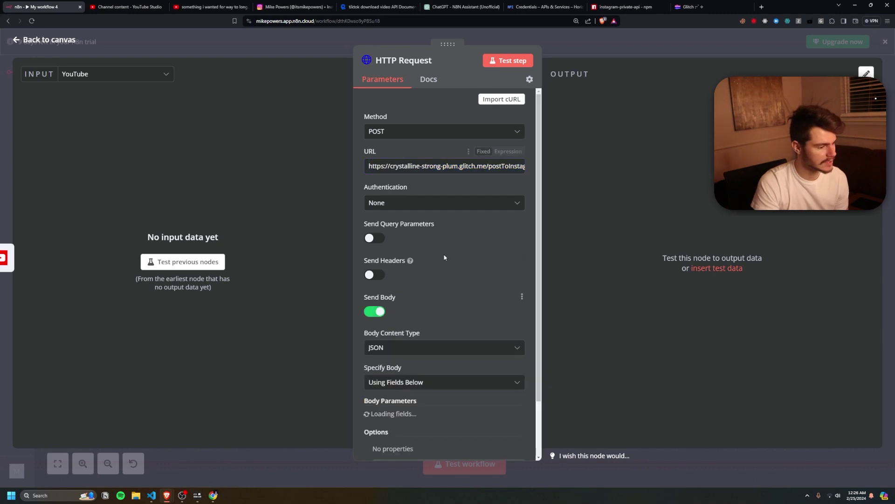
pyautogui.scroll(-3, 418, 302)
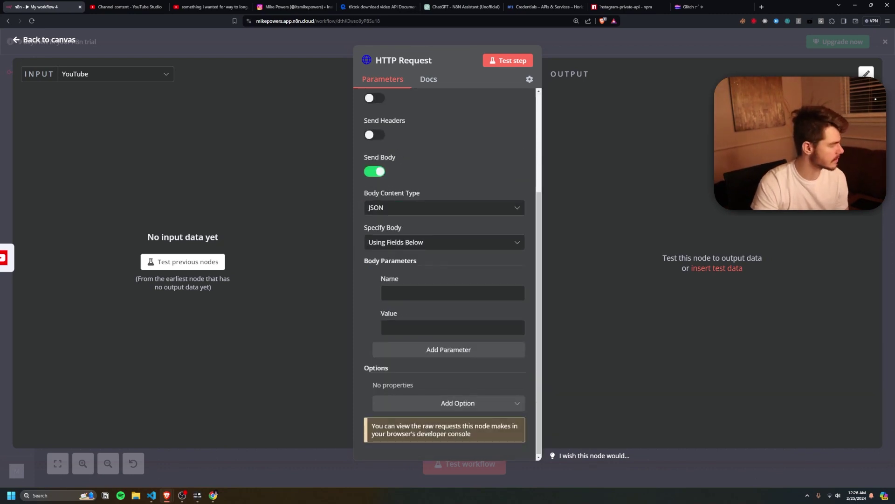
pyautogui.click(416, 293)
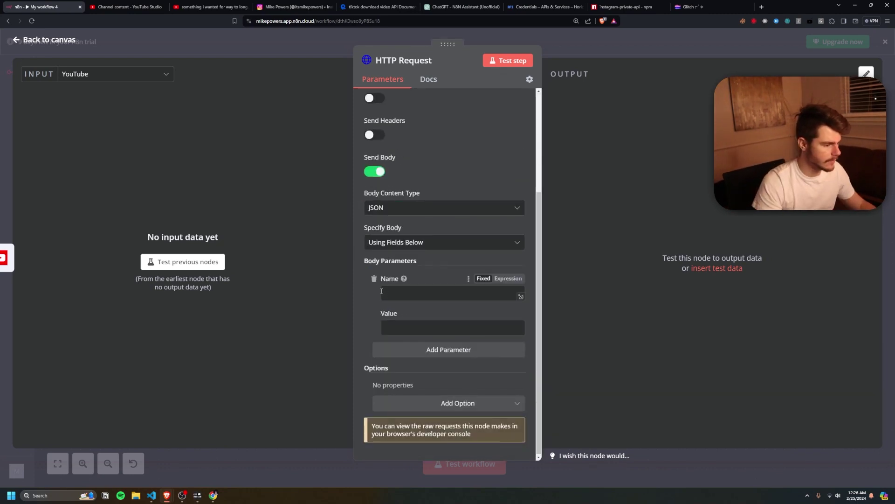
pyautogui.write('username')
pyautogui.click(448, 349)
pyautogui.scroll(-2, 448, 349)
pyautogui.click(411, 293)
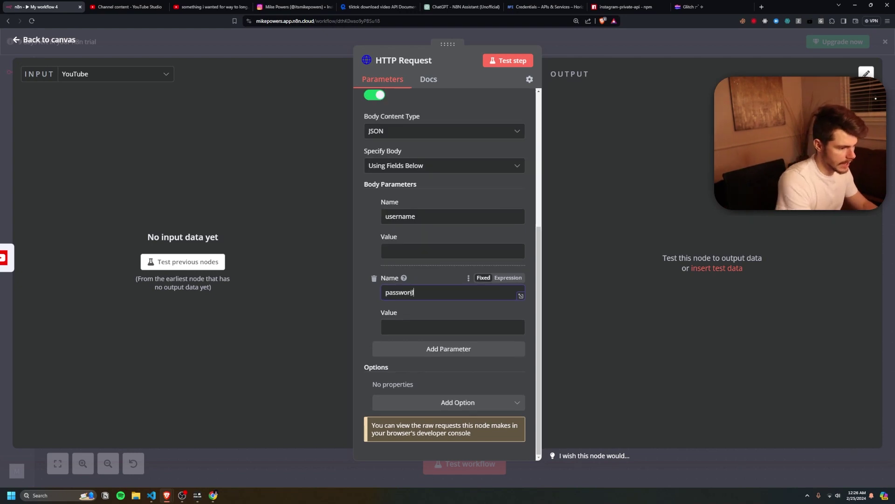
pyautogui.click(449, 349)
pyautogui.click(399, 364)
pyautogui.write('videoUrl')
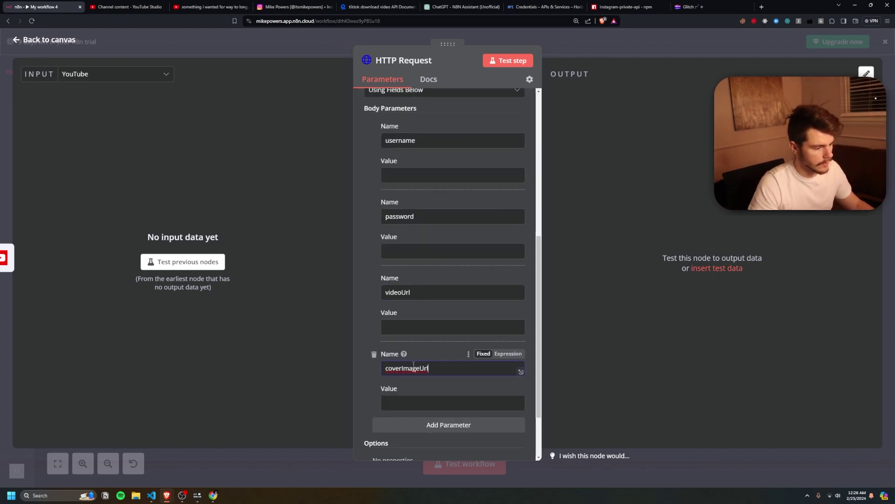
pyautogui.scroll(-2, 439, 350)
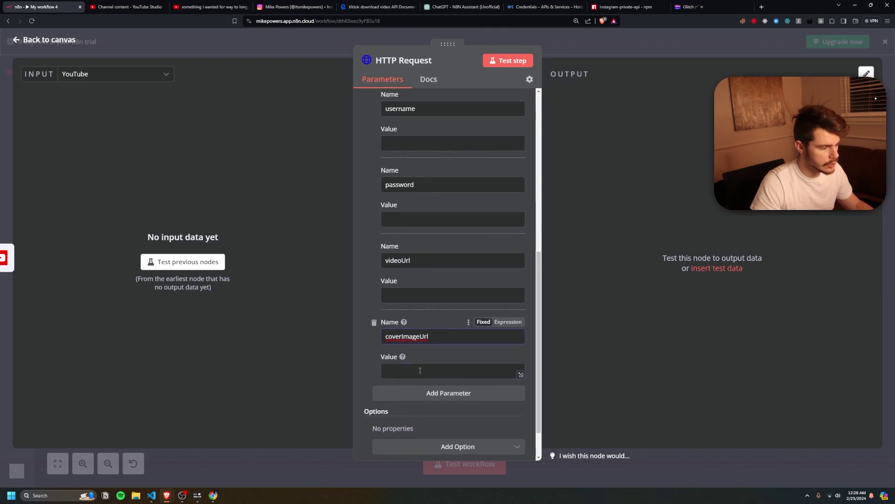
pyautogui.click(439, 351)
pyautogui.click(416, 371)
pyautogui.write('caption')
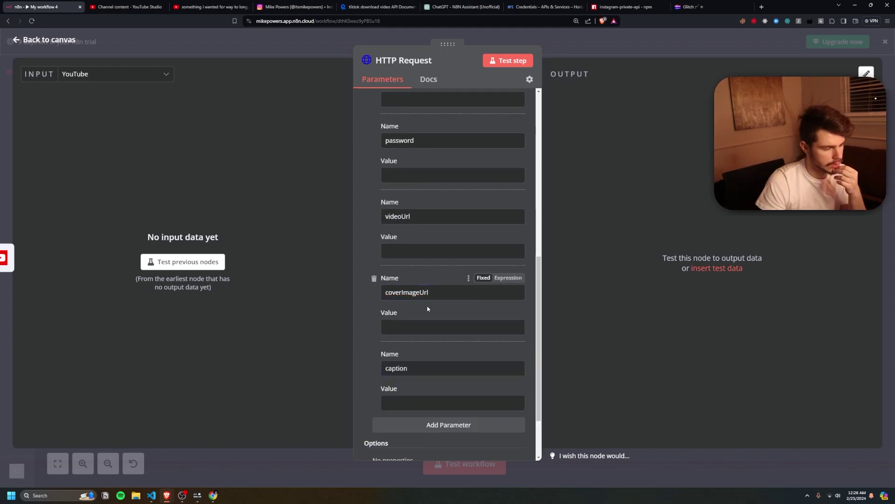
# Close the node settings and run the whole workflow as a test.
pyautogui.press('Escape')
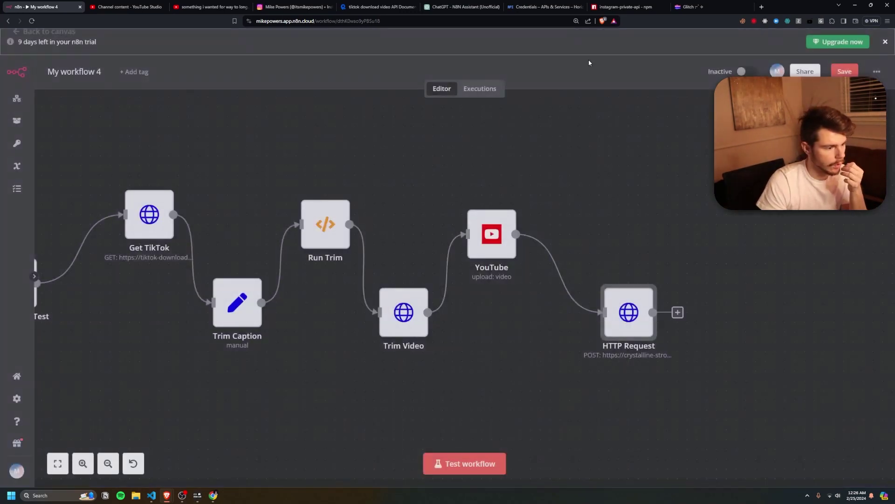
pyautogui.scroll(-2, 500, 332)
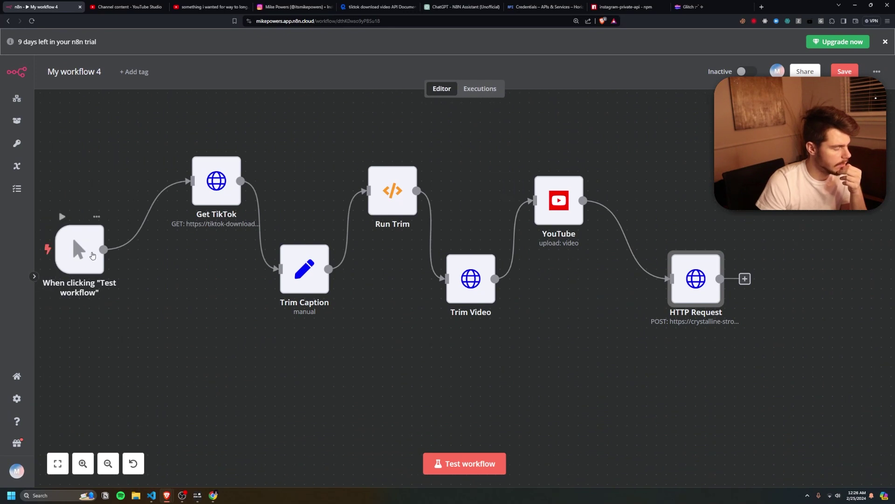
pyautogui.click(93, 255)
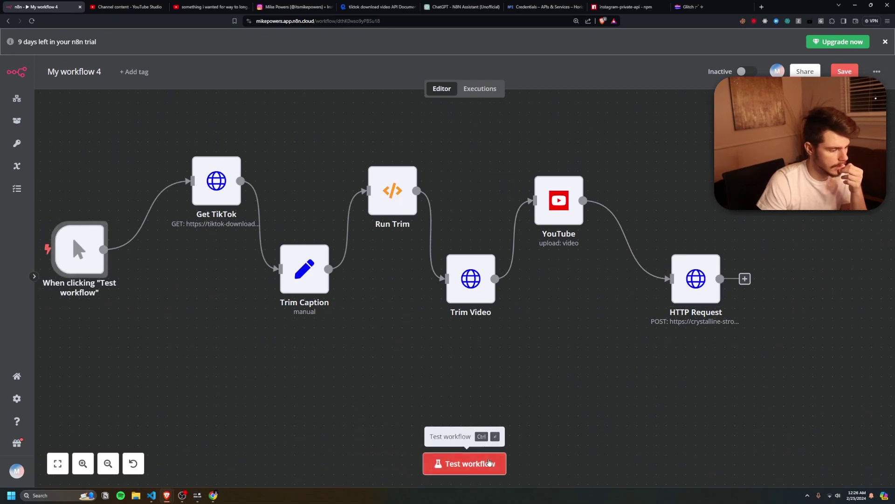
pyautogui.click(489, 462)
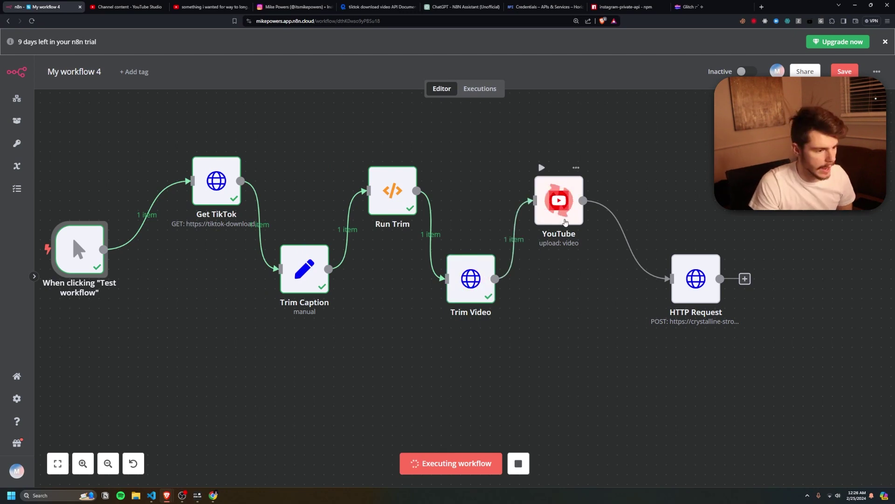
# Map Get TikTok's play link into videoUrl and its cover into coverImageUrl.
pyautogui.doubleClick(699, 287)
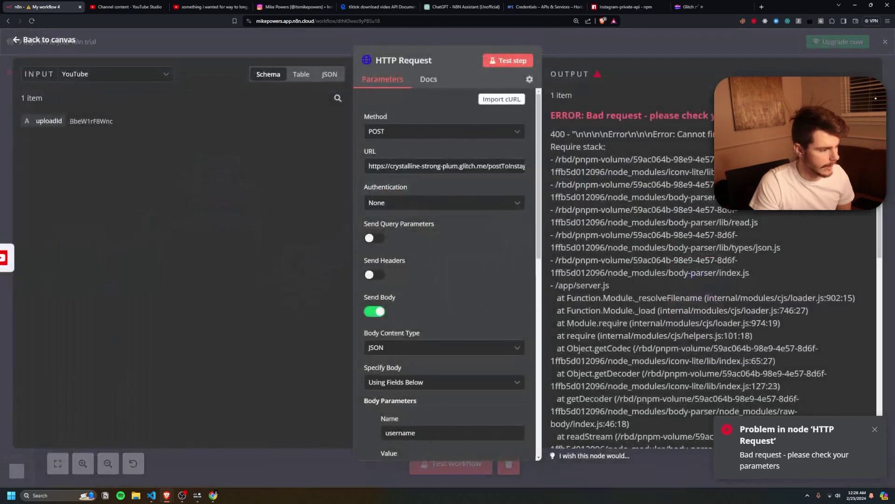
pyautogui.click(114, 73)
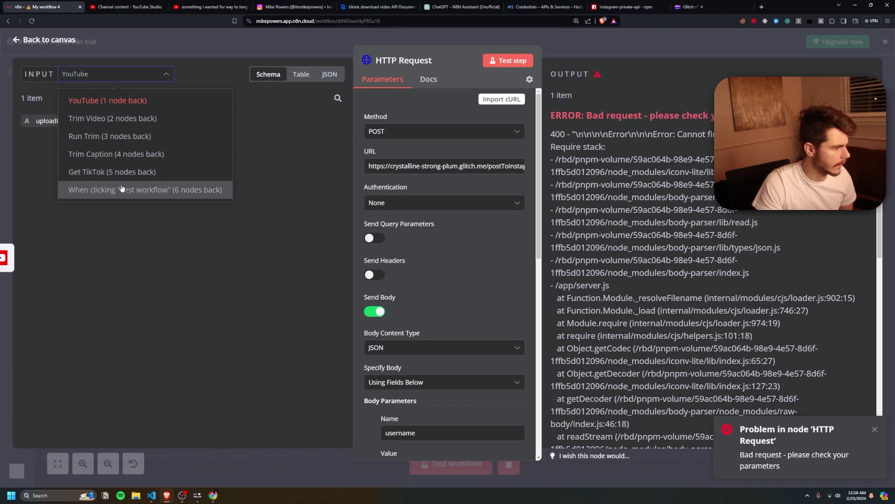
pyautogui.click(112, 172)
pyautogui.scroll(-4, 412, 347)
pyautogui.scroll(-5, 412, 347)
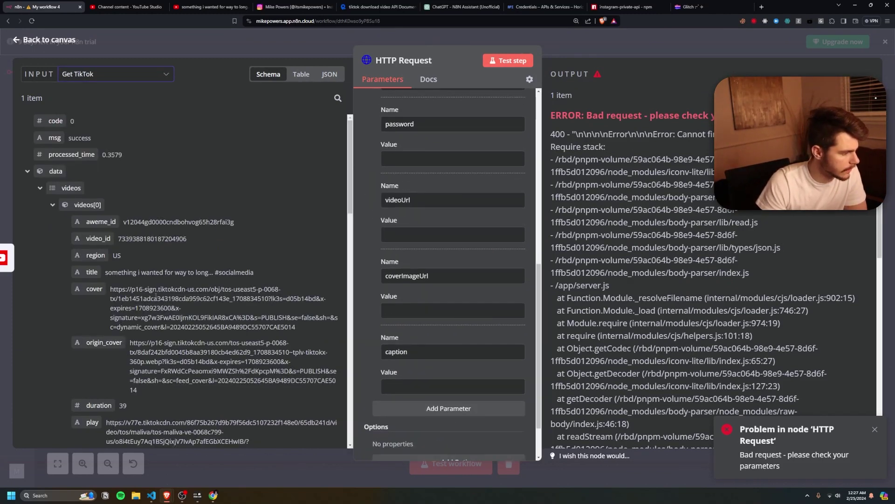
pyautogui.scroll(-3, 156, 298)
pyautogui.moveTo(91, 352); pyautogui.dragTo(417, 248)
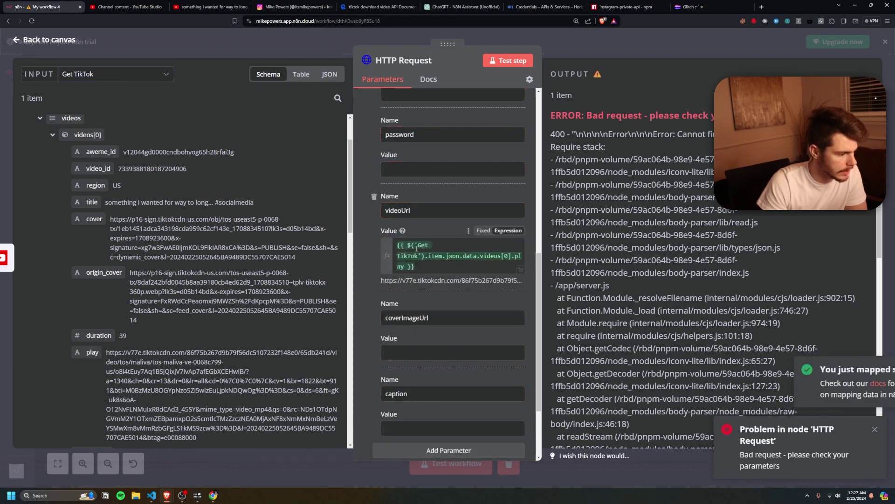
pyautogui.scroll(-1, 397, 271)
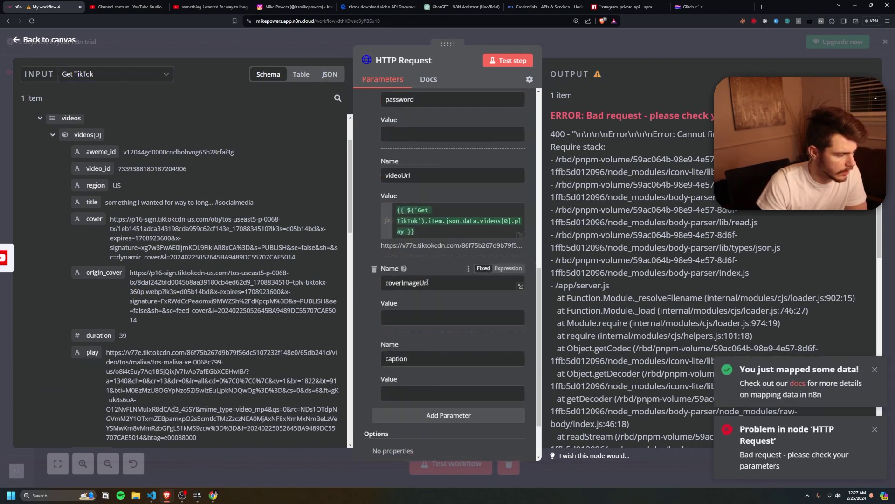
pyautogui.moveTo(94, 219); pyautogui.dragTo(401, 319)
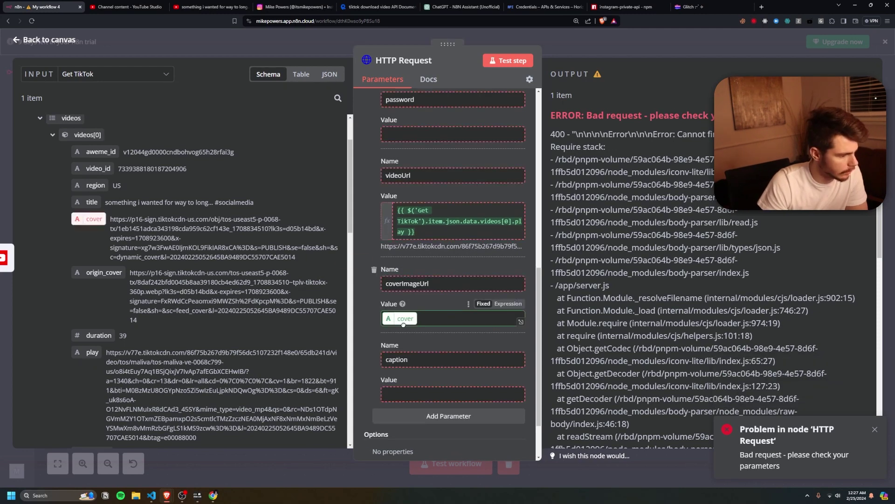
# Map Run Trim's truncatedCaption into the caption value.
pyautogui.click(92, 77)
pyautogui.click(104, 118)
pyautogui.click(119, 76)
pyautogui.click(104, 144)
pyautogui.moveTo(61, 120); pyautogui.dragTo(449, 327)
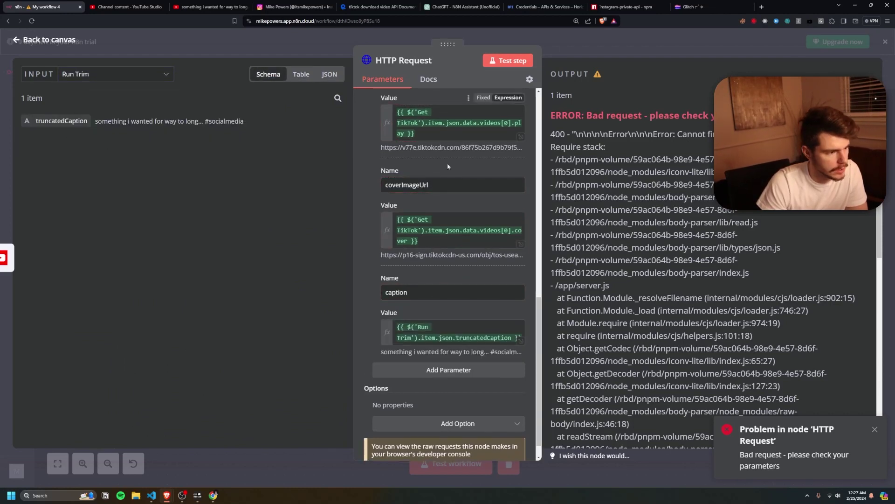
# Test the request step and review the 'Video posted successfully' response.
pyautogui.click(509, 61)
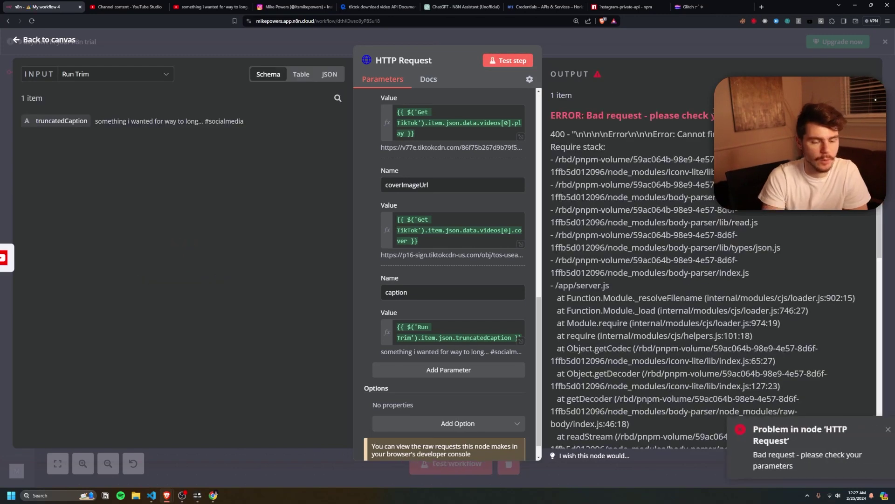
pyautogui.click(875, 429)
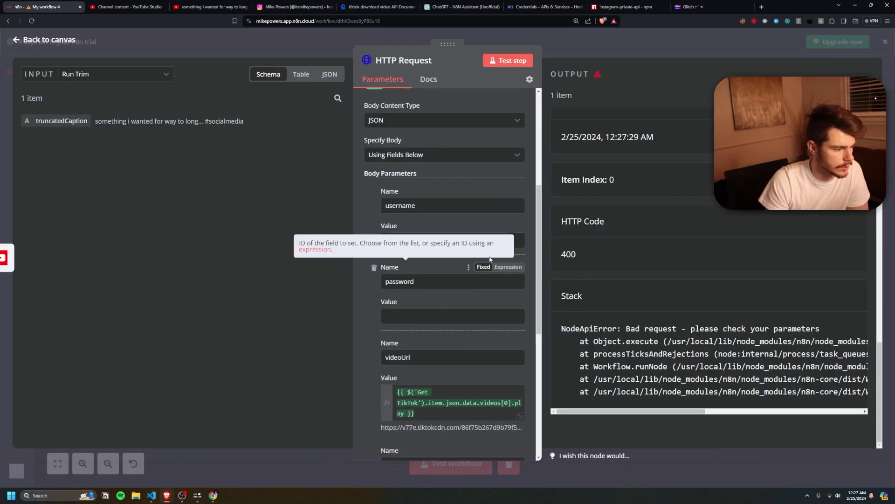
pyautogui.click(420, 240)
pyautogui.scroll(-1, 433, 209)
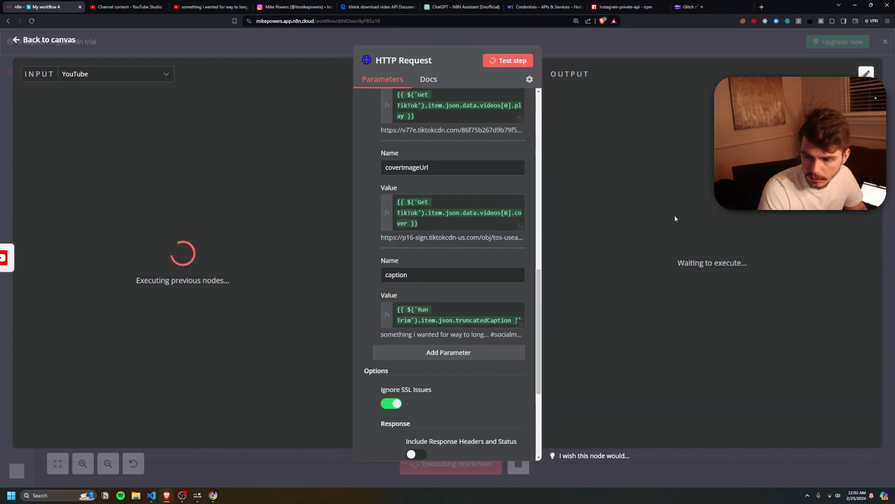
pyautogui.moveTo(563, 146); pyautogui.dragTo(640, 137)
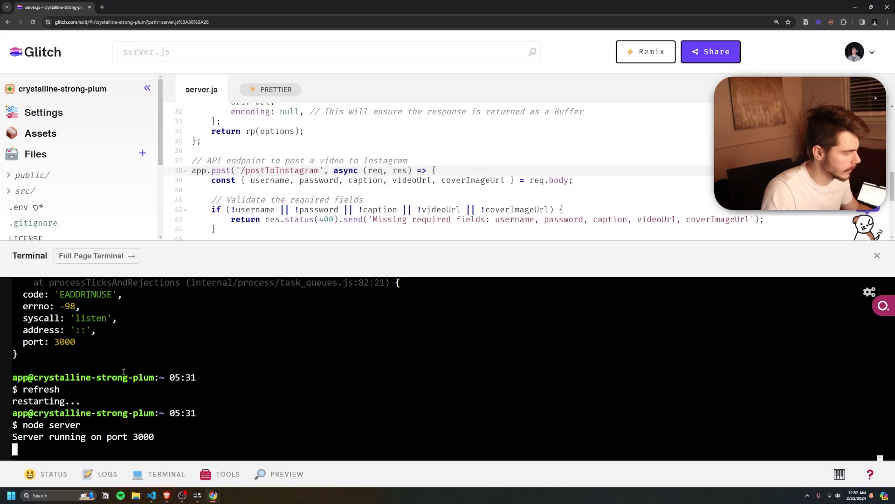
# Review the Glitch terminal errors and pick the npm update and npm install commands from ChatGPT.
pyautogui.scroll(20, 73, 365)
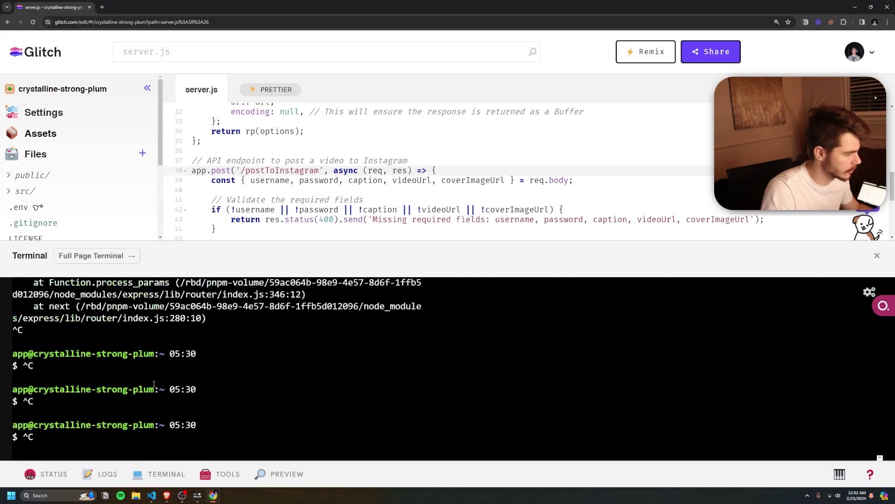
pyautogui.moveTo(149, 380); pyautogui.dragTo(106, 367)
pyautogui.hotkey('alt', 'Tab')
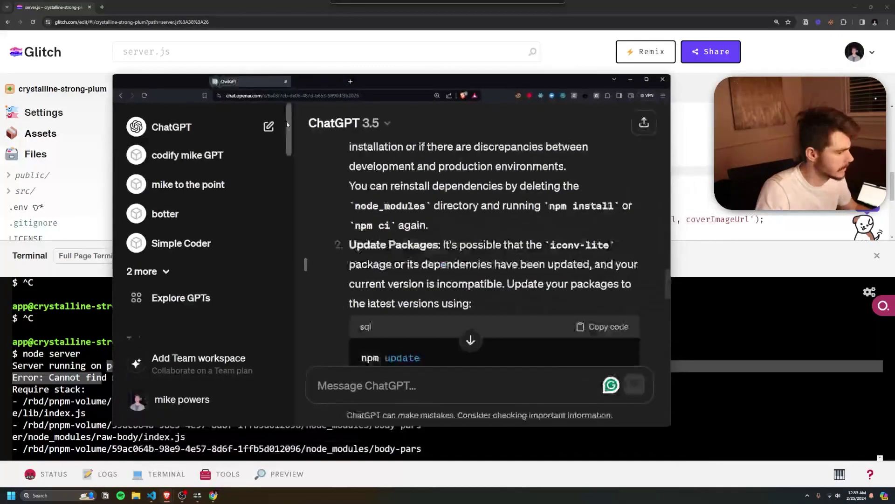
pyautogui.scroll(-3, 420, 210)
pyautogui.tripleClick(494, 216)
pyautogui.scroll(-10, 467, 233)
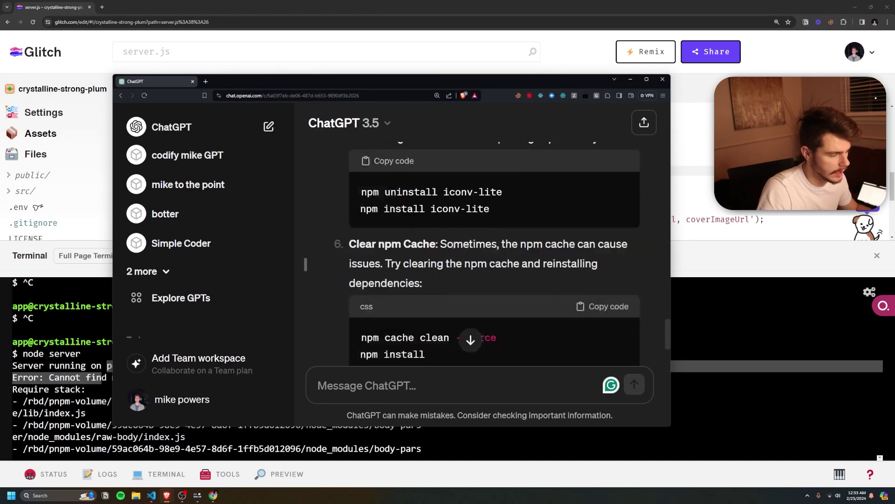
pyautogui.moveTo(432, 261); pyautogui.dragTo(366, 261)
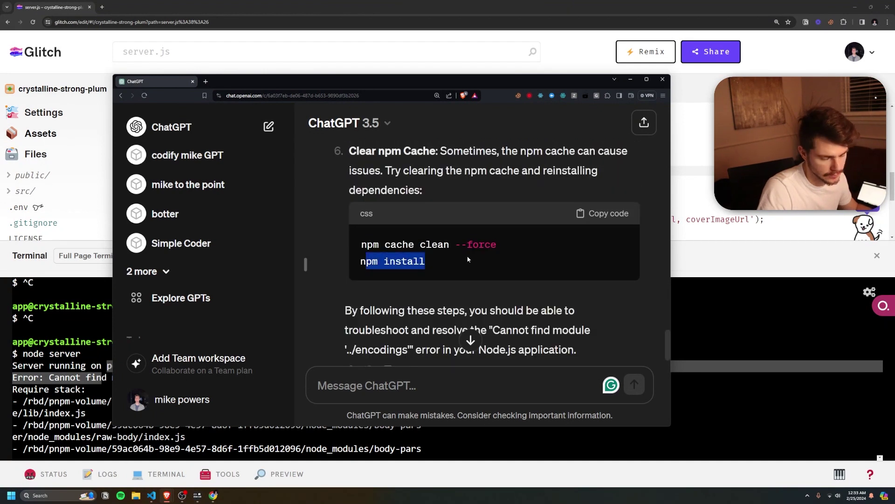
pyautogui.hotkey('alt', 'Tab')
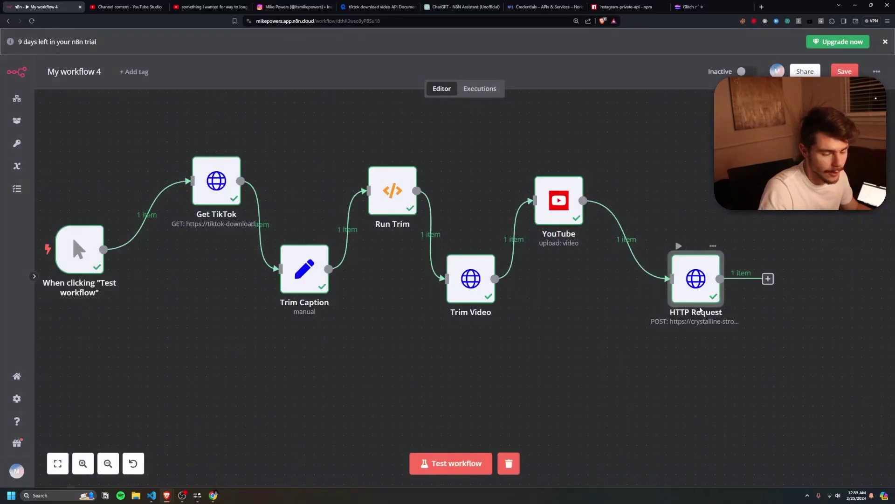
# Run the full workflow and check the Instagram profile for the new post.
pyautogui.scroll(-4, 676, 294)
pyautogui.scroll(2, 667, 292)
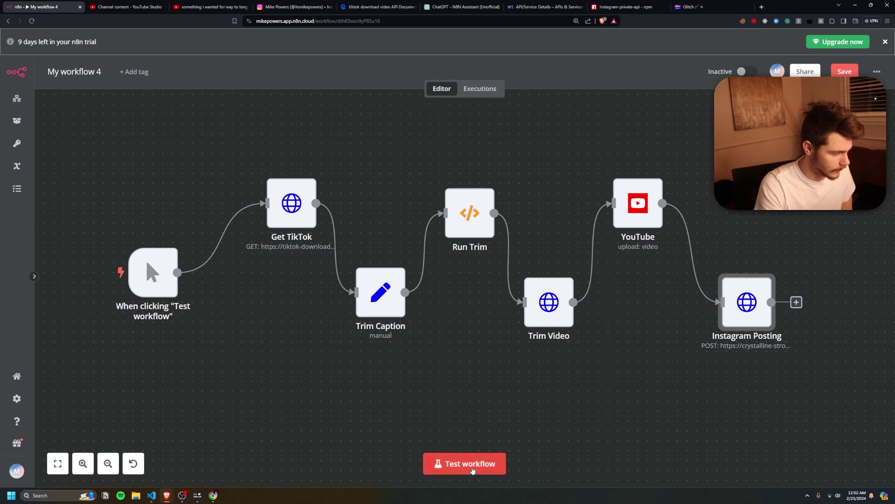
pyautogui.click(473, 469)
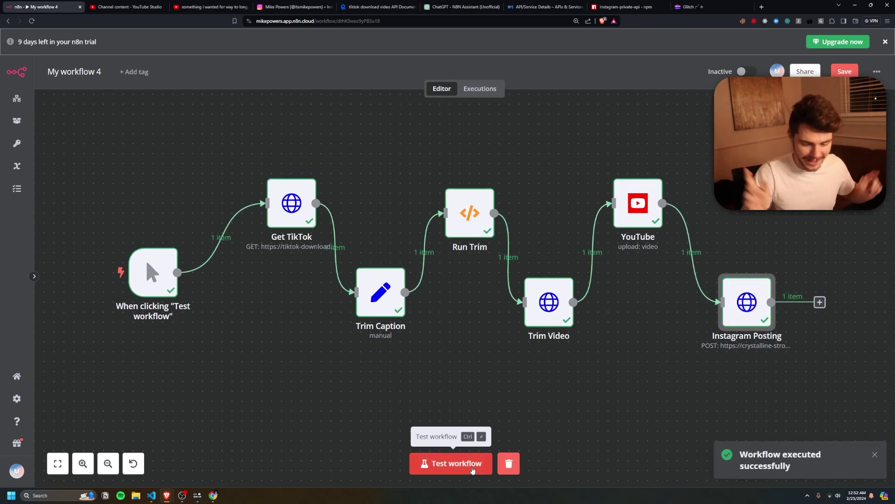
pyautogui.hotkey('ctrl', '4')
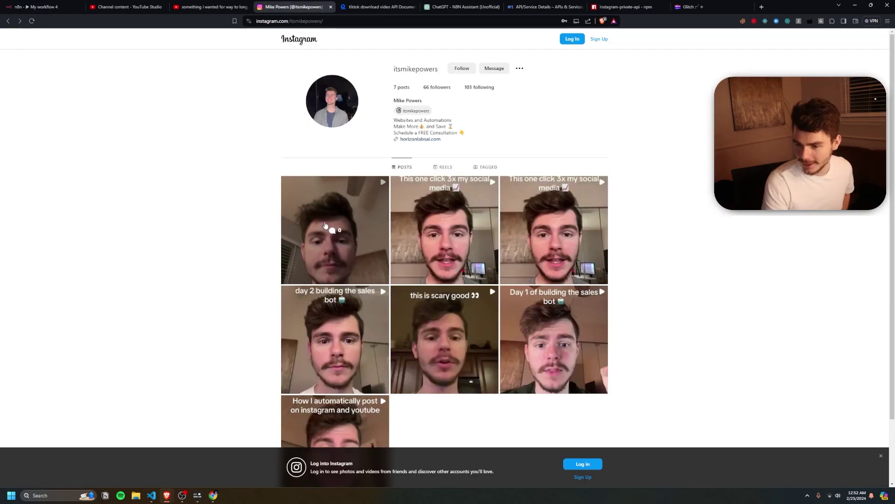
pyautogui.hotkey('ctrl', 'w')
pyautogui.hotkey('ctrl', 'w')
pyautogui.press('F5')
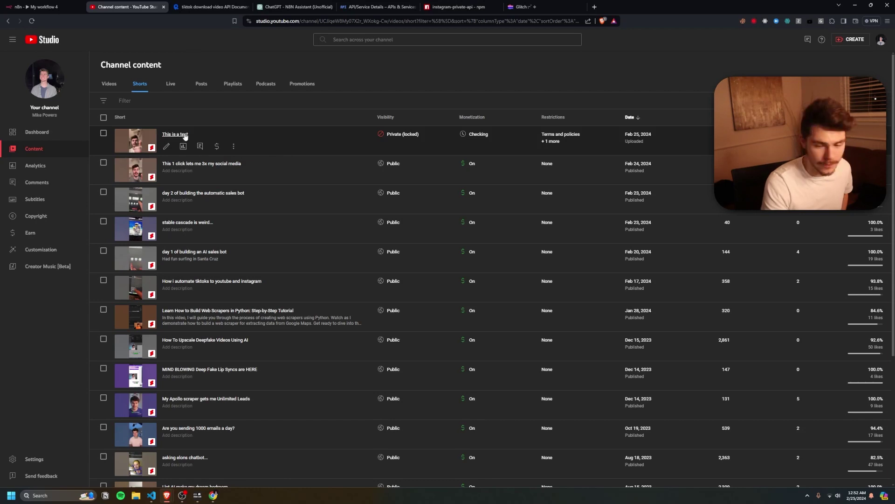
pyautogui.hotkey('ctrl', '1')
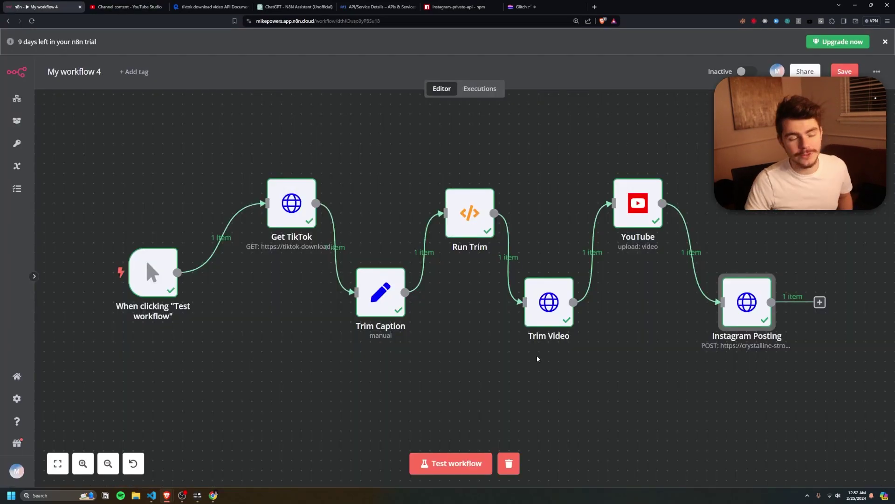
# Copy all seven workflow nodes, then select the entire server.js code in Glitch.
pyautogui.moveTo(114, 141); pyautogui.dragTo(849, 431)
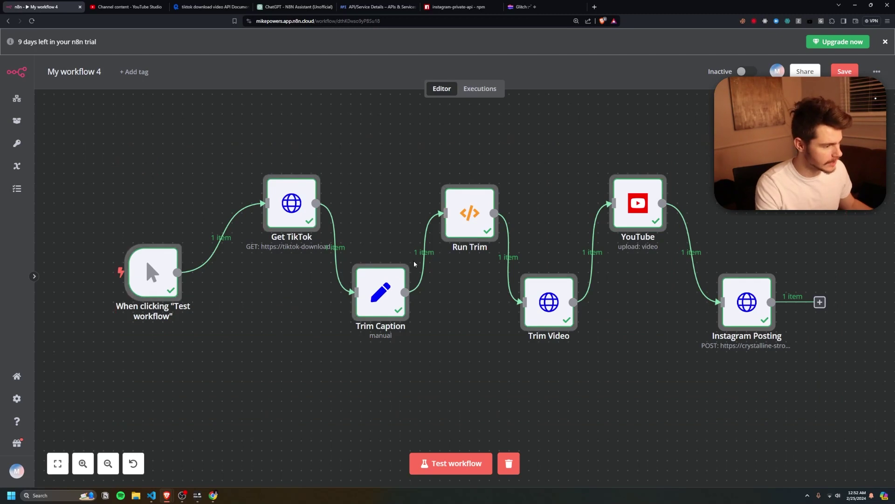
pyautogui.hotkey('ctrl', 'c')
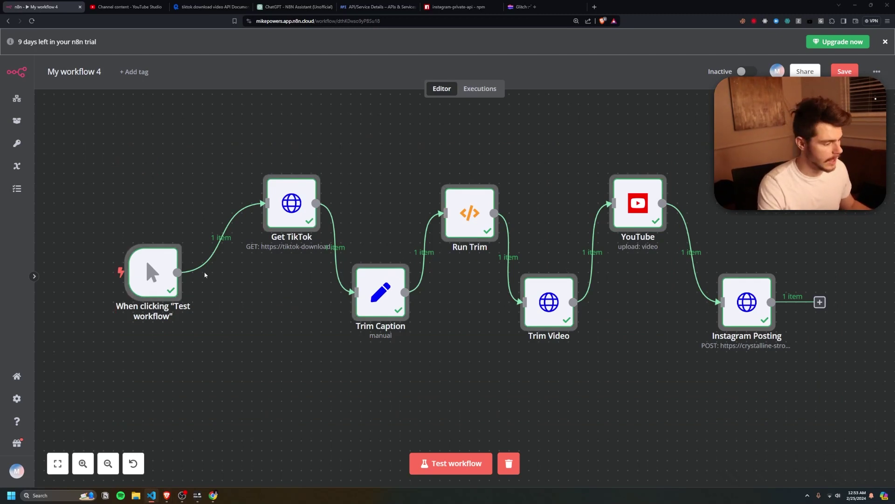
pyautogui.click(213, 494)
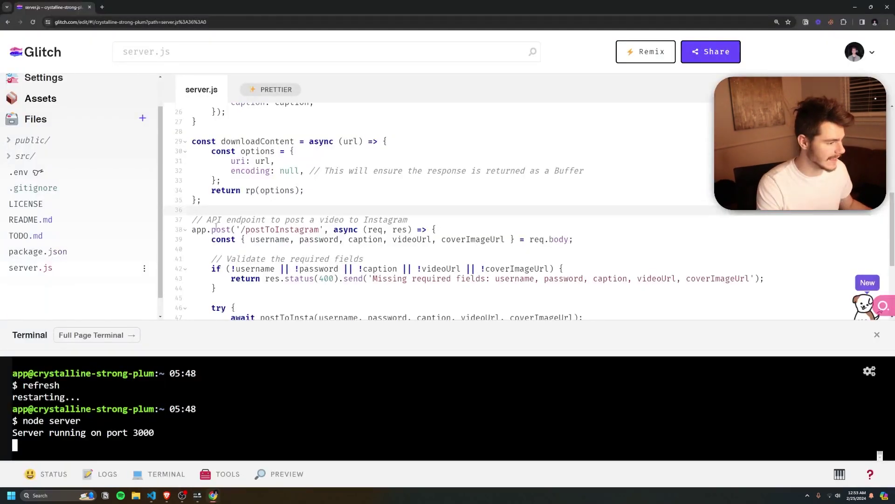
pyautogui.click(38, 252)
pyautogui.click(46, 267)
pyautogui.scroll(-3, 382, 186)
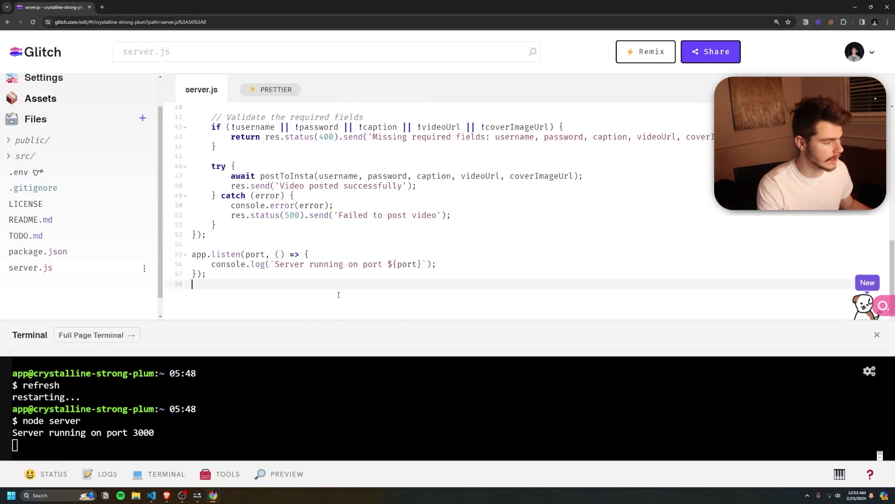
pyautogui.hotkey('ctrl', 'a')
pyautogui.hotkey('alt', 'Tab')
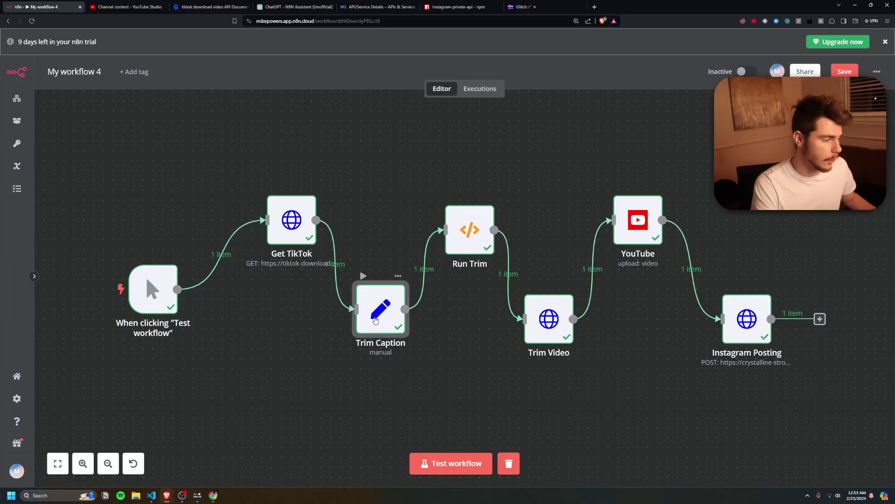
pyautogui.doubleClick(379, 309)
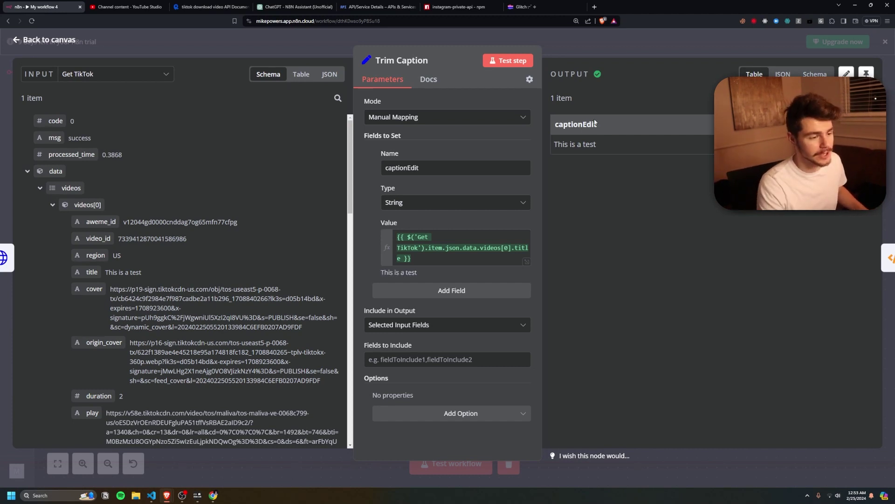
pyautogui.click(603, 42)
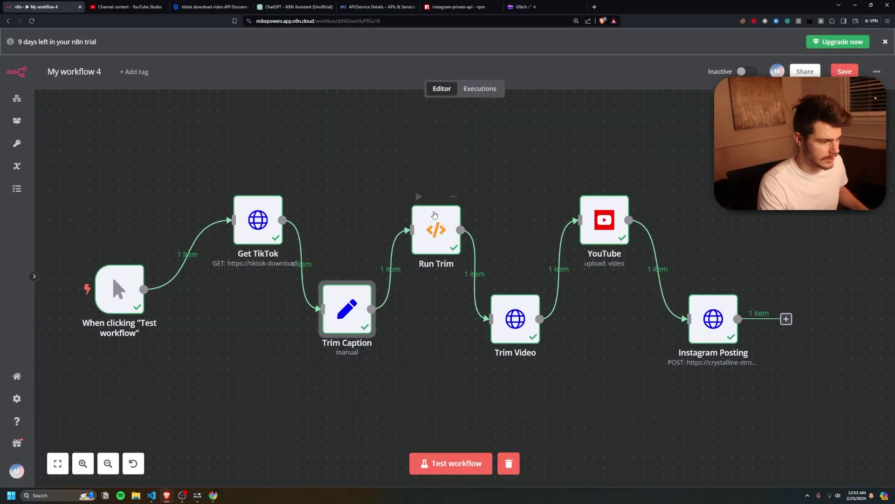